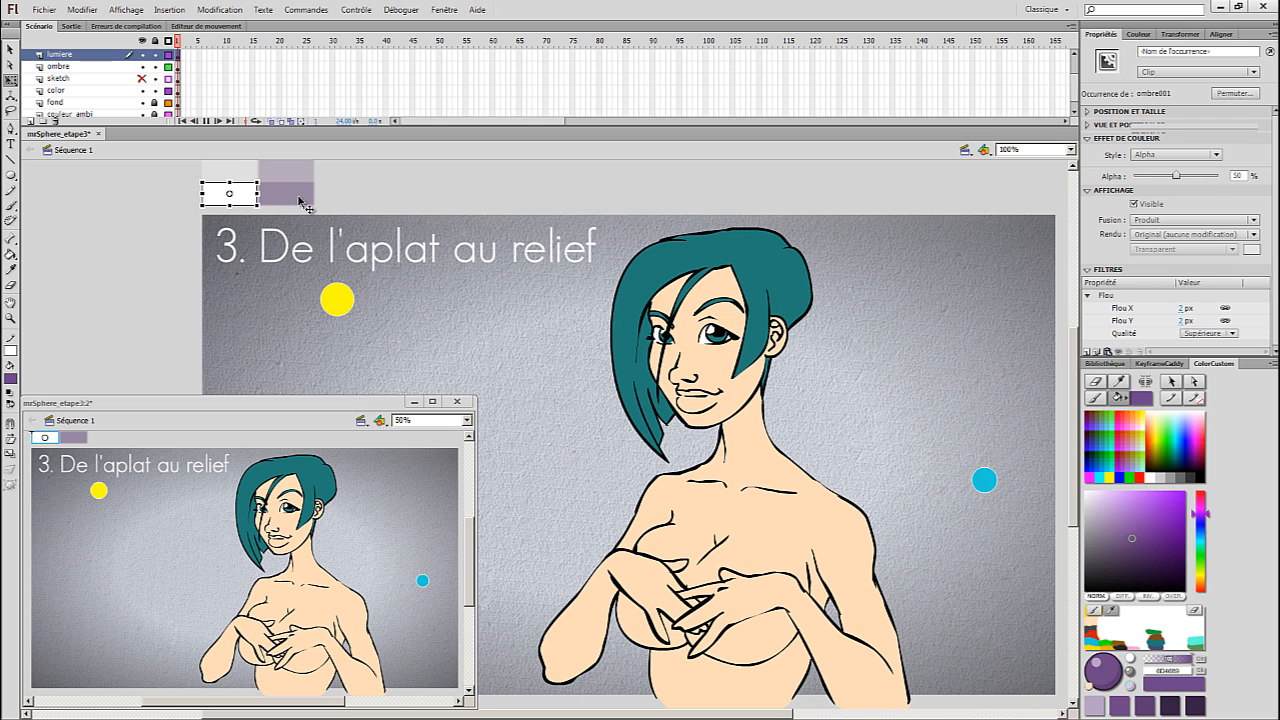
- Open the ombre001 clip and brush purple shadows under the jaw and along the hair-covered edge of the face
{"action": "double_click", "coordinate": [300, 203]}
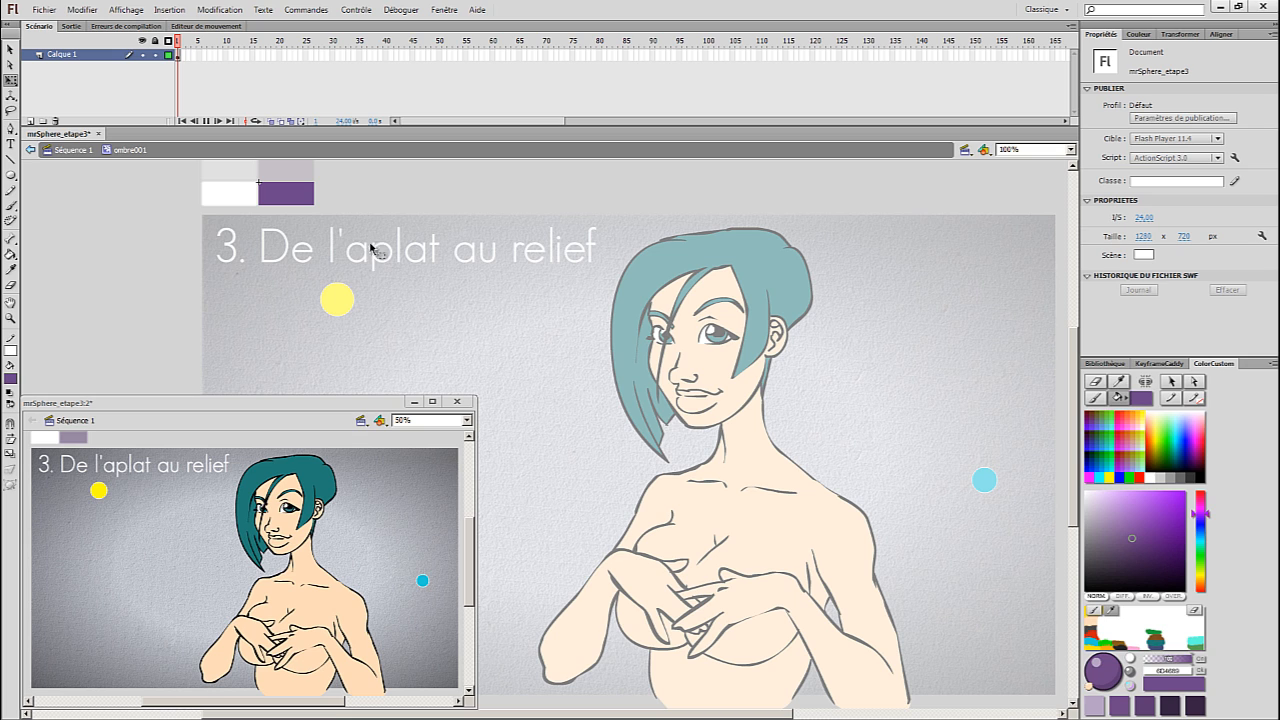
{"action": "right_click", "coordinate": [679, 436]}
{"action": "left_click", "coordinate": [640, 486]}
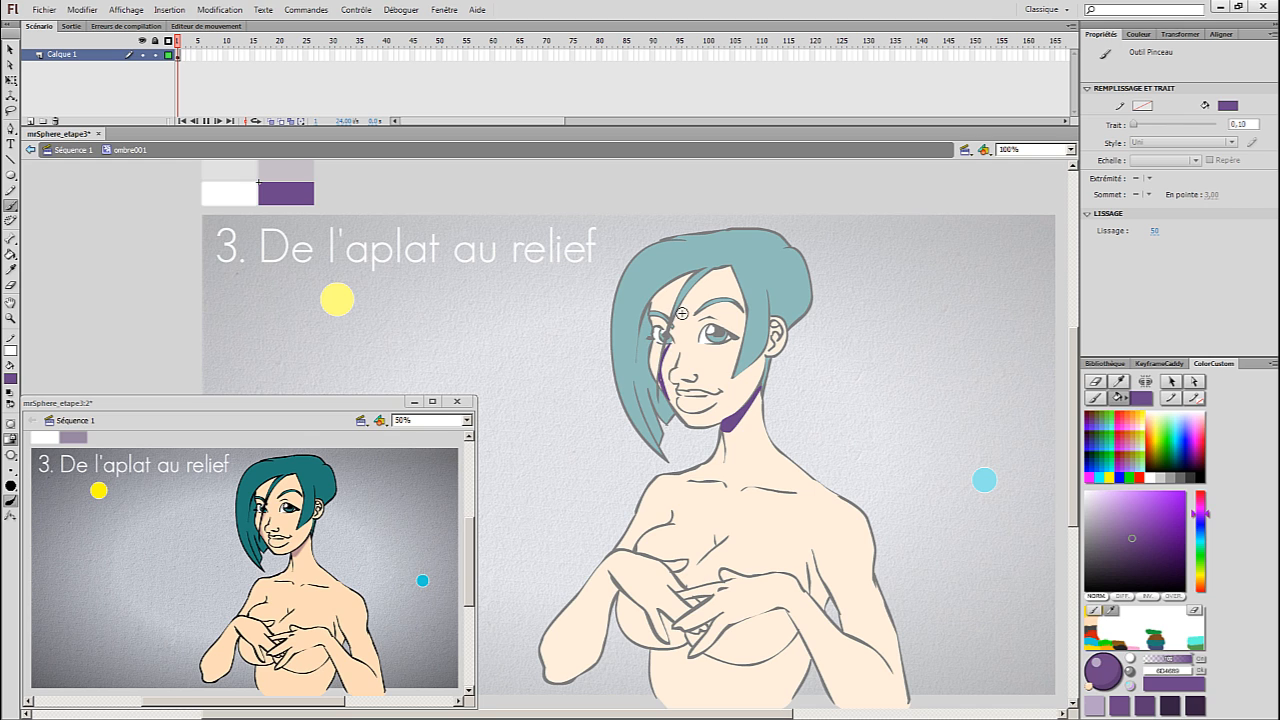
{"action": "left_click_drag", "start_coordinate": [669, 337], "coordinate": [661, 369]}
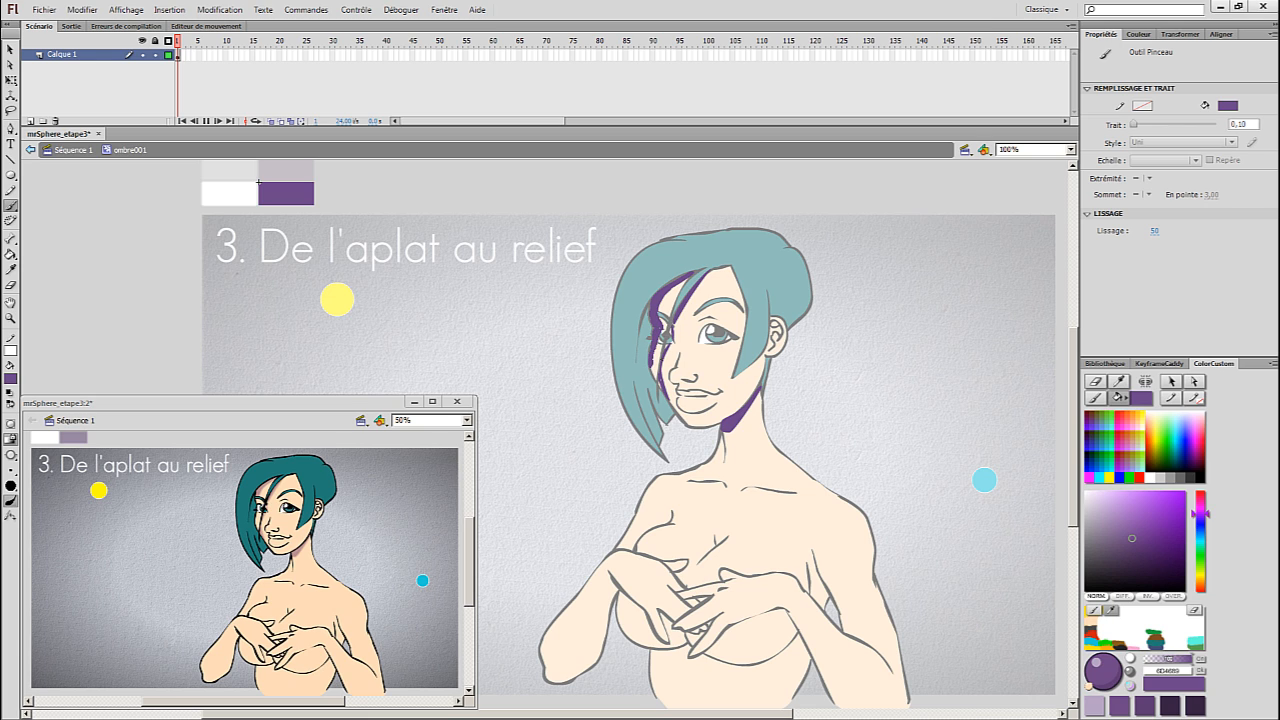
- Outline the cast shadow inside the long hair lock beside the face and fill it with purple
{"action": "left_click_drag", "start_coordinate": [654, 331], "coordinate": [652, 324]}
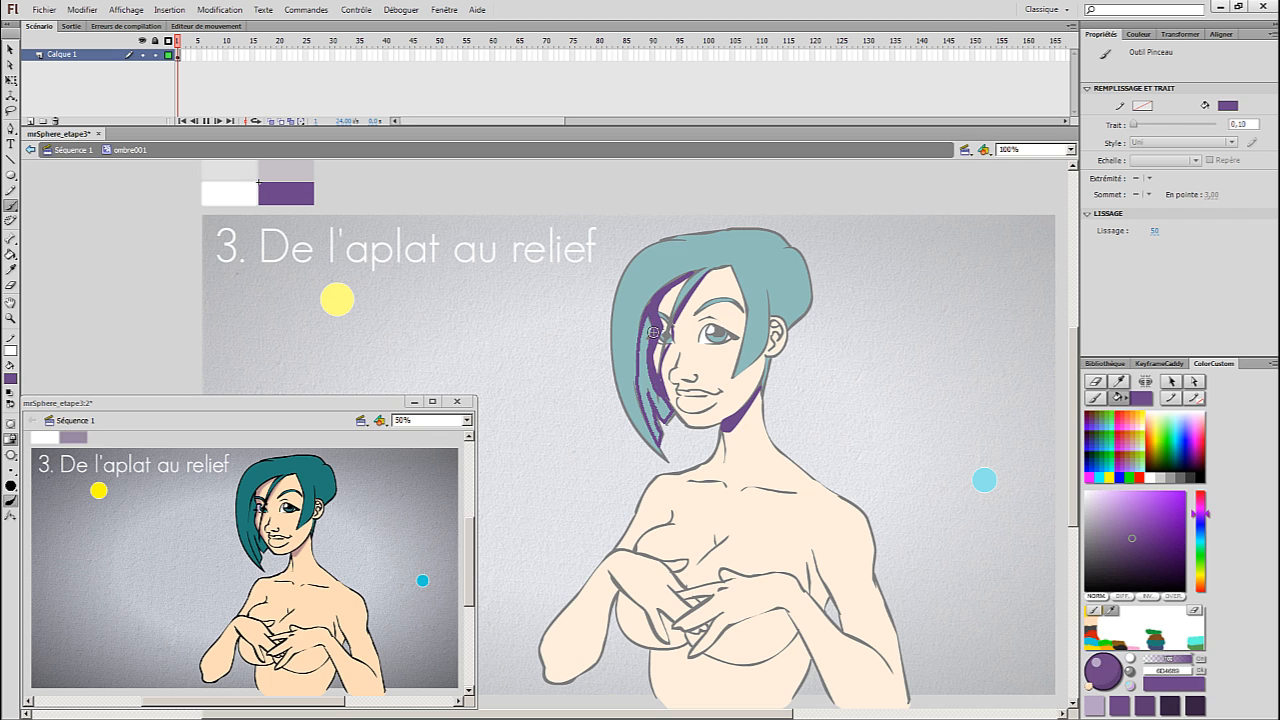
{"action": "left_click_drag", "start_coordinate": [653, 332], "coordinate": [655, 338]}
{"action": "right_click", "coordinate": [667, 380]}
{"action": "left_click", "coordinate": [616, 336]}
{"action": "left_click", "coordinate": [645, 370]}
- Brush a shadow outline beneath the fingers on the yellow-light side of the chest and fill it with purple
{"action": "right_click", "coordinate": [665, 406]}
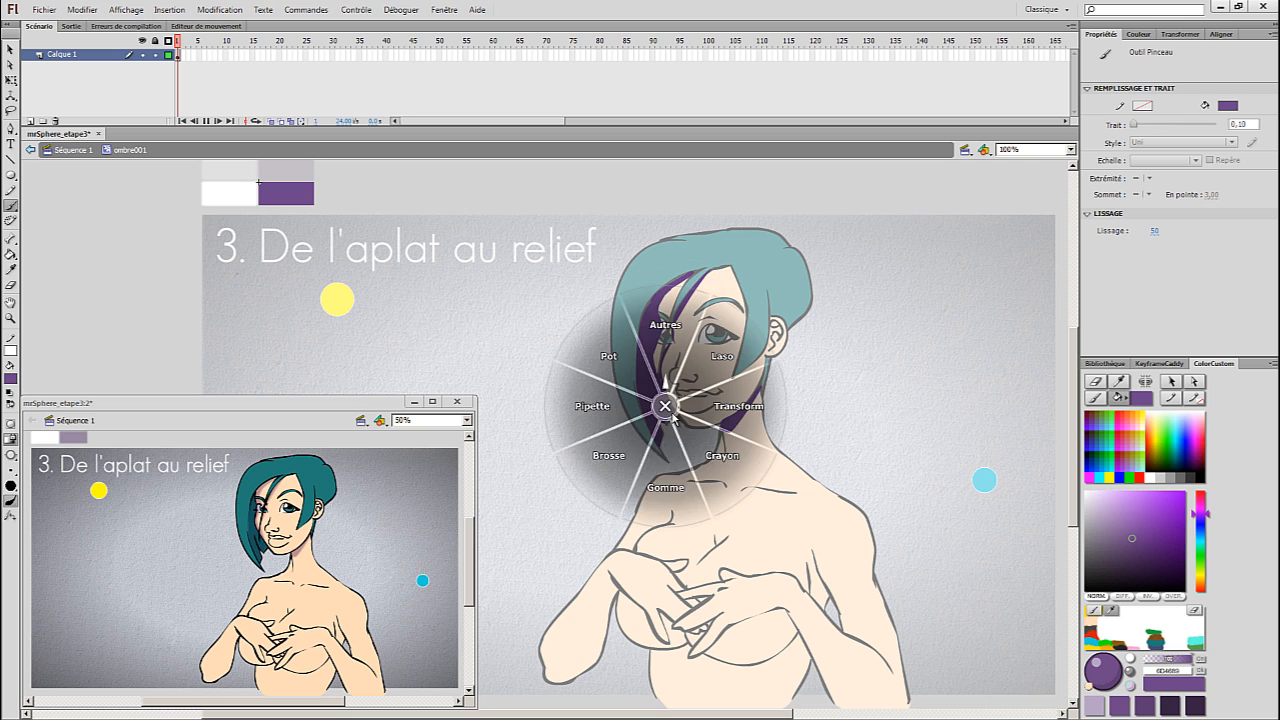
{"action": "left_click", "coordinate": [627, 455]}
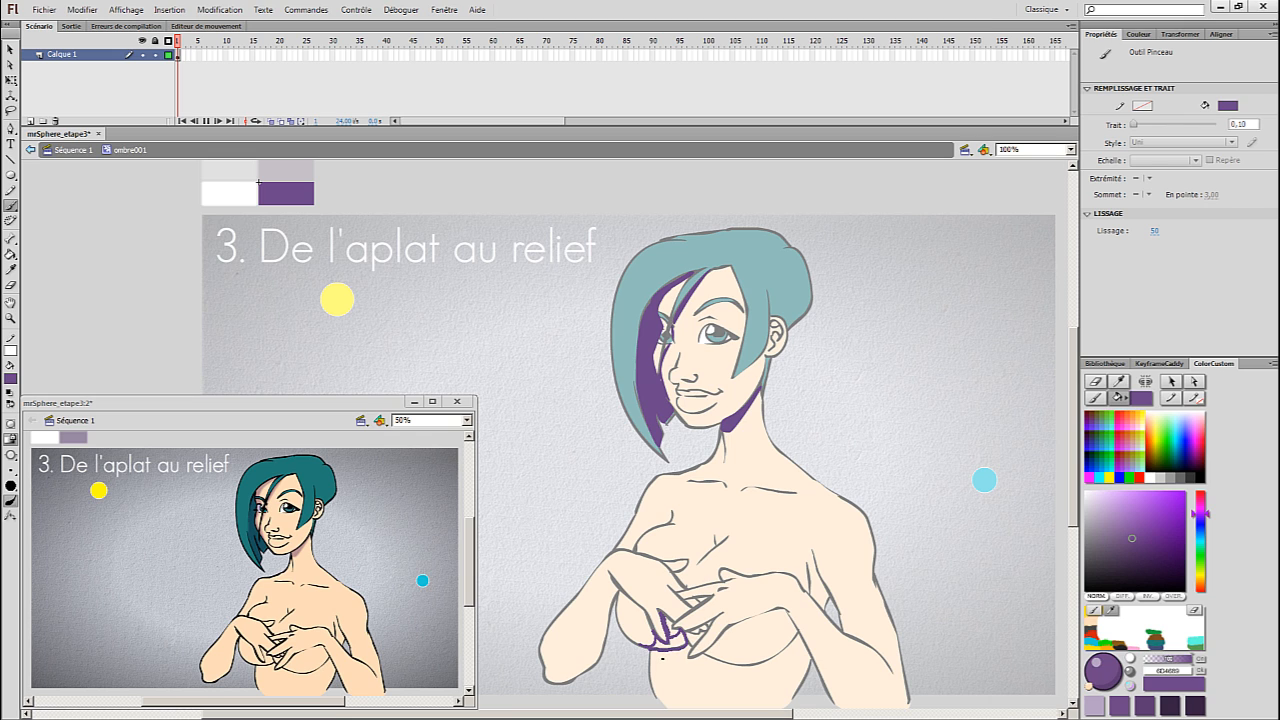
{"action": "right_click", "coordinate": [694, 657]}
{"action": "left_click", "coordinate": [656, 622]}
{"action": "left_click", "coordinate": [662, 644]}
{"action": "left_click", "coordinate": [675, 643]}
- Outline a crescent shadow along the lower curve of the chest on the blue-light side, up to the wrist
{"action": "right_click", "coordinate": [678, 653]}
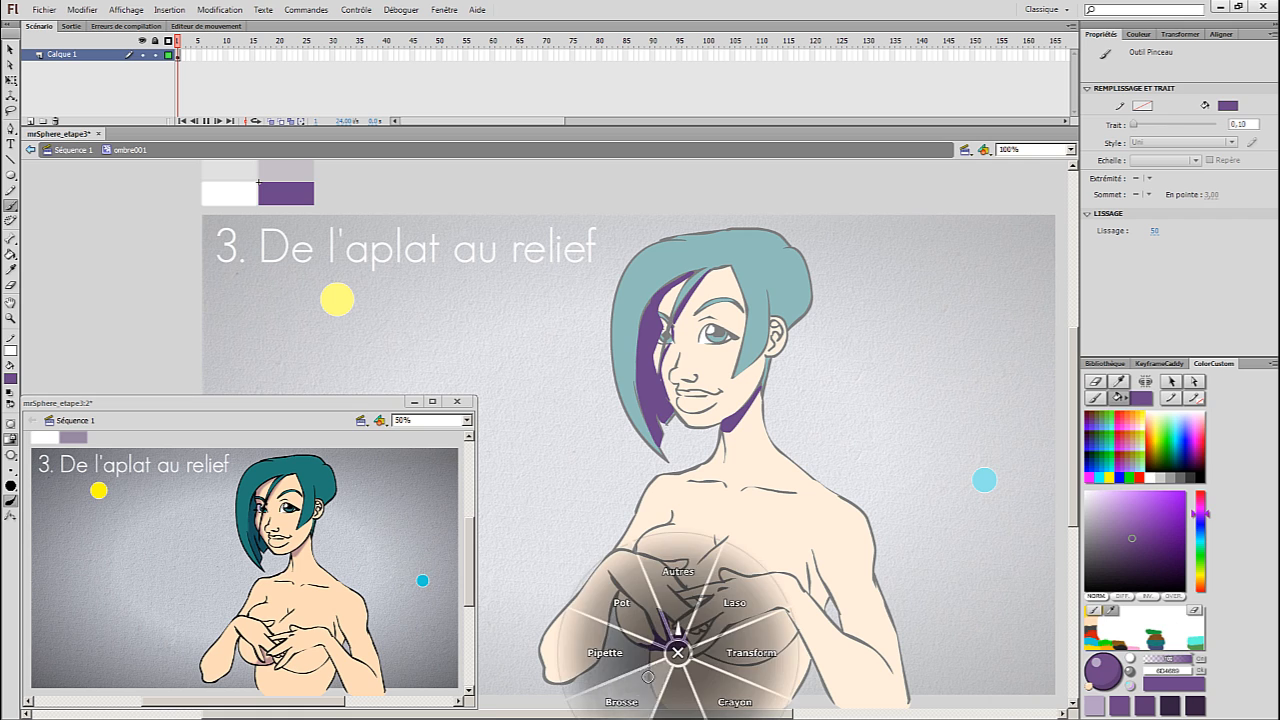
{"action": "left_click_drag", "start_coordinate": [736, 637], "coordinate": [708, 609]}
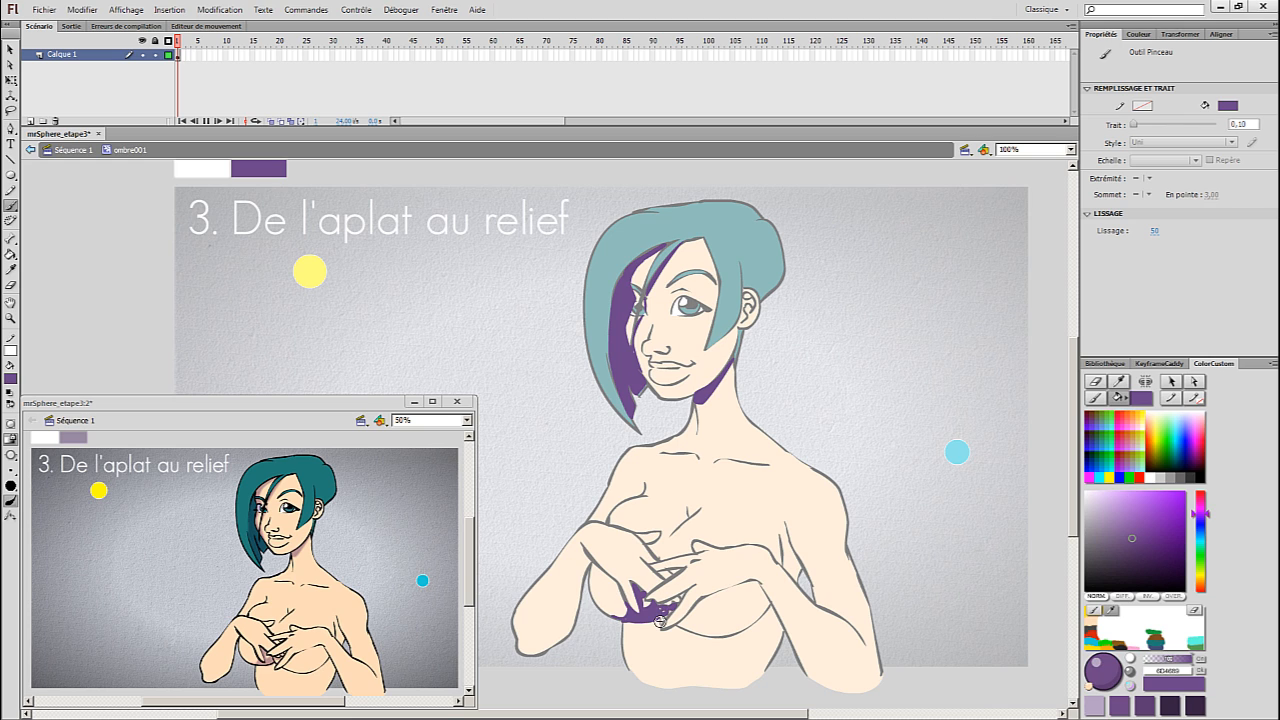
{"action": "left_click_drag", "start_coordinate": [659, 621], "coordinate": [623, 628]}
{"action": "left_click_drag", "start_coordinate": [679, 628], "coordinate": [676, 635]}
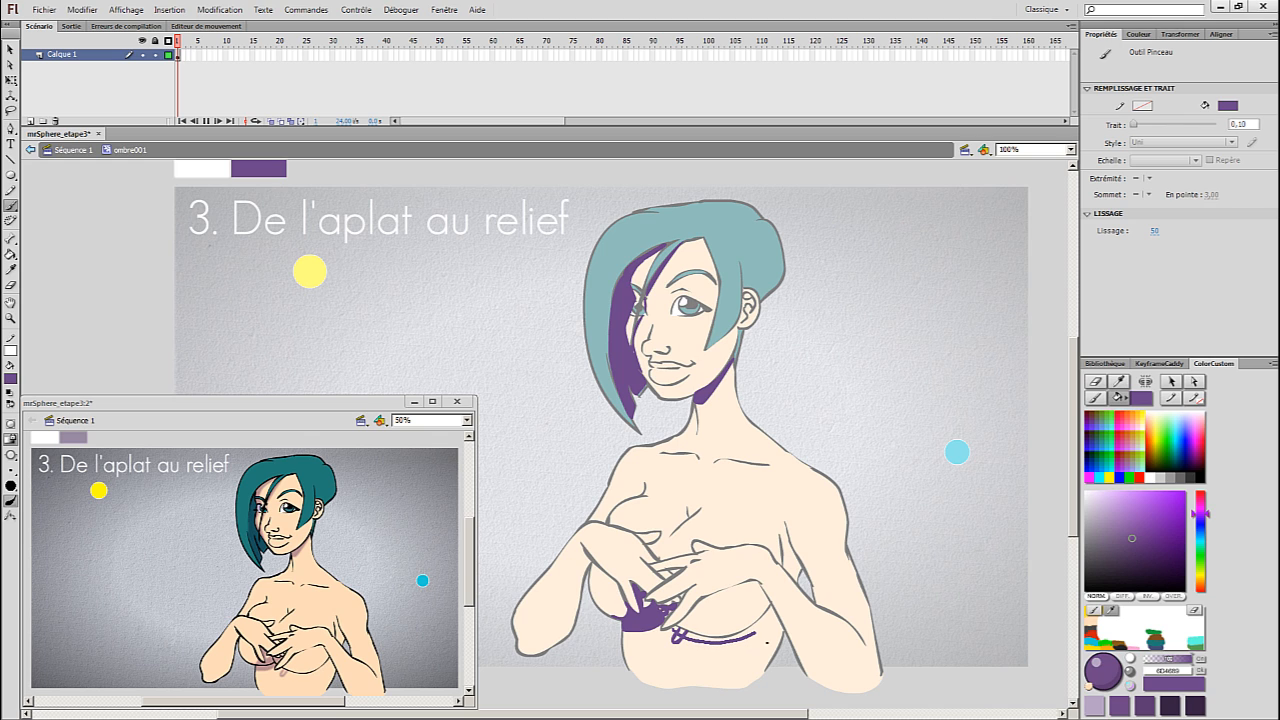
{"action": "left_click_drag", "start_coordinate": [785, 618], "coordinate": [679, 620]}
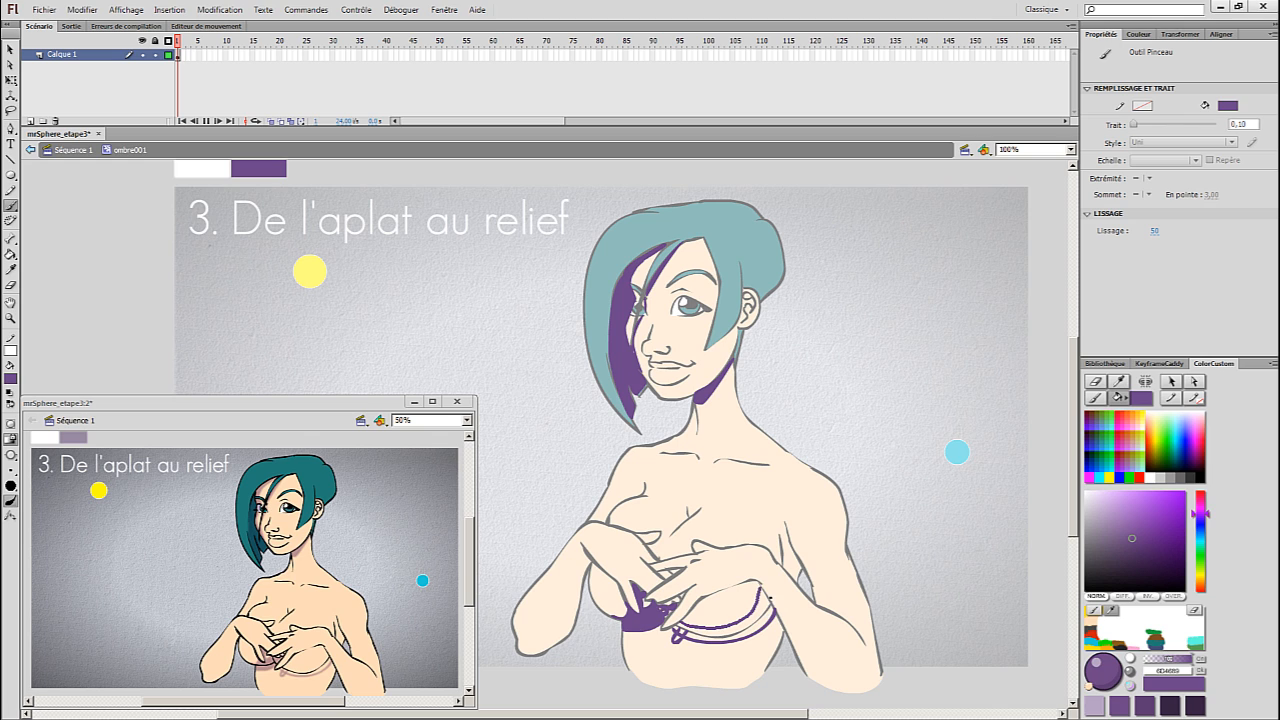
{"action": "left_click_drag", "start_coordinate": [763, 588], "coordinate": [760, 581]}
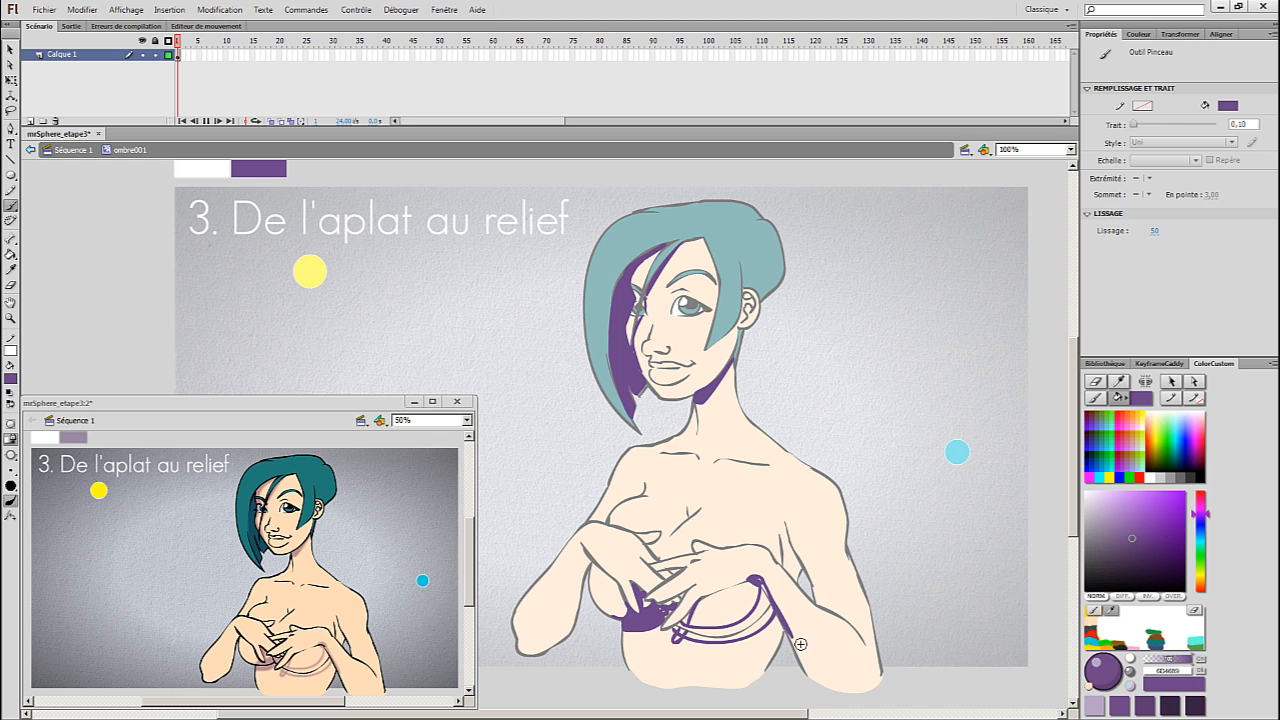
- Fill the outlined crescent shadow under the chest with purple
{"action": "right_click", "coordinate": [795, 632]}
{"action": "left_click", "coordinate": [776, 608]}
{"action": "right_click", "coordinate": [680, 624]}
{"action": "left_click", "coordinate": [652, 646]}
{"action": "right_click", "coordinate": [758, 630]}
{"action": "left_click", "coordinate": [712, 653]}
{"action": "left_click", "coordinate": [689, 635]}
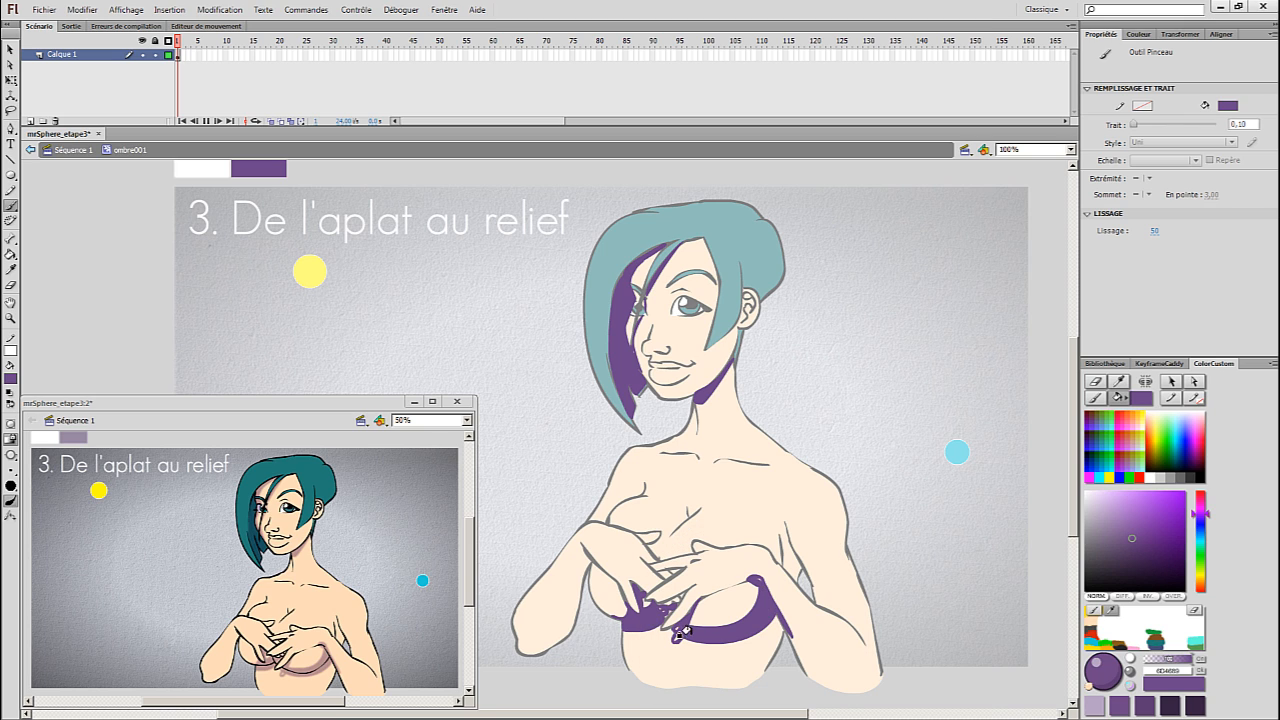
- Brush shadows in the ear, below the neck, under the collarbones and at the armpit, trimming the armpit shadow's upper tip
{"action": "right_click", "coordinate": [692, 626]}
{"action": "left_click", "coordinate": [679, 636]}
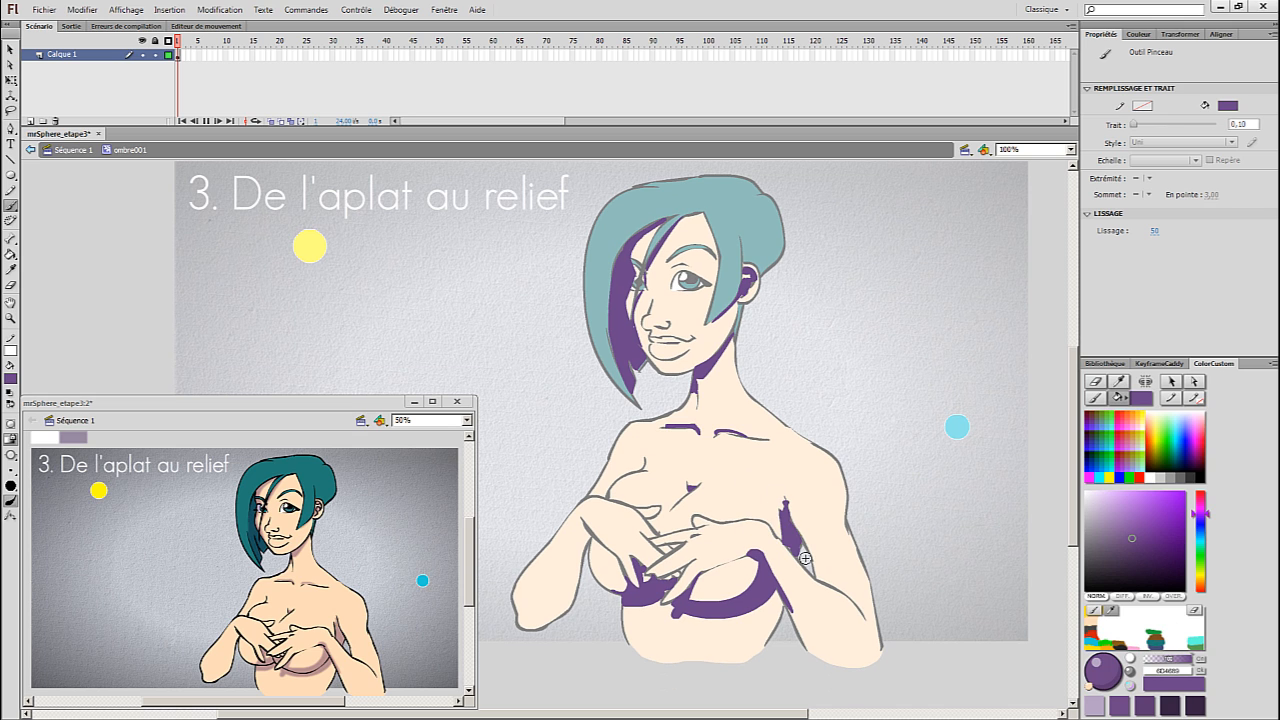
{"action": "right_click", "coordinate": [798, 502]}
{"action": "left_click_drag", "start_coordinate": [777, 511], "coordinate": [785, 503]}
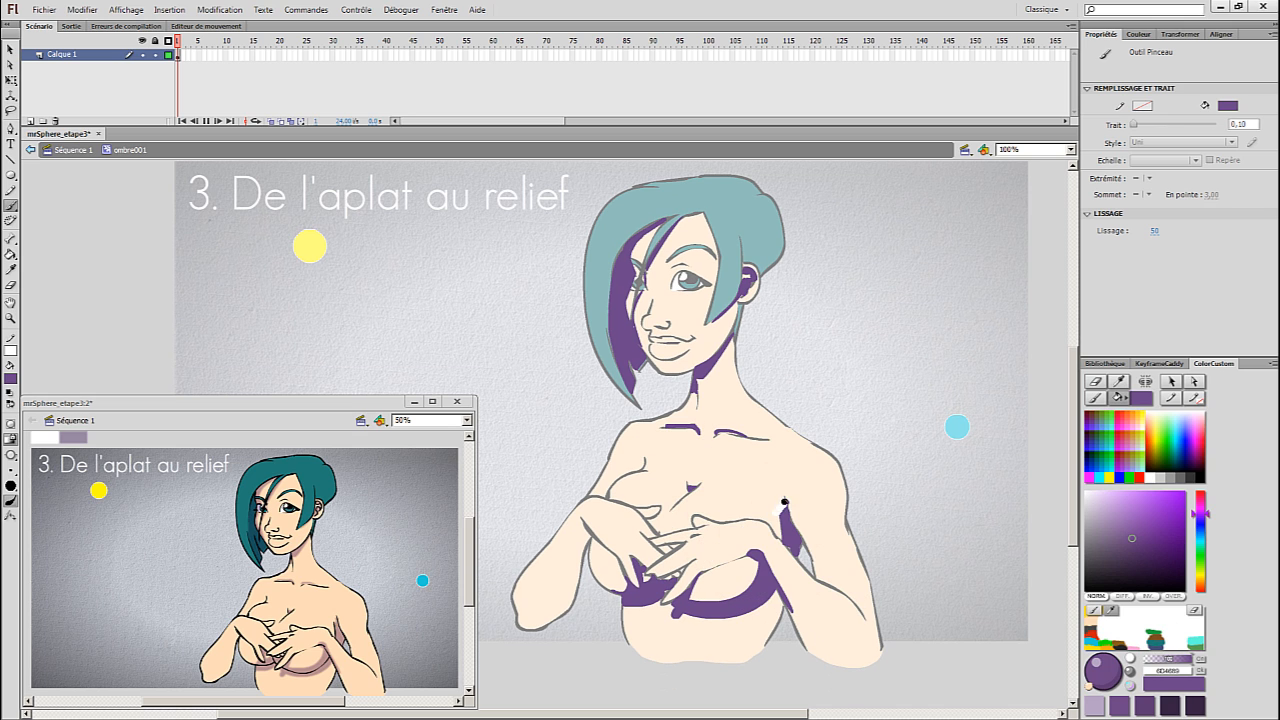
{"action": "right_click", "coordinate": [820, 544]}
{"action": "left_click", "coordinate": [768, 596]}
- Paint shadows under the nose and the visible eyebrow with the purple brush
{"action": "right_click", "coordinate": [804, 497]}
{"action": "left_click", "coordinate": [777, 535]}
{"action": "right_click", "coordinate": [731, 308]}
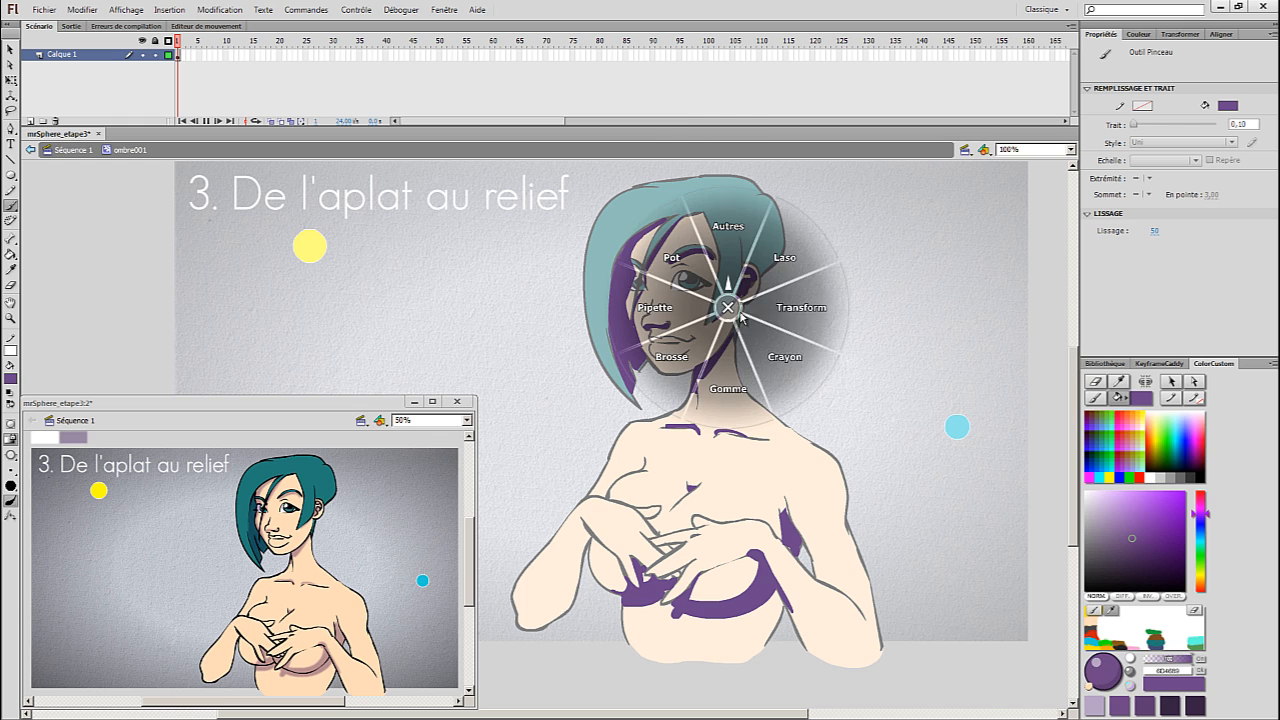
{"action": "left_click", "coordinate": [737, 380]}
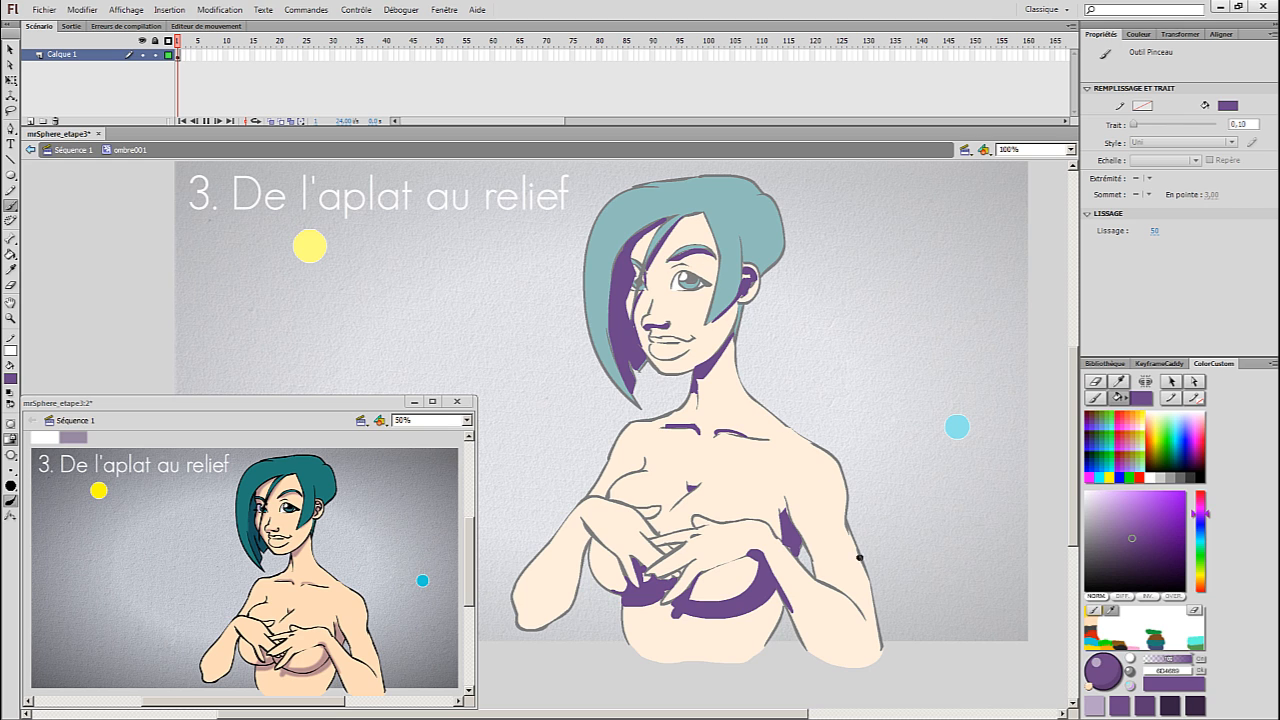
- Thin the shadows under both collarbones with the eraser and retouch them with the brush
{"action": "right_click", "coordinate": [763, 443]}
{"action": "left_click", "coordinate": [765, 495]}
{"action": "left_click_drag", "start_coordinate": [719, 429], "coordinate": [744, 430]}
{"action": "left_click_drag", "start_coordinate": [661, 426], "coordinate": [712, 428]}
{"action": "right_click", "coordinate": [766, 444]}
{"action": "left_click", "coordinate": [732, 482]}
{"action": "right_click", "coordinate": [834, 420]}
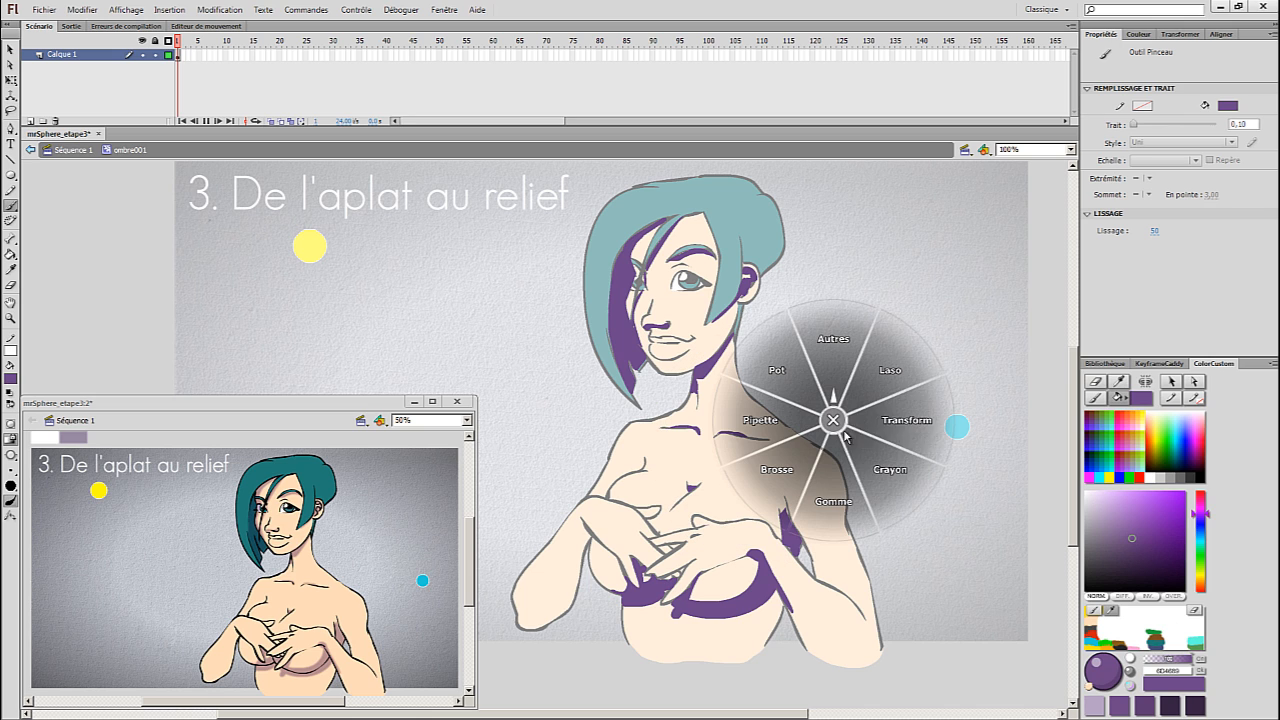
{"action": "left_click", "coordinate": [900, 428]}
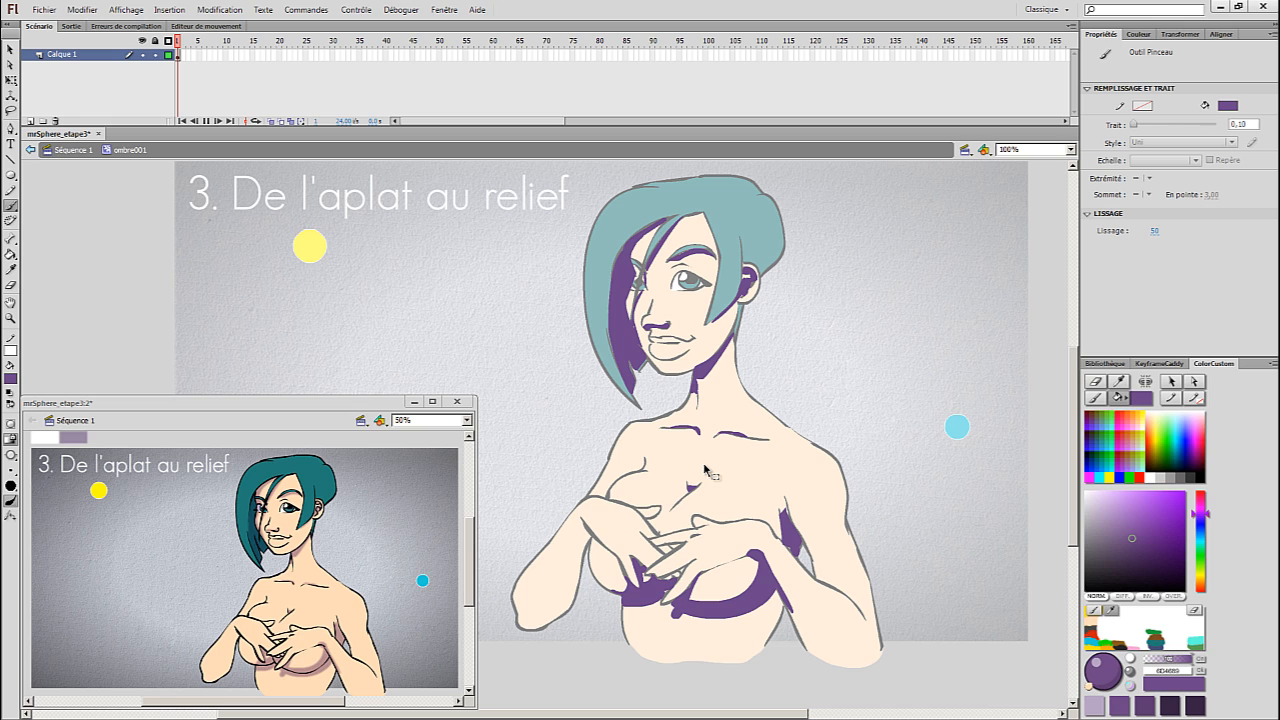
- Paint a shadow along the inner forearm on the yellow-light side and a filled shadow on the opposite elbow
{"action": "right_click", "coordinate": [689, 497]}
{"action": "left_click", "coordinate": [636, 548]}
{"action": "left_click_drag", "start_coordinate": [584, 525], "coordinate": [588, 576]}
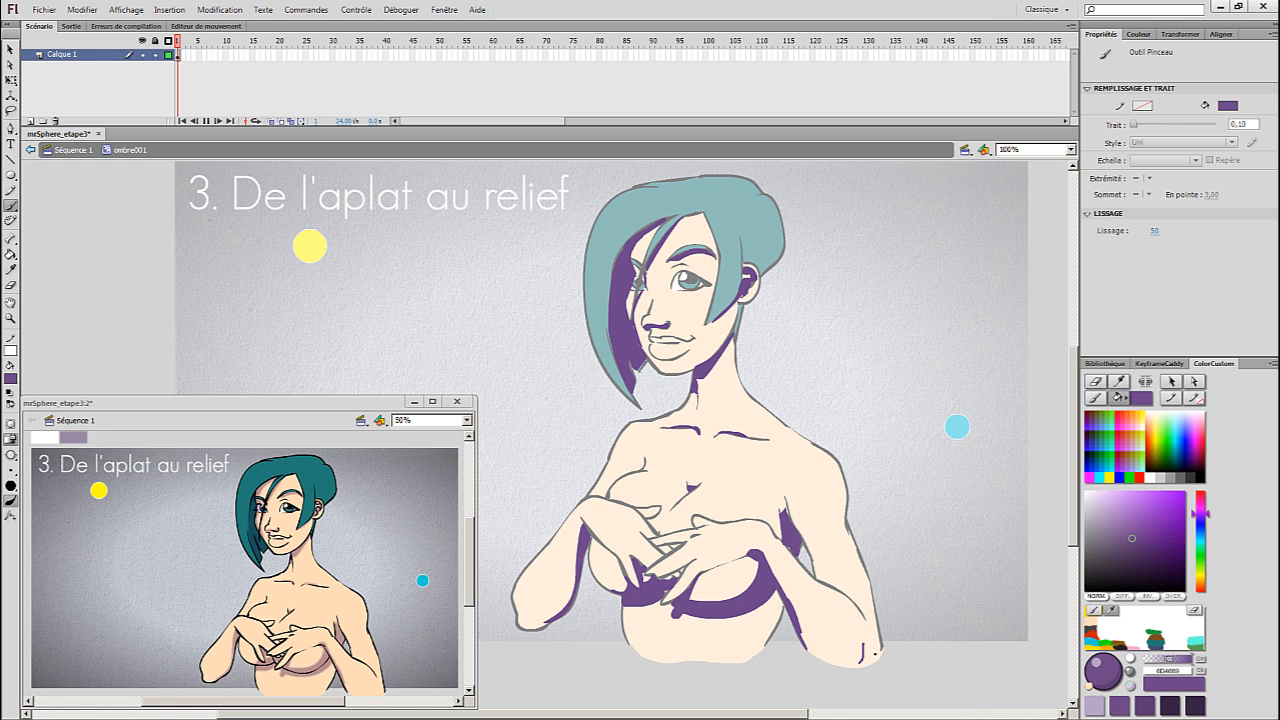
{"action": "left_click_drag", "start_coordinate": [875, 674], "coordinate": [858, 662]}
{"action": "right_click", "coordinate": [874, 649]}
{"action": "left_click", "coordinate": [822, 602]}
{"action": "left_click", "coordinate": [866, 656]}
- Brush purple shadows between and beneath the fingers of both hands
{"action": "right_click", "coordinate": [882, 669]}
{"action": "left_click", "coordinate": [952, 657]}
{"action": "right_click", "coordinate": [874, 540]}
{"action": "left_click", "coordinate": [816, 589]}
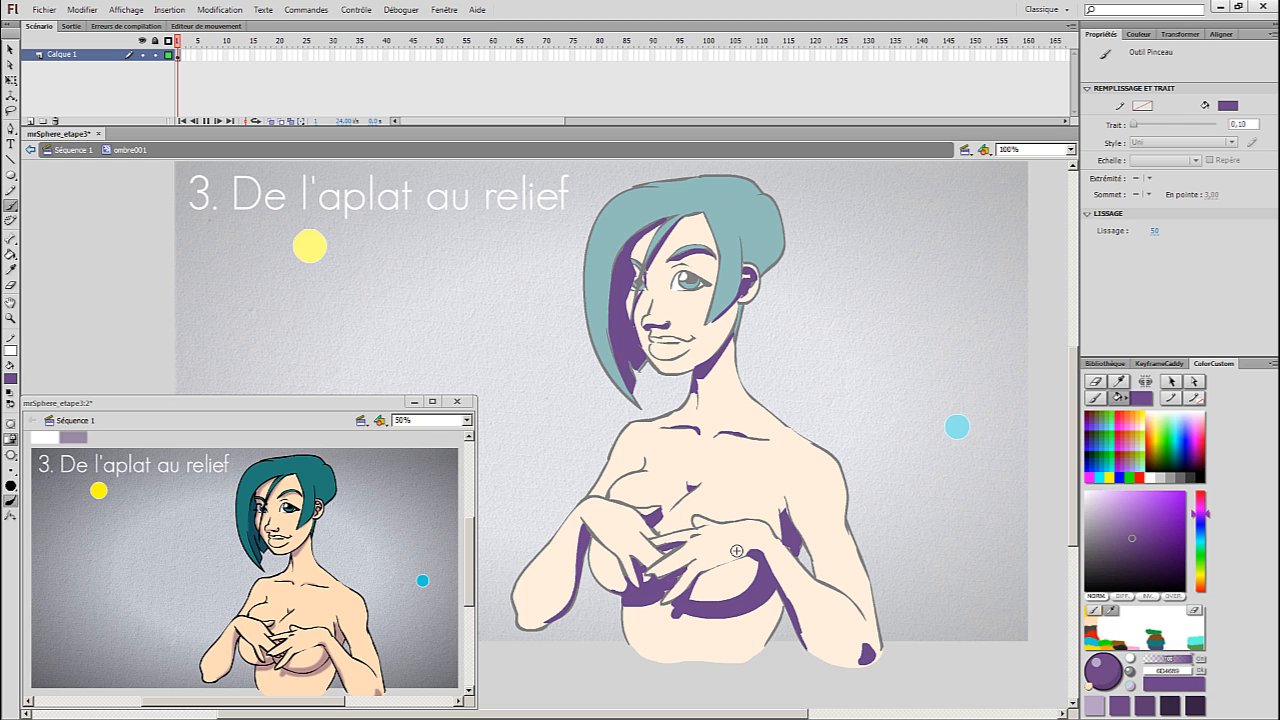
- Leave the ombre001 clip and open the ombre_001 clip from the upper purple swatch above the artwork
{"action": "right_click", "coordinate": [855, 429]}
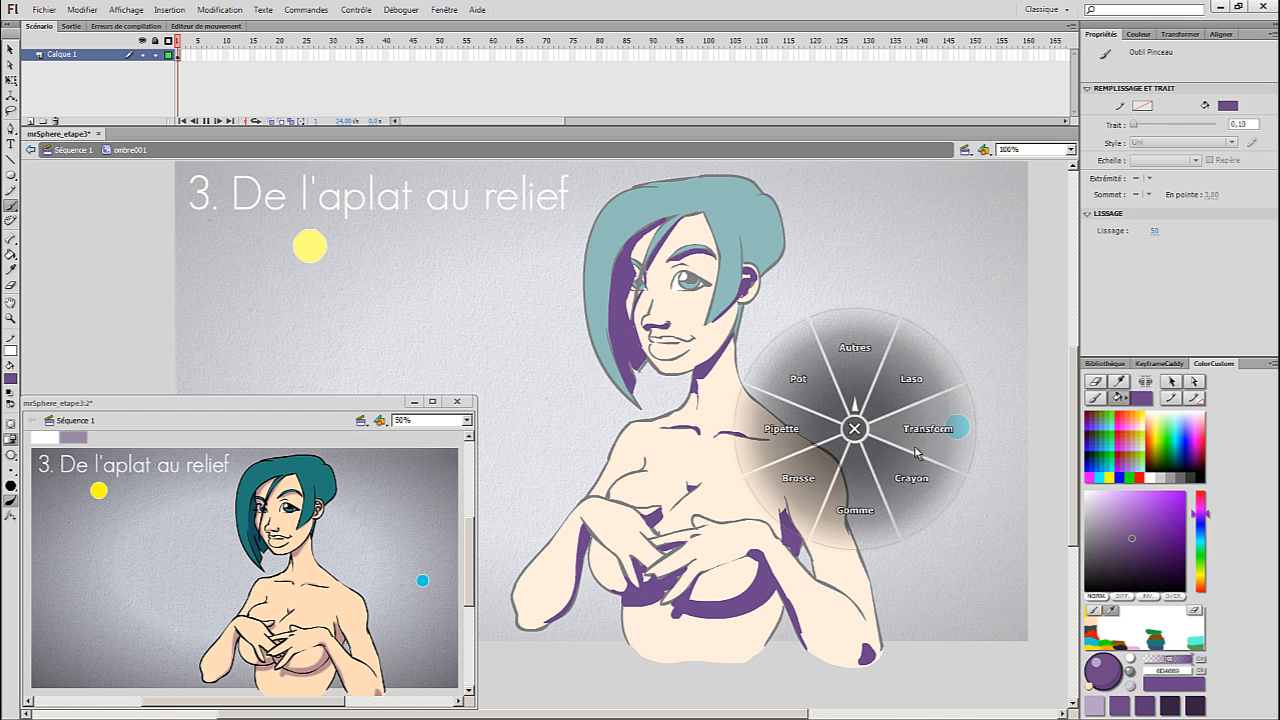
{"action": "left_click", "coordinate": [915, 453]}
{"action": "double_click", "coordinate": [878, 472]}
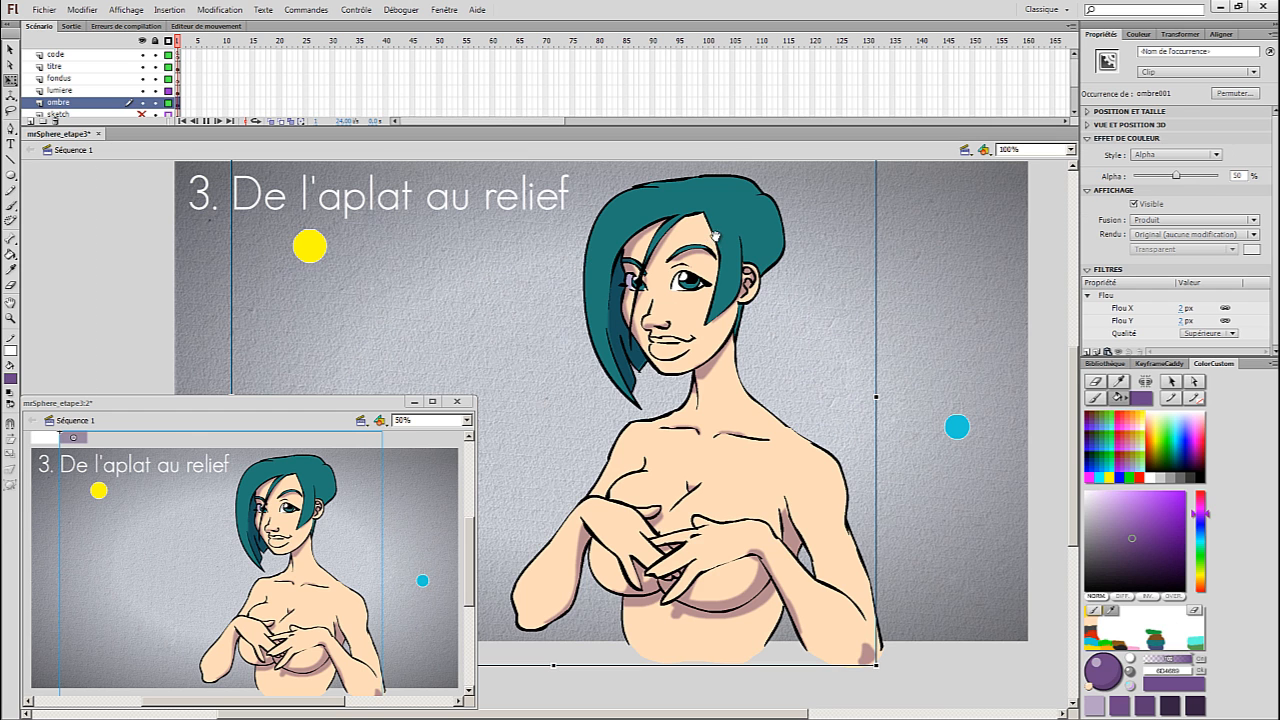
{"action": "scroll", "coordinate": [714, 235], "scroll_direction": "up", "scroll_amount": 3}
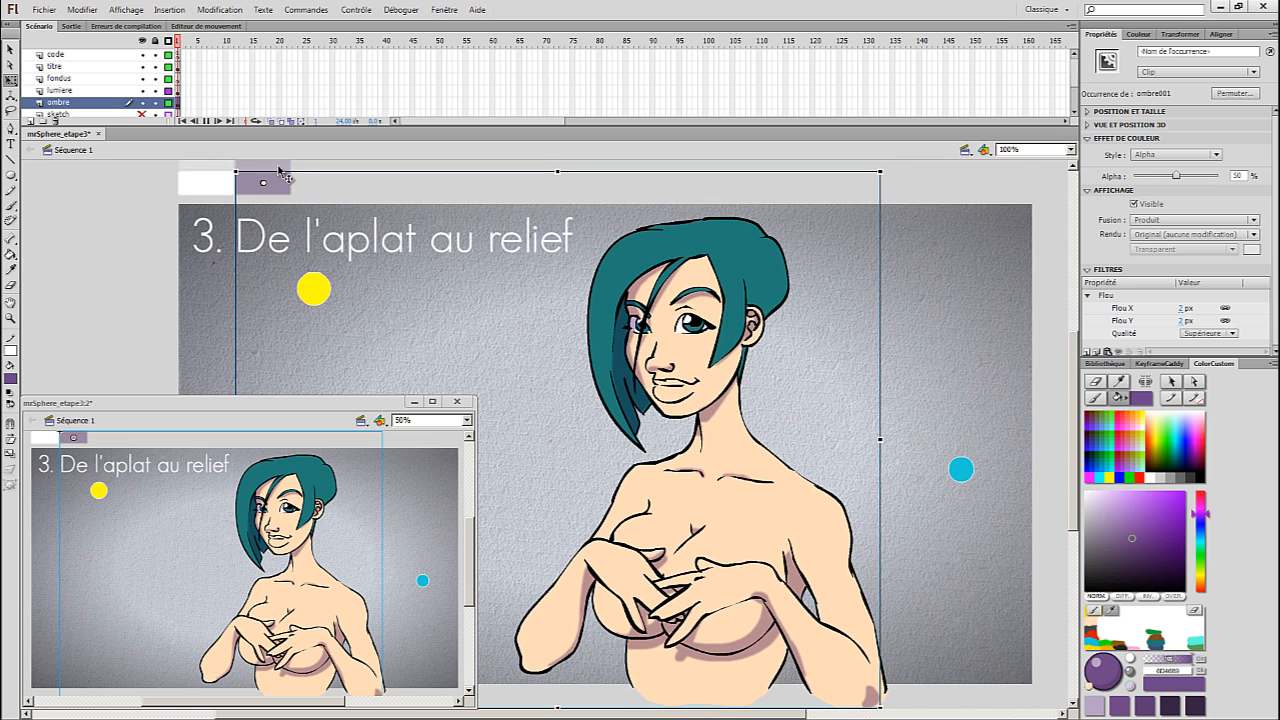
{"action": "double_click", "coordinate": [281, 175]}
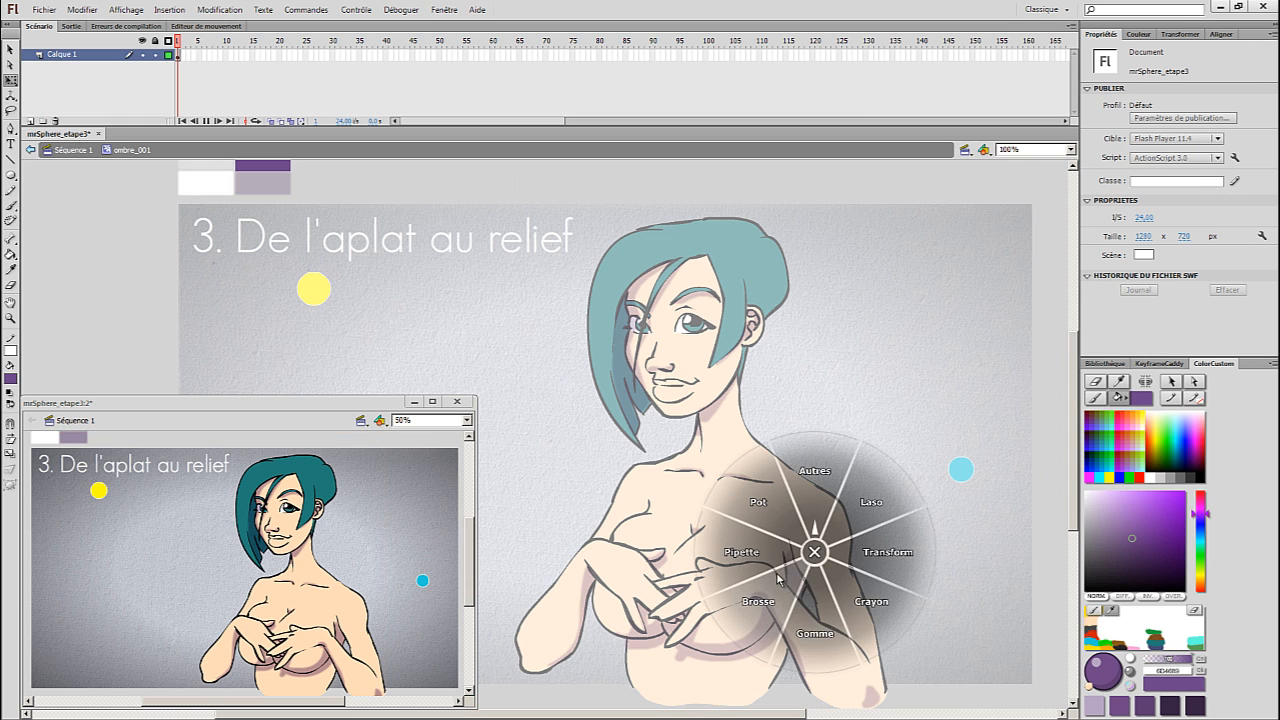
- Brush second-layer shadows on the side of the waist, down the outer arm, and as outlines at the elbow and under the chest
{"action": "left_click", "coordinate": [778, 580]}
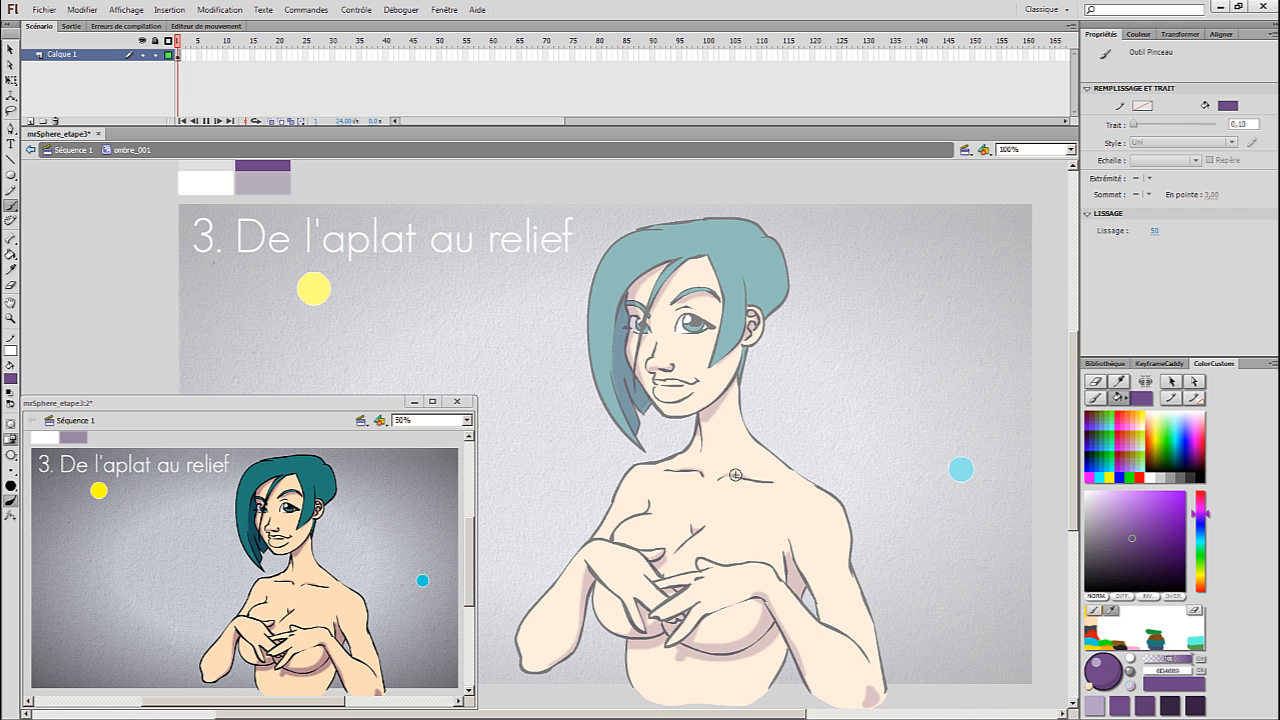
{"action": "left_click_drag", "start_coordinate": [760, 502], "coordinate": [739, 484]}
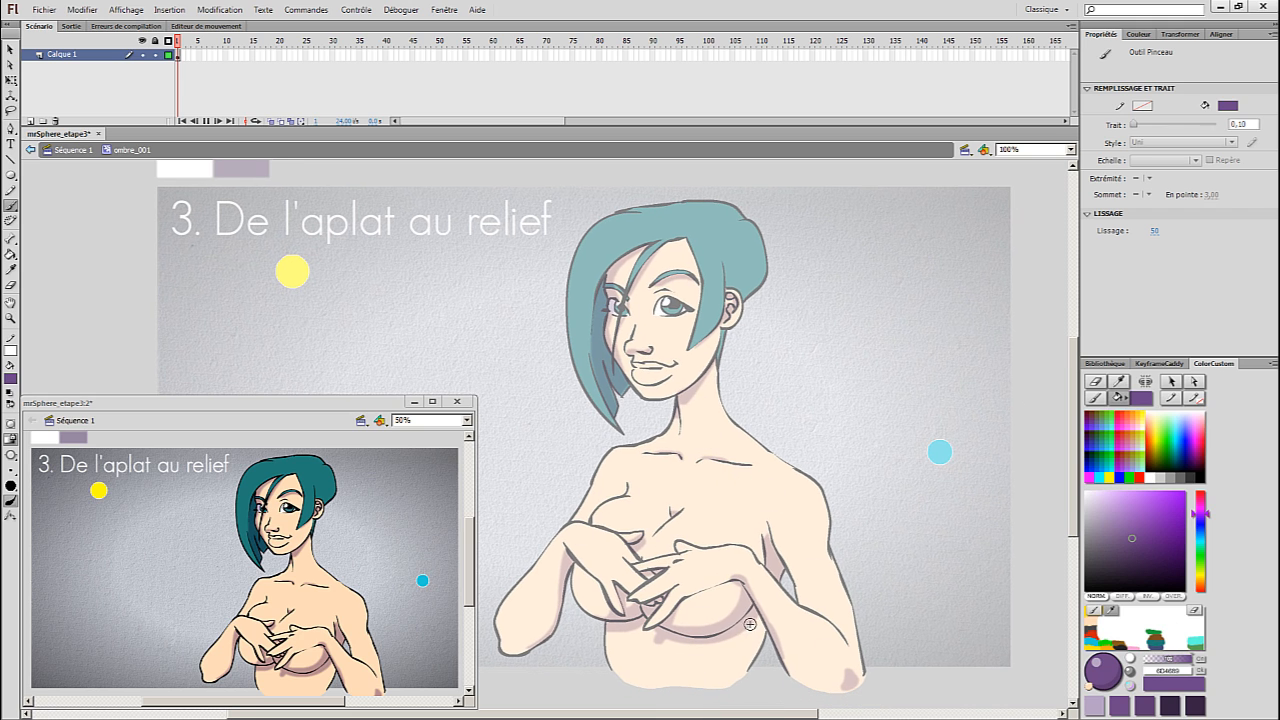
{"action": "mouse_move", "coordinate": [750, 624]}
{"action": "left_mouse_down"}
{"action": "mouse_move", "coordinate": [741, 669]}
{"action": "mouse_move", "coordinate": [715, 697]}
{"action": "mouse_move", "coordinate": [763, 657]}
{"action": "mouse_move", "coordinate": [760, 622]}
{"action": "mouse_move", "coordinate": [753, 668]}
{"action": "mouse_move", "coordinate": [773, 632]}
{"action": "mouse_move", "coordinate": [746, 670]}
{"action": "left_mouse_up"}
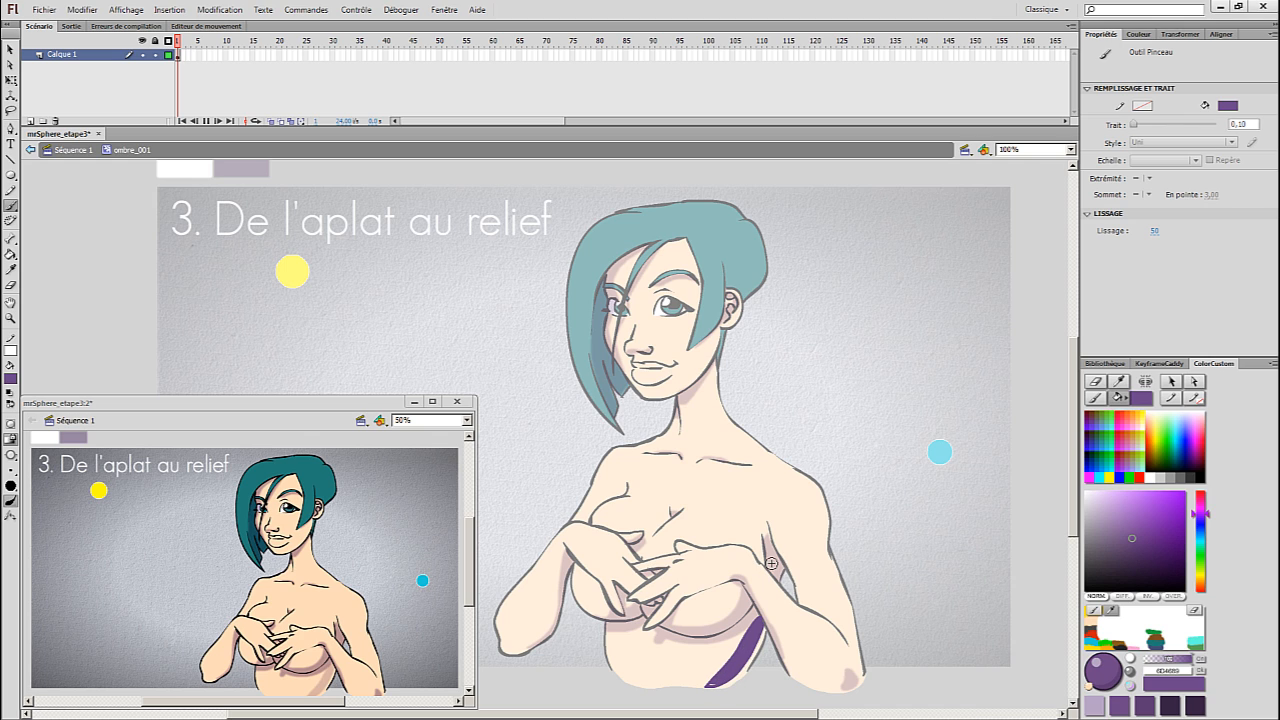
{"action": "mouse_move", "coordinate": [819, 554]}
{"action": "left_mouse_down"}
{"action": "mouse_move", "coordinate": [848, 602]}
{"action": "mouse_move", "coordinate": [834, 562]}
{"action": "left_mouse_up"}
{"action": "left_click_drag", "start_coordinate": [855, 623], "coordinate": [855, 609]}
{"action": "left_click_drag", "start_coordinate": [834, 558], "coordinate": [845, 598]}
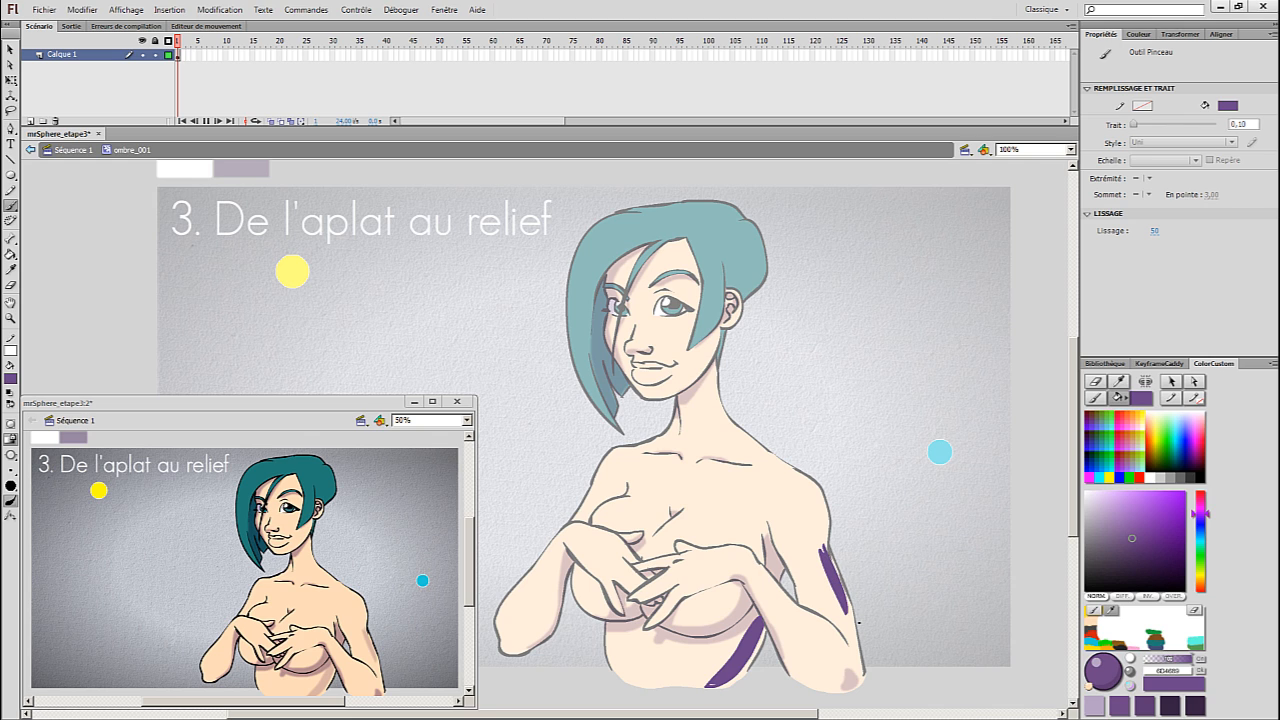
{"action": "left_click_drag", "start_coordinate": [852, 645], "coordinate": [847, 606]}
{"action": "left_click_drag", "start_coordinate": [834, 688], "coordinate": [838, 636]}
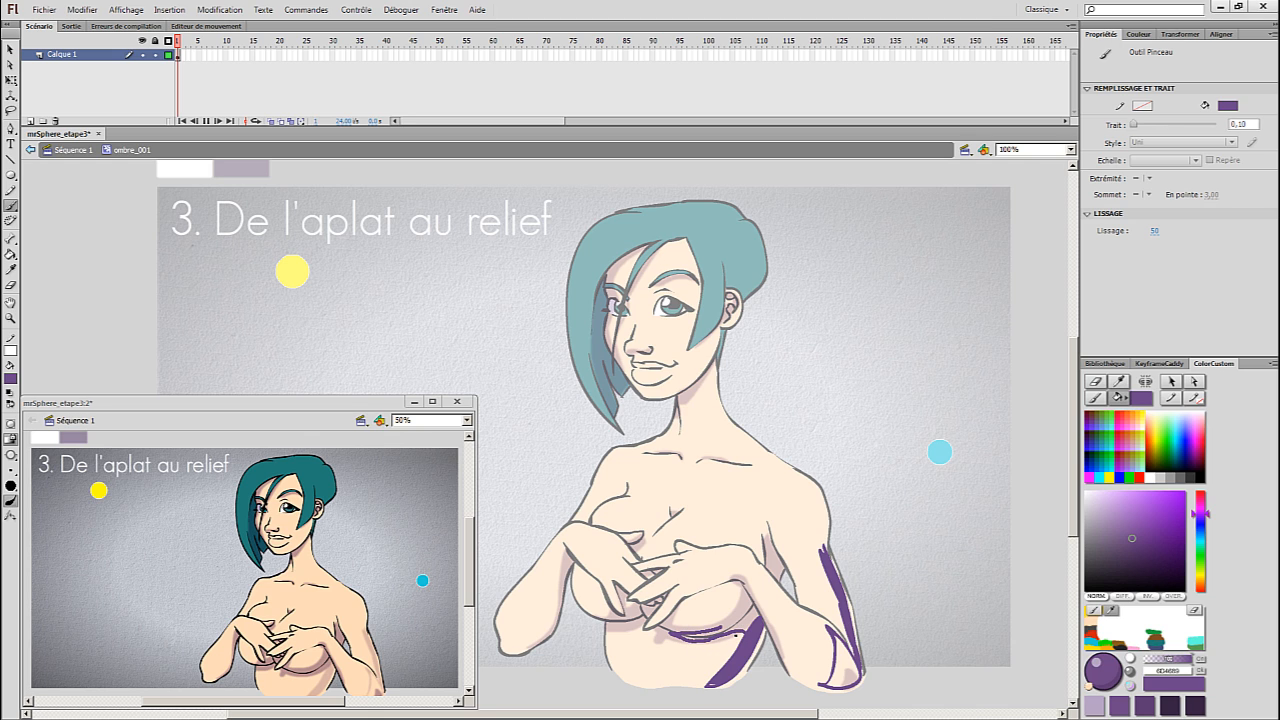
- Fill the second-layer shadow outlines under the chest and at the elbow with purple
{"action": "right_click", "coordinate": [758, 600]}
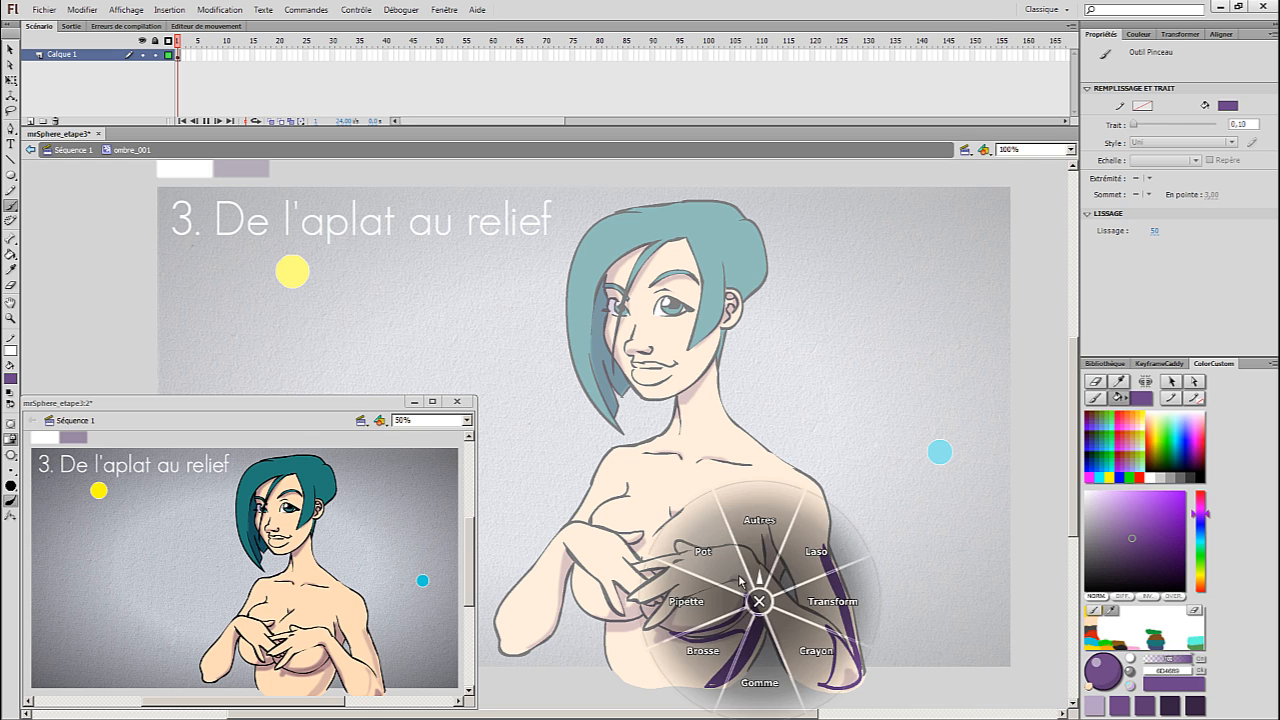
{"action": "left_click", "coordinate": [716, 558]}
{"action": "left_click", "coordinate": [736, 626]}
{"action": "left_click", "coordinate": [848, 662]}
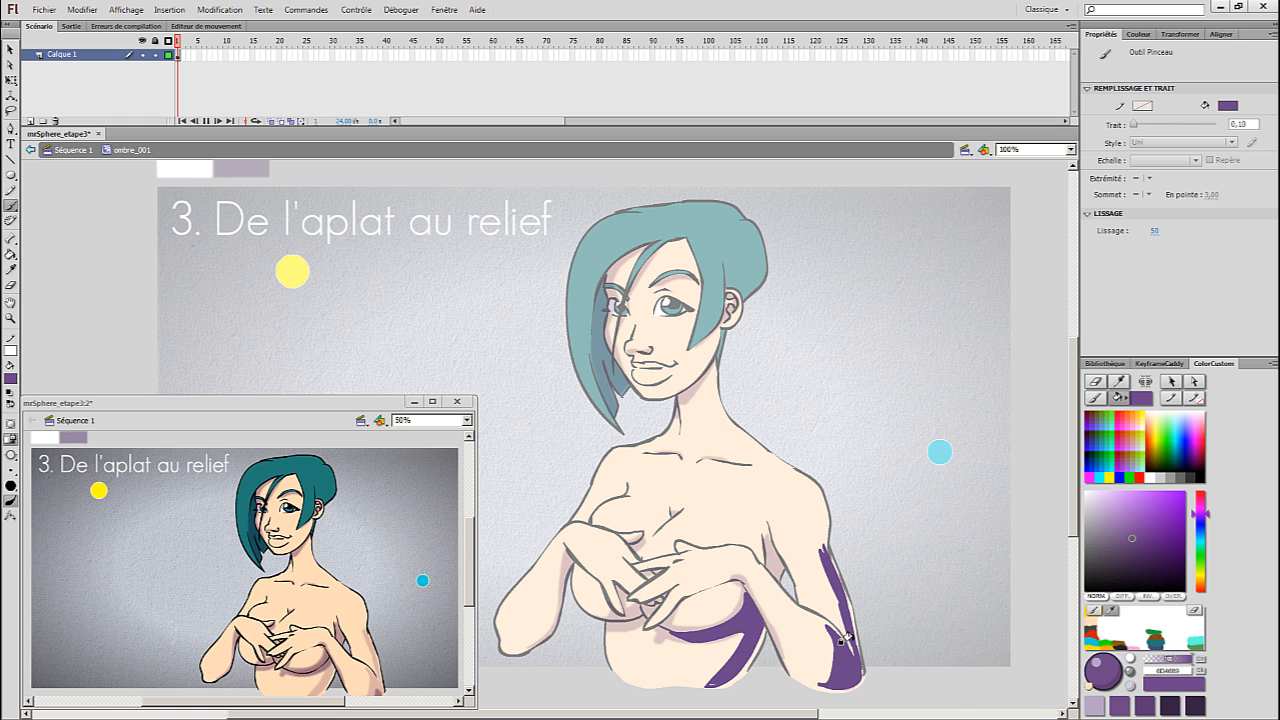
- Extend the outer arm's shadow as a thin purple band over the shoulder and up the side of the neck
{"action": "right_click", "coordinate": [814, 562]}
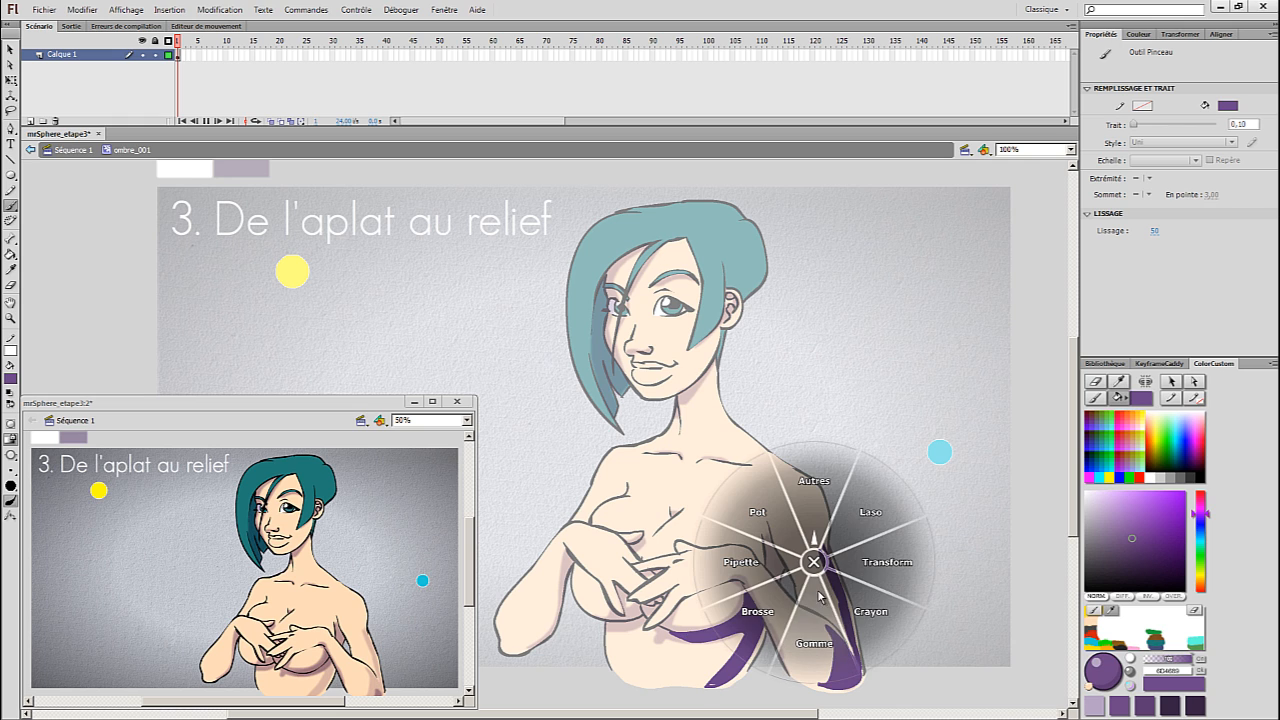
{"action": "left_click", "coordinate": [764, 609]}
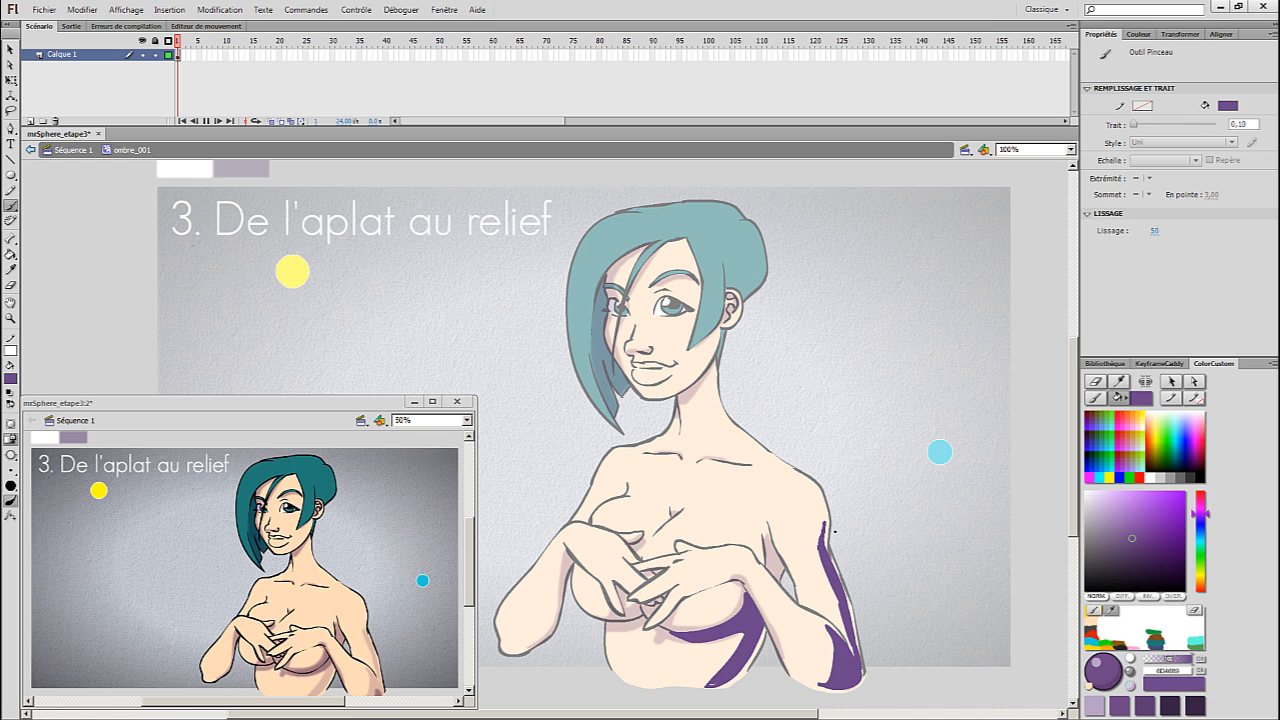
{"action": "left_click_drag", "start_coordinate": [821, 497], "coordinate": [807, 485]}
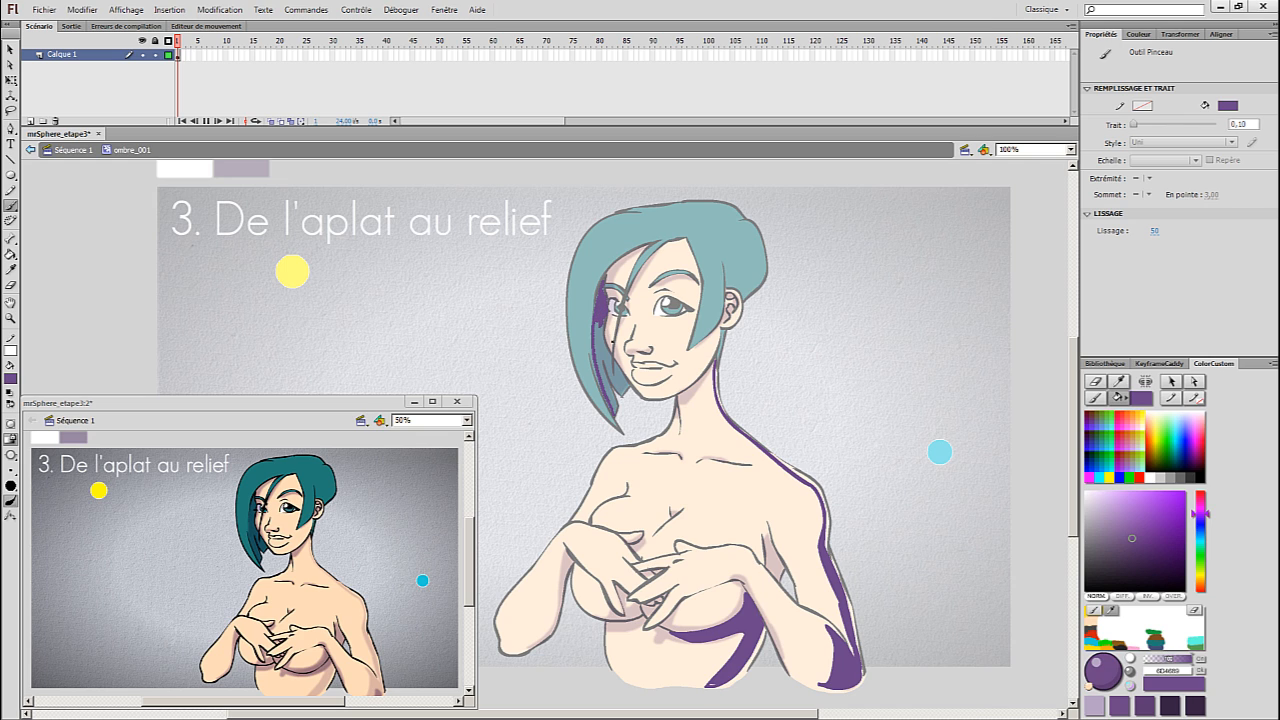
- Brush second-layer purple shadows inside the long front hair lock and down the side lock beside the ear
{"action": "left_click_drag", "start_coordinate": [602, 334], "coordinate": [622, 378]}
{"action": "left_click_drag", "start_coordinate": [597, 317], "coordinate": [606, 376]}
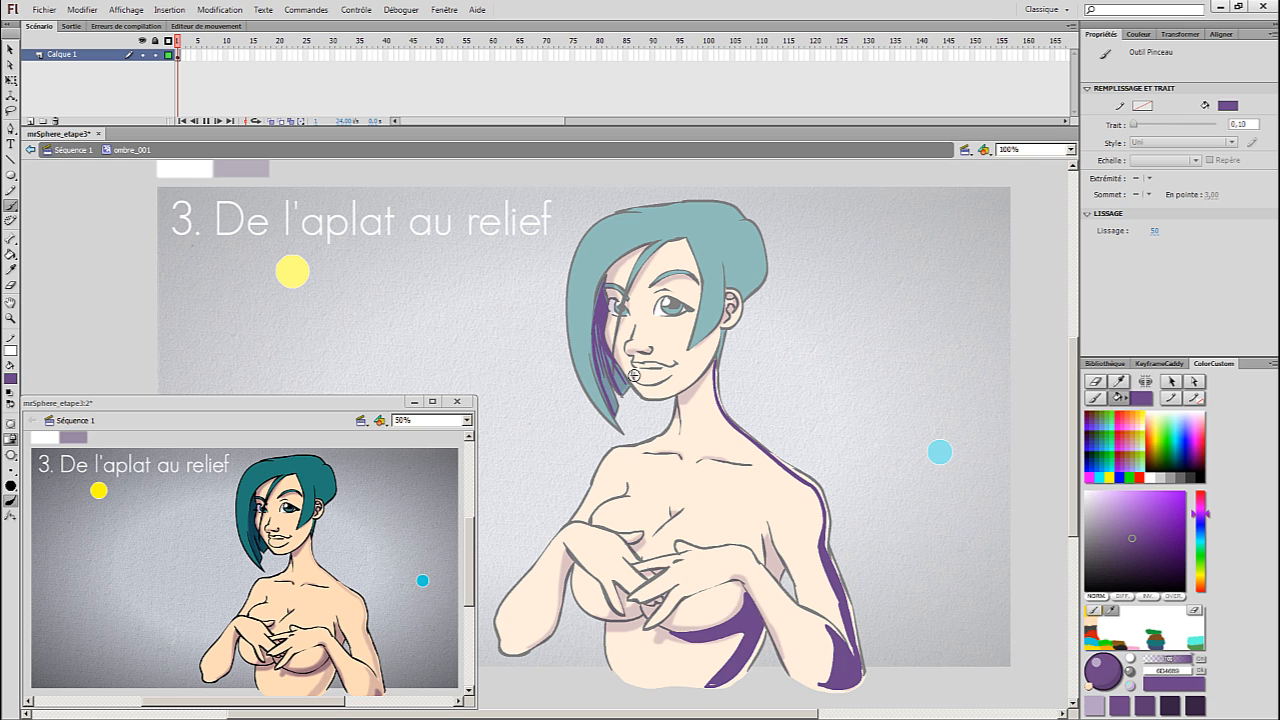
{"action": "left_click_drag", "start_coordinate": [699, 337], "coordinate": [708, 266]}
{"action": "mouse_move", "coordinate": [719, 324]}
{"action": "left_mouse_down"}
{"action": "mouse_move", "coordinate": [714, 262]}
{"action": "mouse_move", "coordinate": [716, 288]}
{"action": "left_mouse_up"}
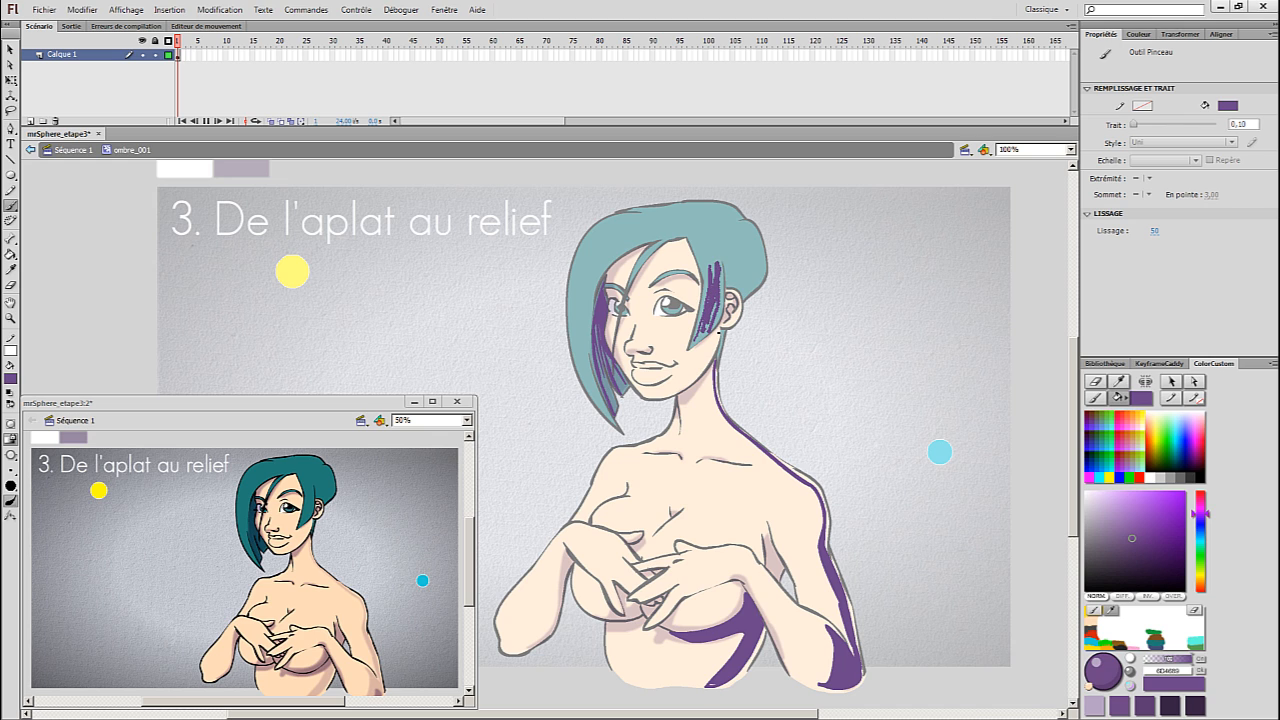
- Paint purple shadow down the ear side of the face from brow to jaw and streak the hair behind the ear
{"action": "left_click_drag", "start_coordinate": [696, 337], "coordinate": [703, 308]}
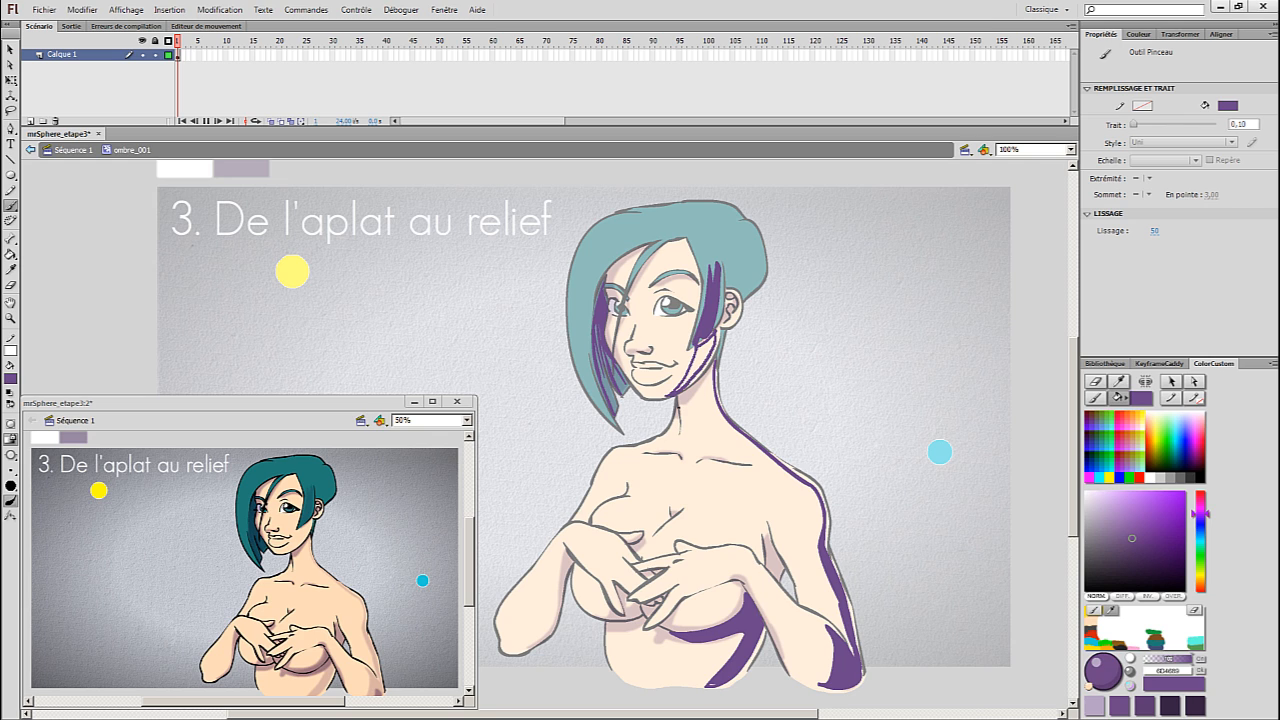
{"action": "mouse_move", "coordinate": [684, 384]}
{"action": "left_mouse_down"}
{"action": "mouse_move", "coordinate": [704, 350]}
{"action": "mouse_move", "coordinate": [698, 364]}
{"action": "left_mouse_up"}
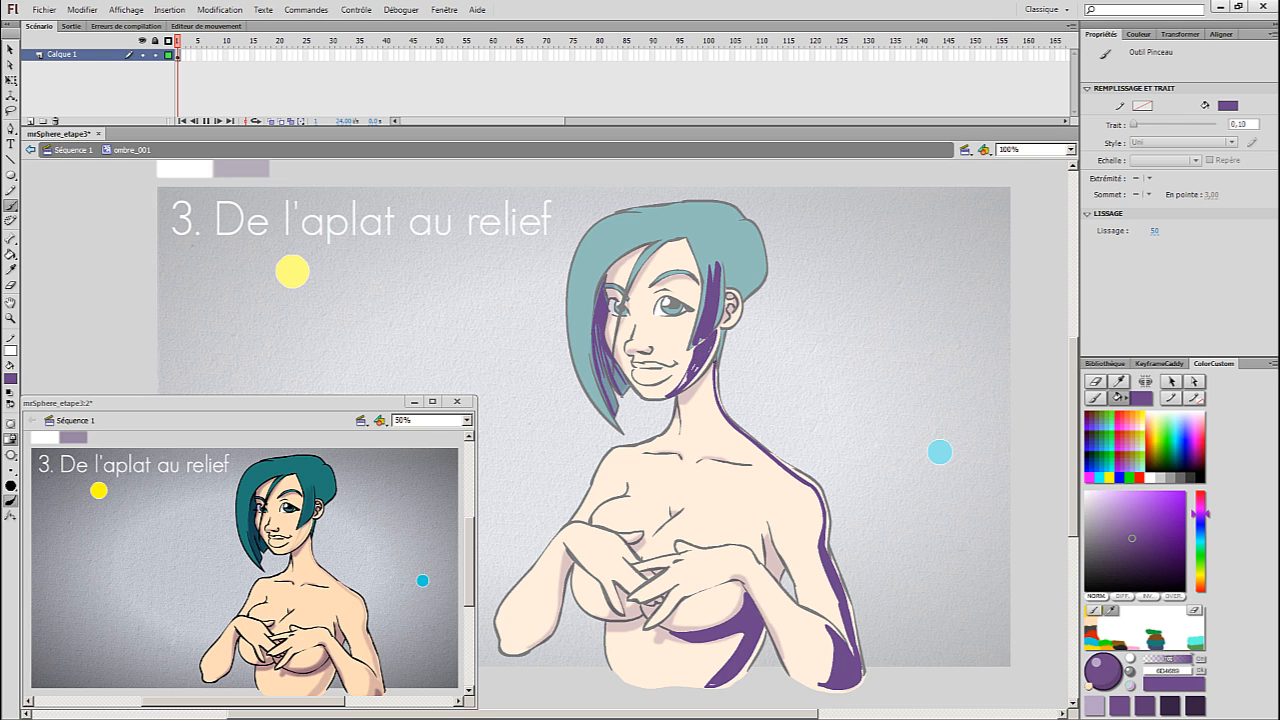
{"action": "left_click_drag", "start_coordinate": [676, 318], "coordinate": [694, 338]}
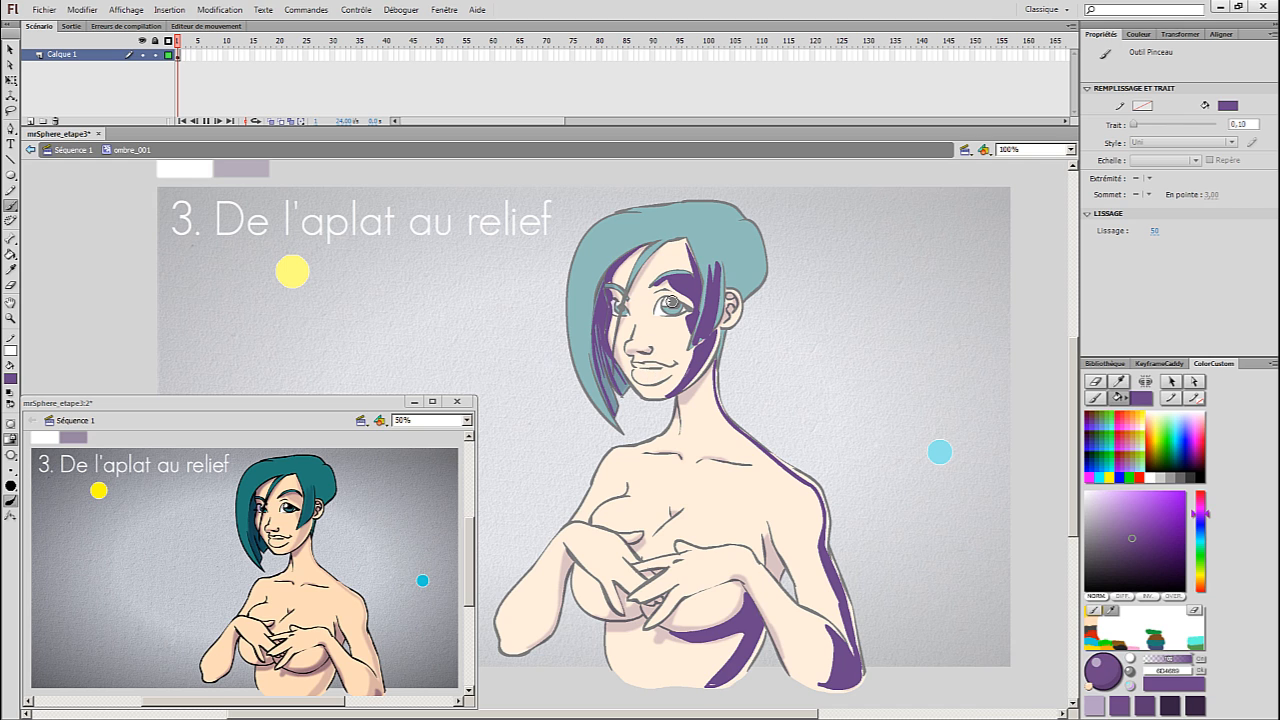
{"action": "mouse_move", "coordinate": [724, 279]}
{"action": "left_mouse_down"}
{"action": "mouse_move", "coordinate": [726, 256]}
{"action": "mouse_move", "coordinate": [739, 278]}
{"action": "mouse_move", "coordinate": [737, 248]}
{"action": "mouse_move", "coordinate": [754, 291]}
{"action": "left_mouse_up"}
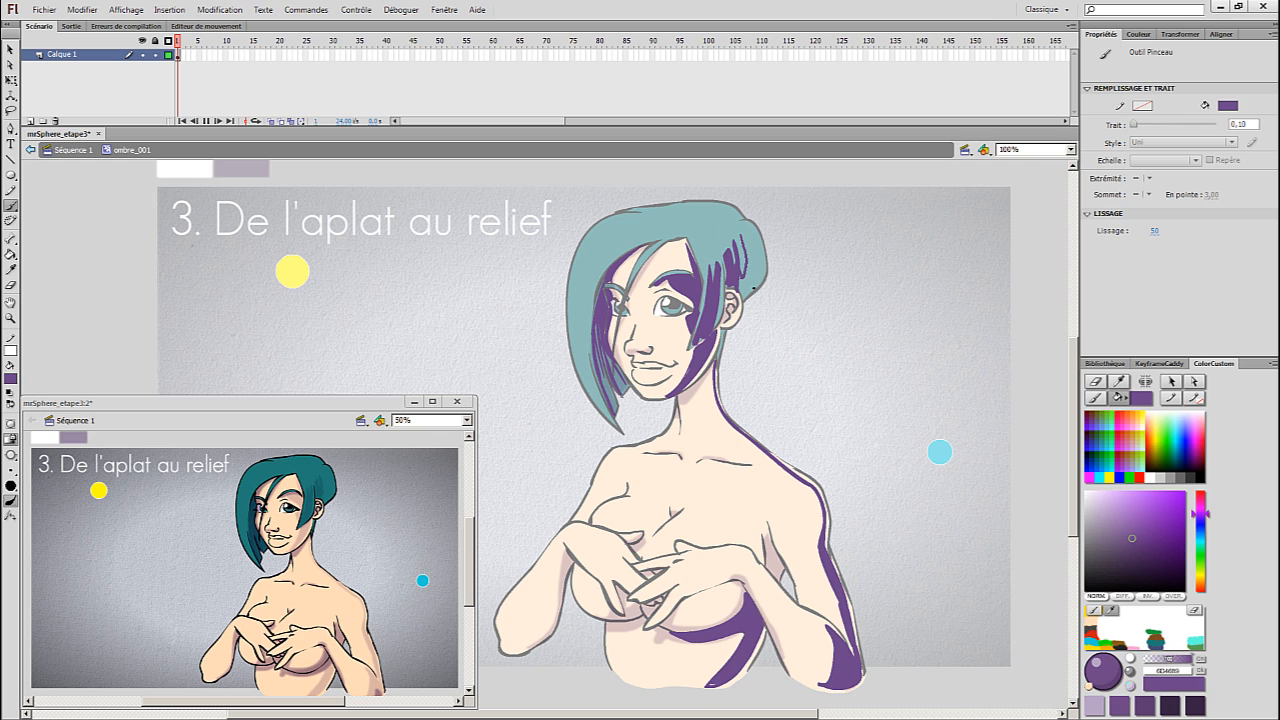
{"action": "left_click_drag", "start_coordinate": [750, 234], "coordinate": [752, 282]}
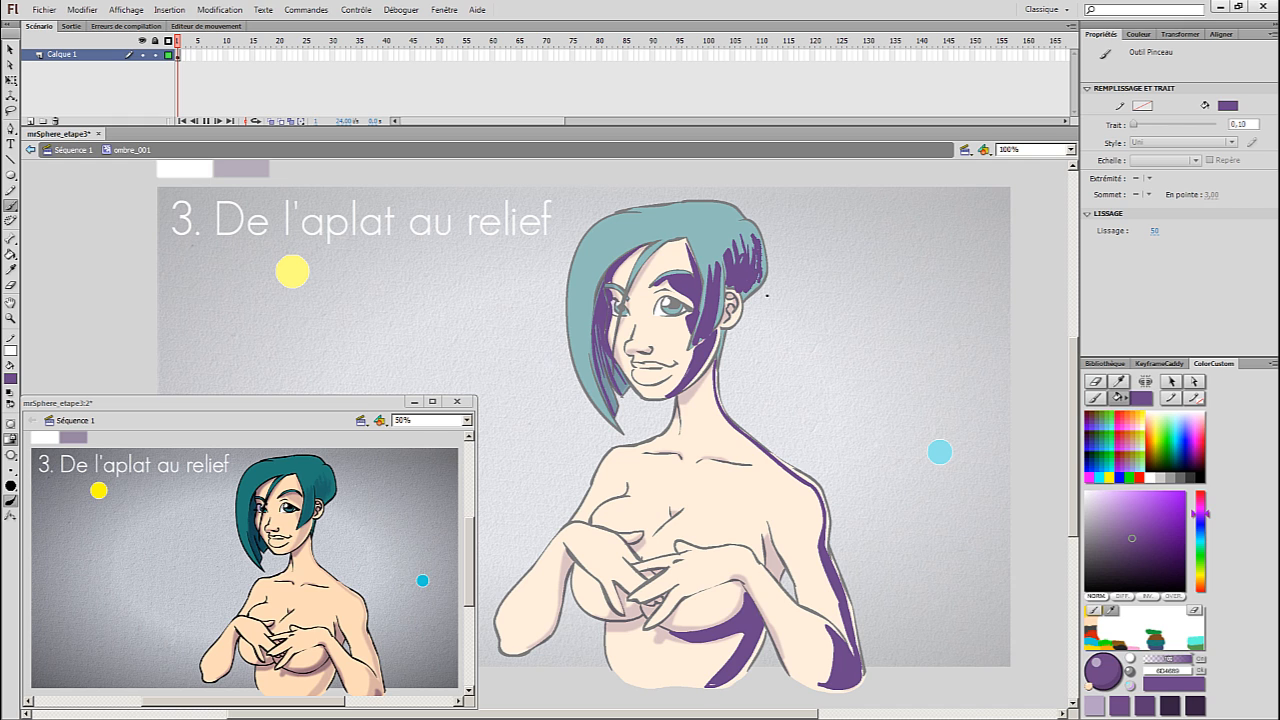
- Erase the excess purple shadow where the neck meets the shoulder and along the outer arm's edge
{"action": "right_click", "coordinate": [752, 286]}
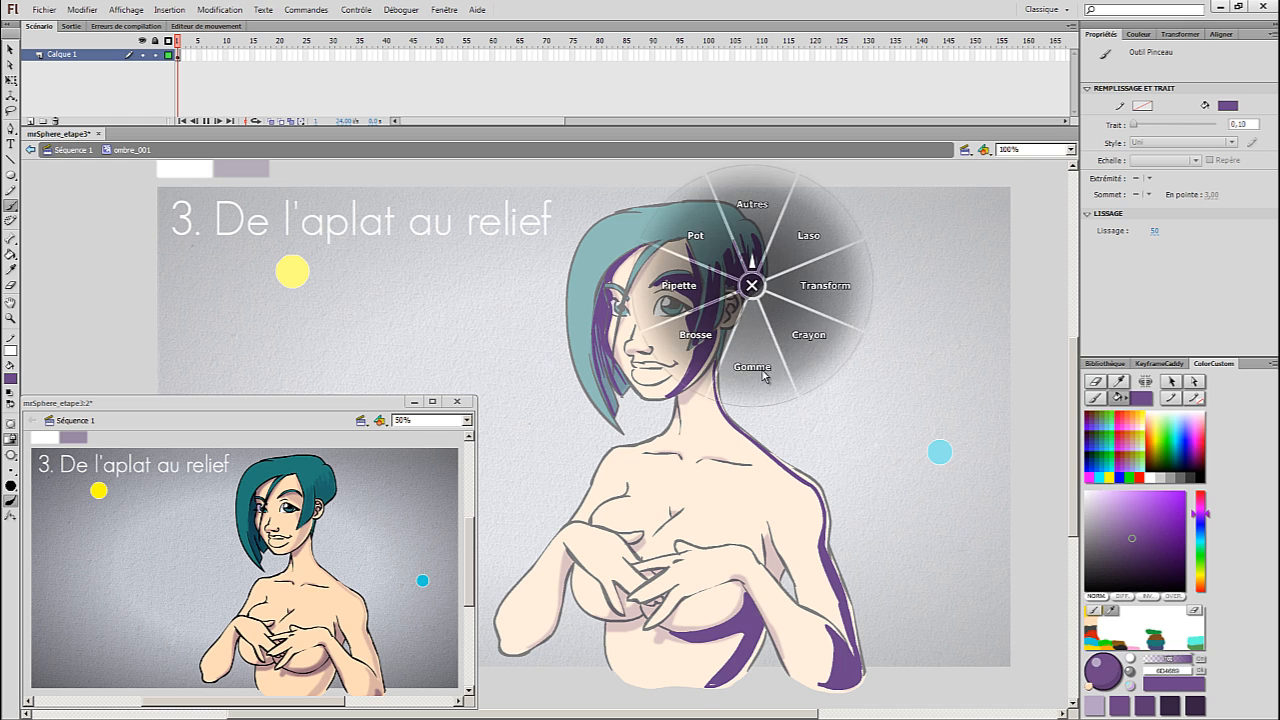
{"action": "left_click", "coordinate": [764, 374]}
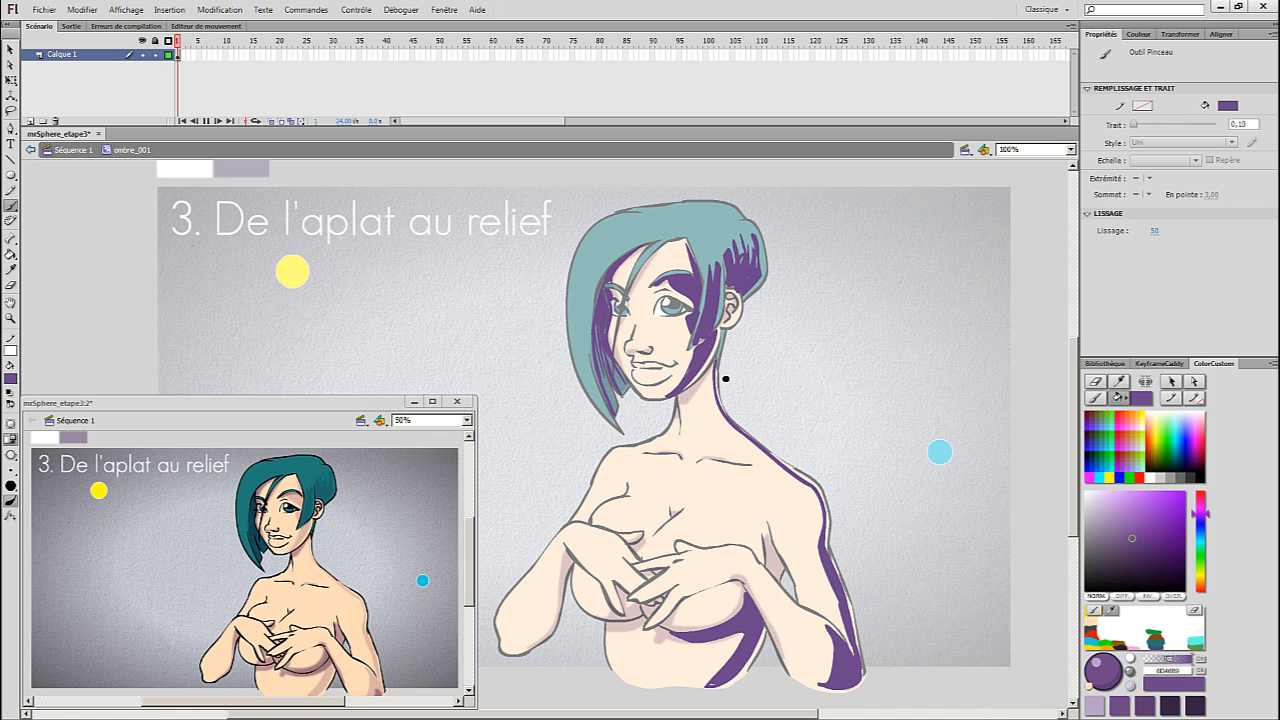
{"action": "mouse_move", "coordinate": [724, 398]}
{"action": "left_mouse_down"}
{"action": "mouse_move", "coordinate": [730, 420]}
{"action": "mouse_move", "coordinate": [795, 470]}
{"action": "left_mouse_up"}
{"action": "right_click", "coordinate": [778, 423]}
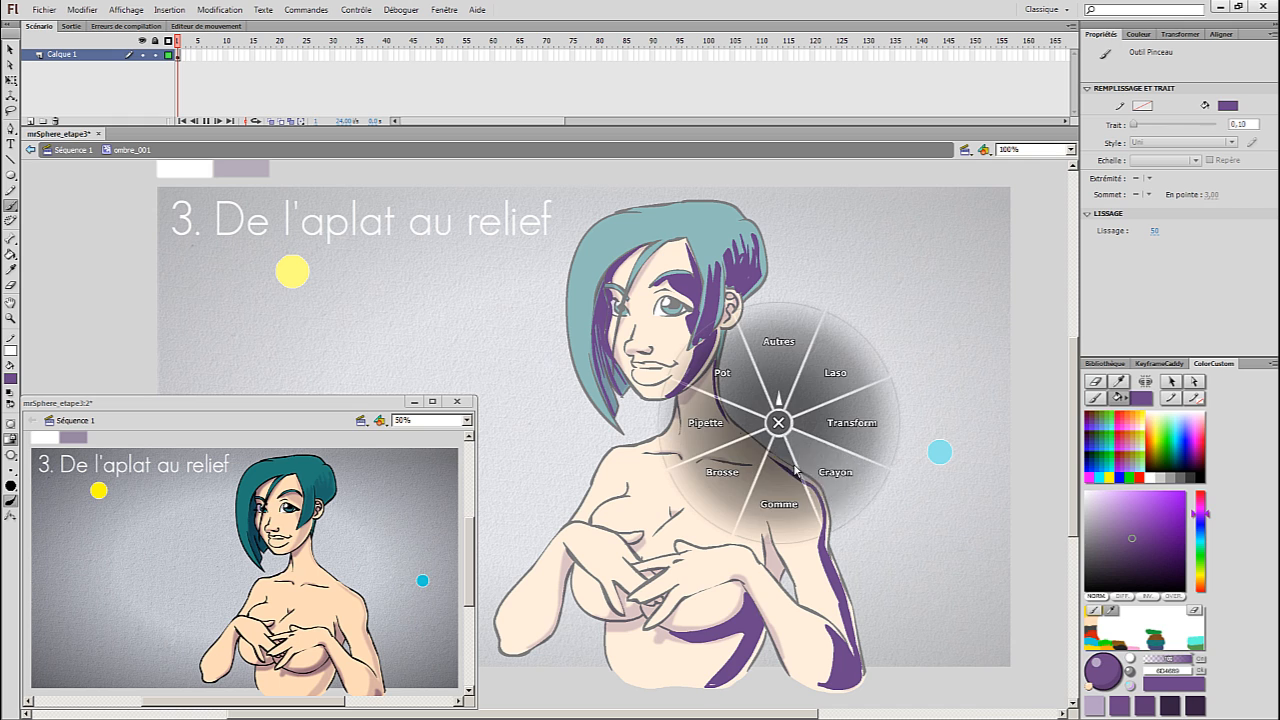
{"action": "left_click", "coordinate": [751, 483]}
{"action": "right_click", "coordinate": [815, 554]}
{"action": "left_click", "coordinate": [822, 617]}
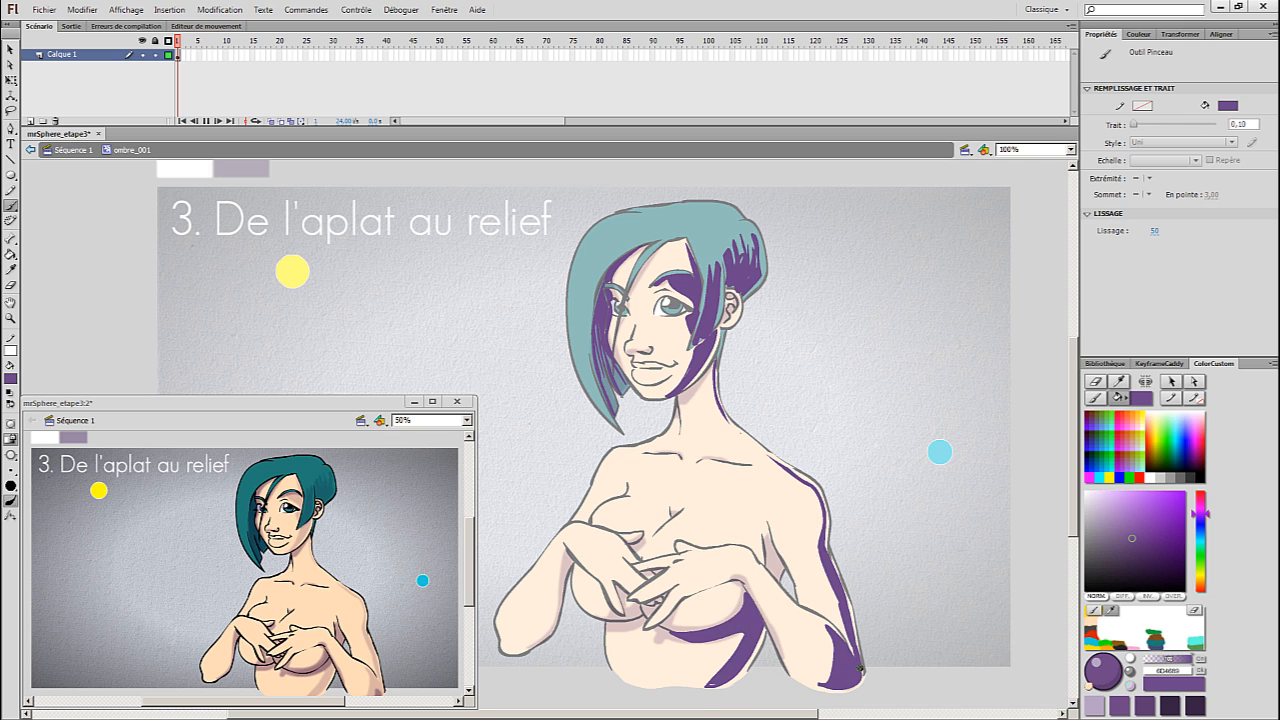
{"action": "left_click_drag", "start_coordinate": [854, 612], "coordinate": [869, 684]}
- Brush second-layer shadows at the armpit, under both sides of the chest and between the fingers
{"action": "right_click", "coordinate": [914, 615]}
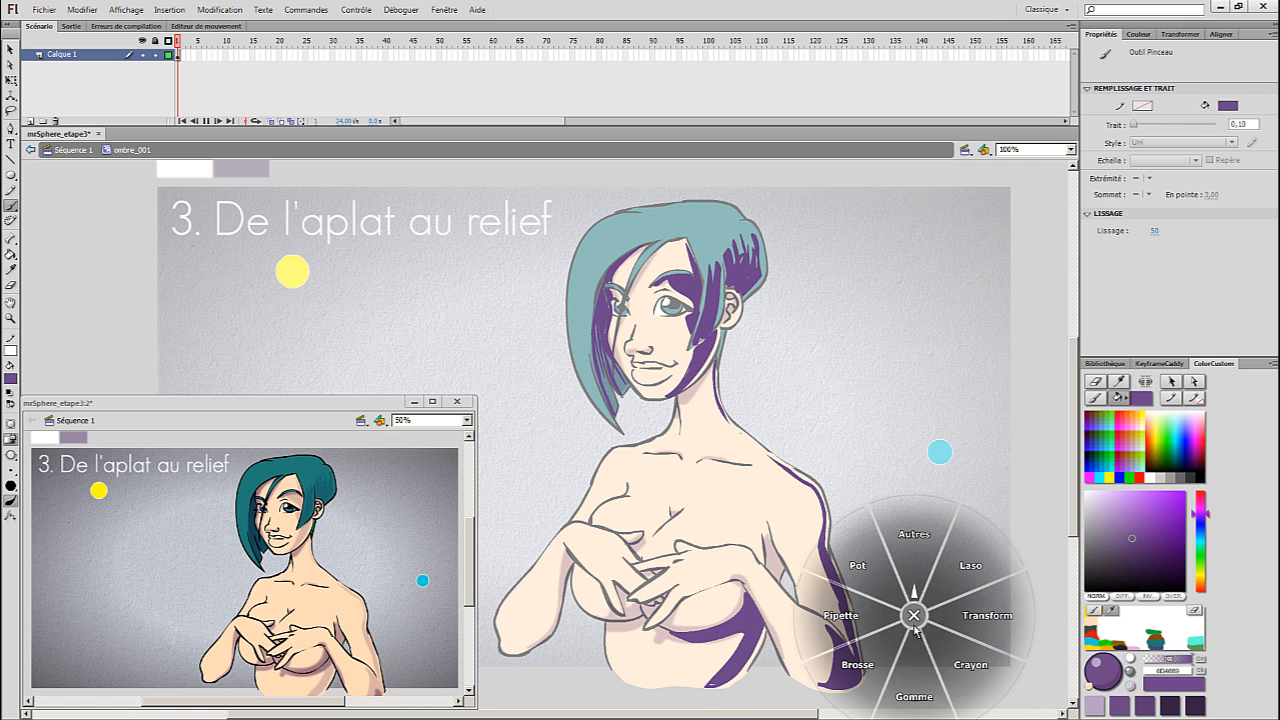
{"action": "left_click", "coordinate": [856, 660]}
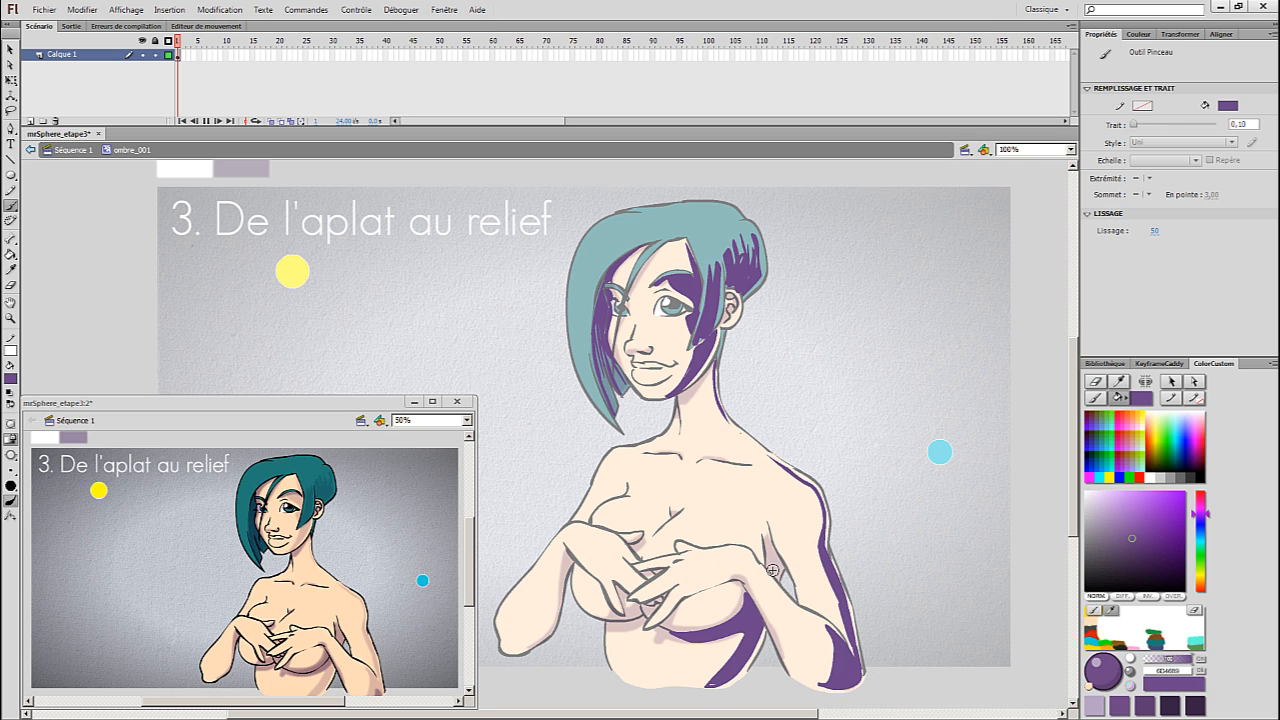
{"action": "left_click_drag", "start_coordinate": [772, 570], "coordinate": [770, 564]}
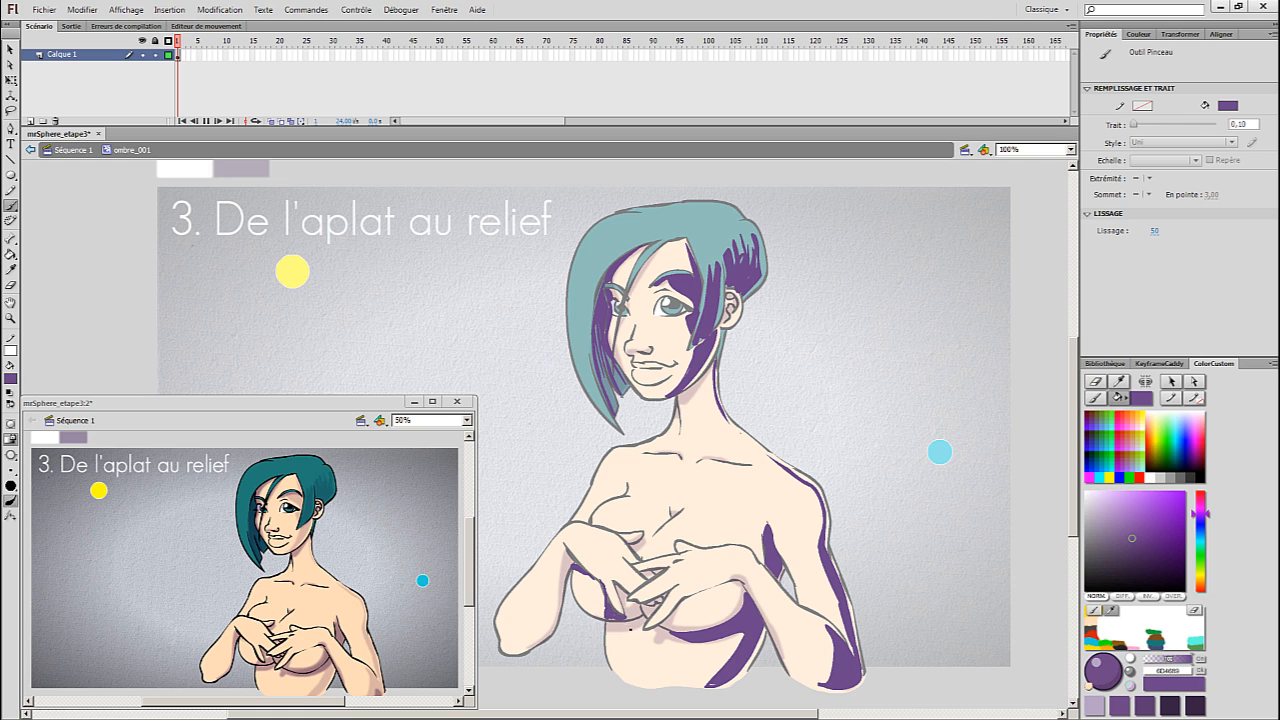
{"action": "left_click_drag", "start_coordinate": [631, 614], "coordinate": [643, 619]}
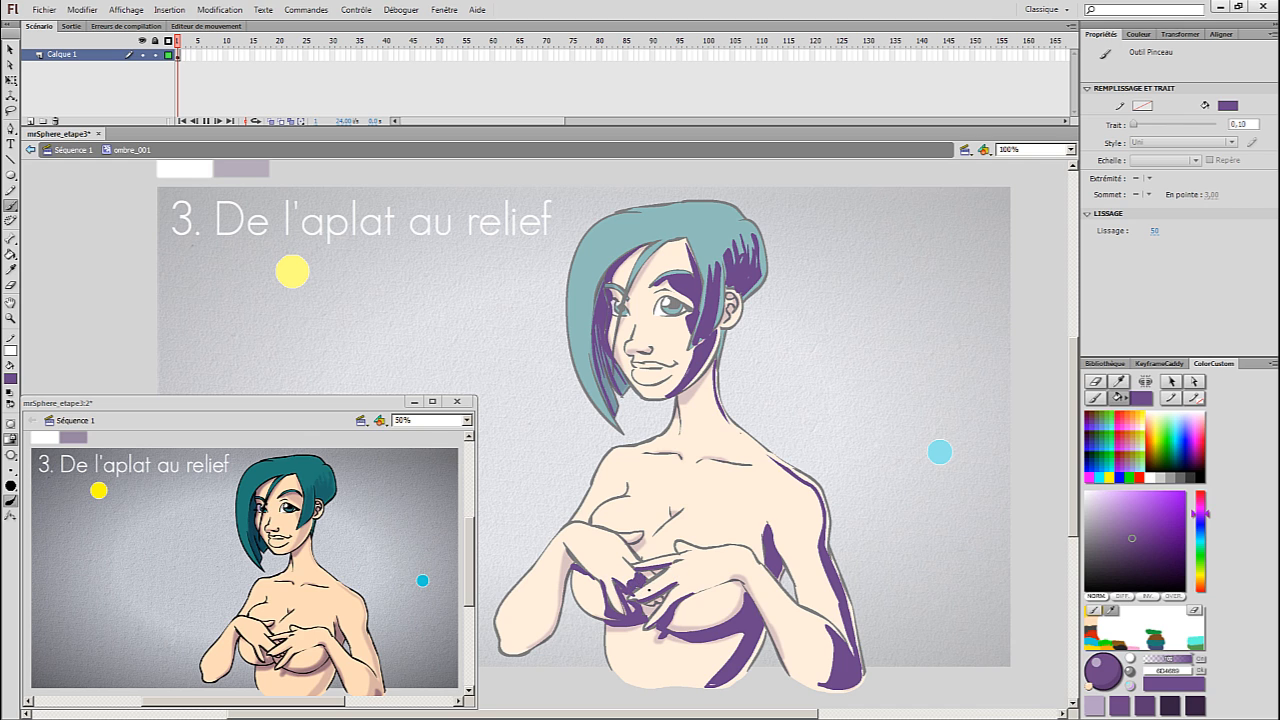
{"action": "left_click_drag", "start_coordinate": [644, 597], "coordinate": [648, 607]}
{"action": "left_click_drag", "start_coordinate": [637, 593], "coordinate": [623, 582]}
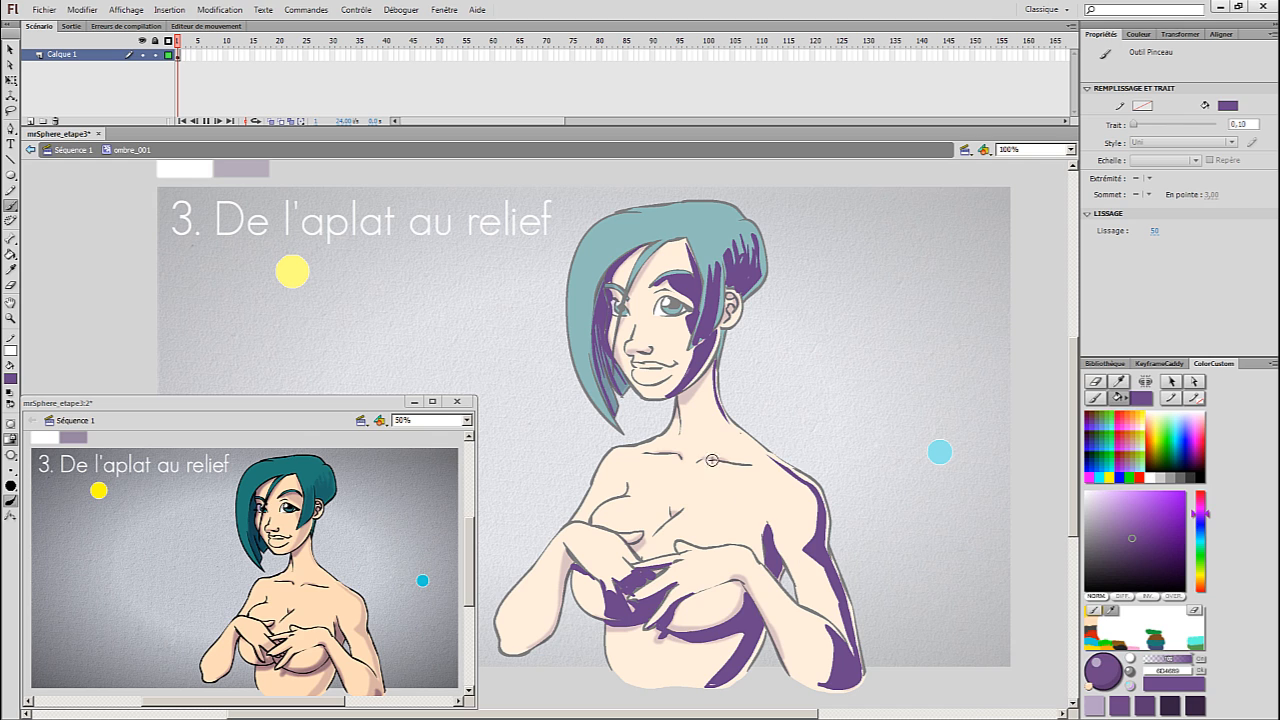
- Brush small pointed shadows on the upper chest, in the cleavage and above the armpit
{"action": "left_click_drag", "start_coordinate": [619, 480], "coordinate": [624, 489]}
{"action": "left_click_drag", "start_coordinate": [622, 486], "coordinate": [617, 495]}
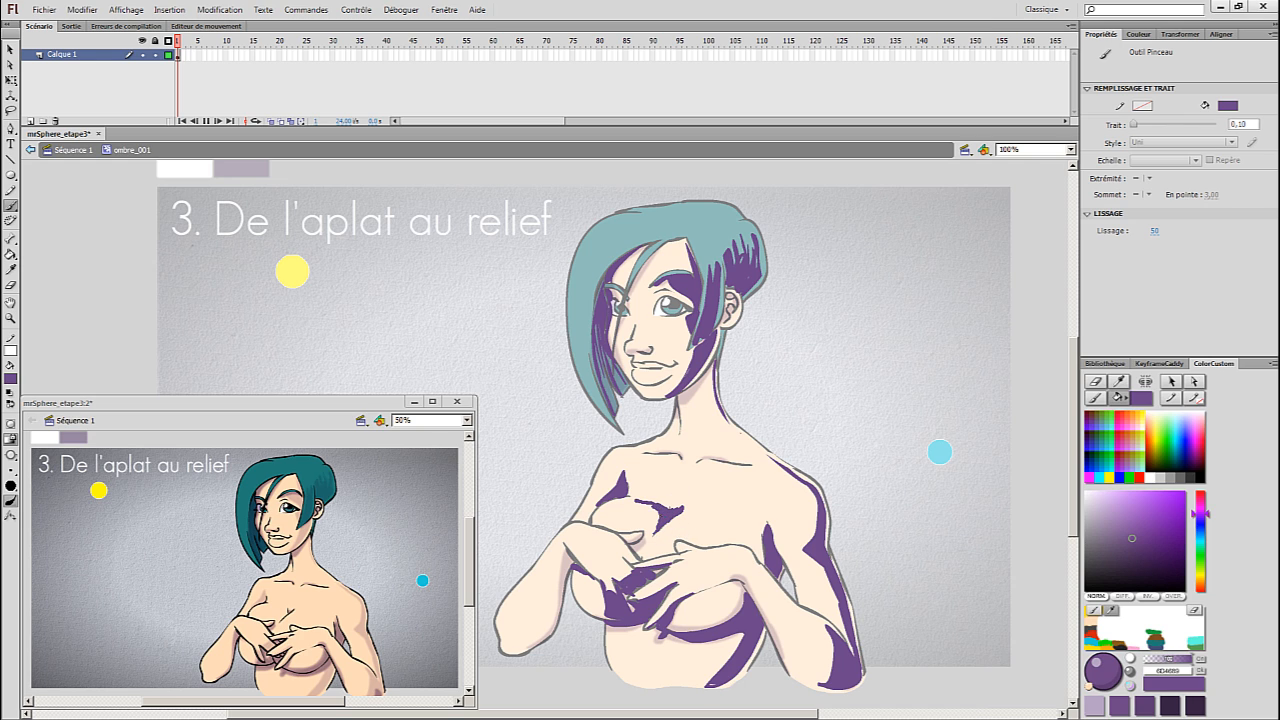
{"action": "left_click_drag", "start_coordinate": [674, 511], "coordinate": [678, 527]}
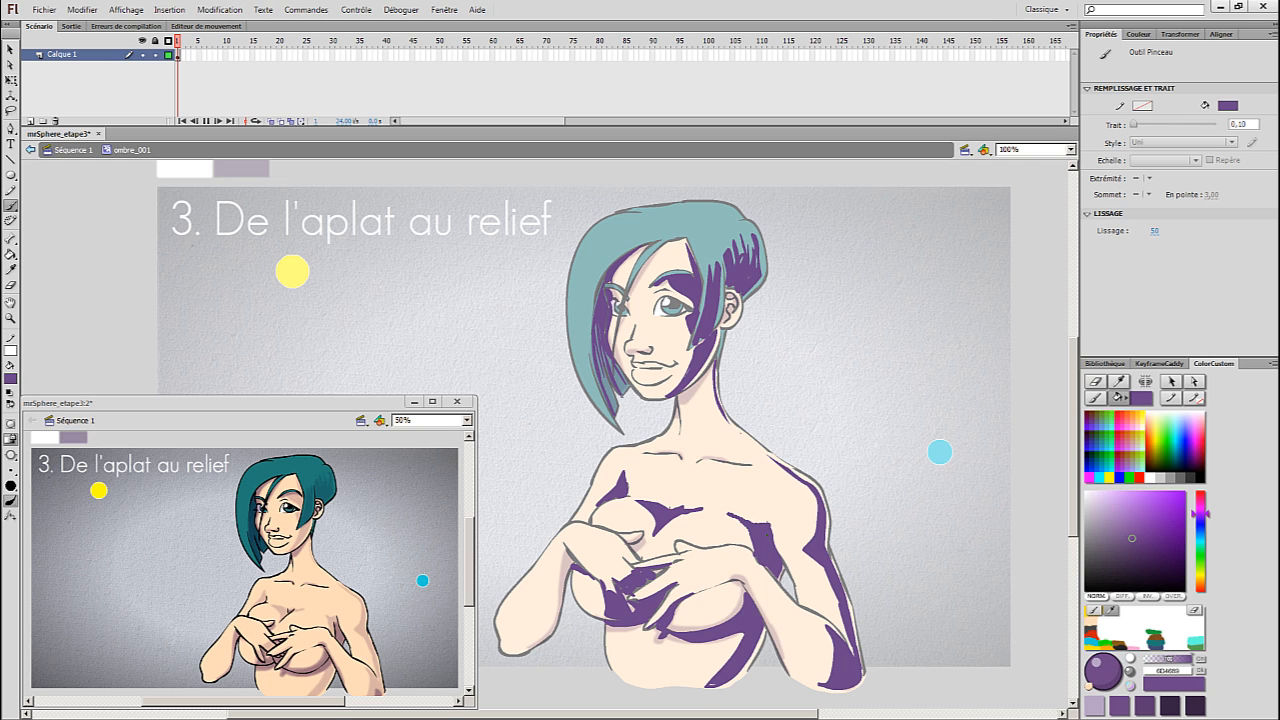
- With the layer shown as outlines, erase the excess shadow under the chest beside the forearm and leave the clip
{"action": "right_click", "coordinate": [787, 494]}
{"action": "left_click", "coordinate": [787, 494]}
{"action": "right_click", "coordinate": [806, 617]}
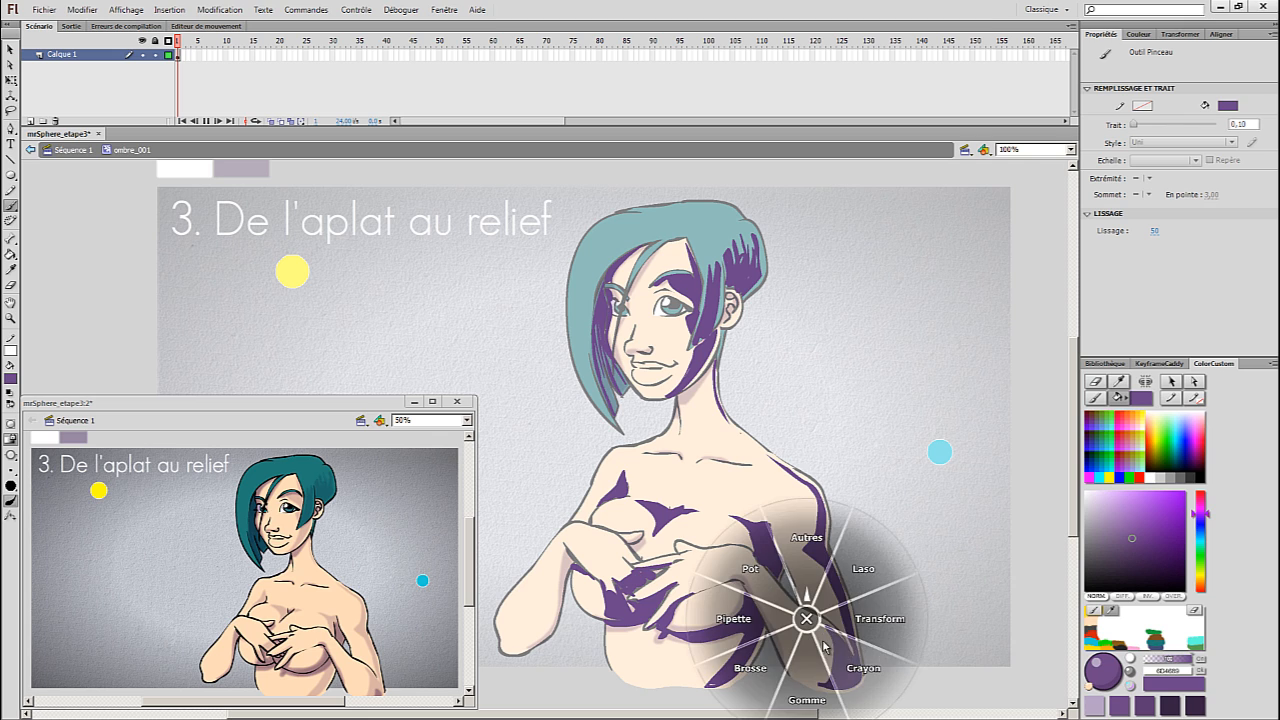
{"action": "left_click", "coordinate": [806, 695]}
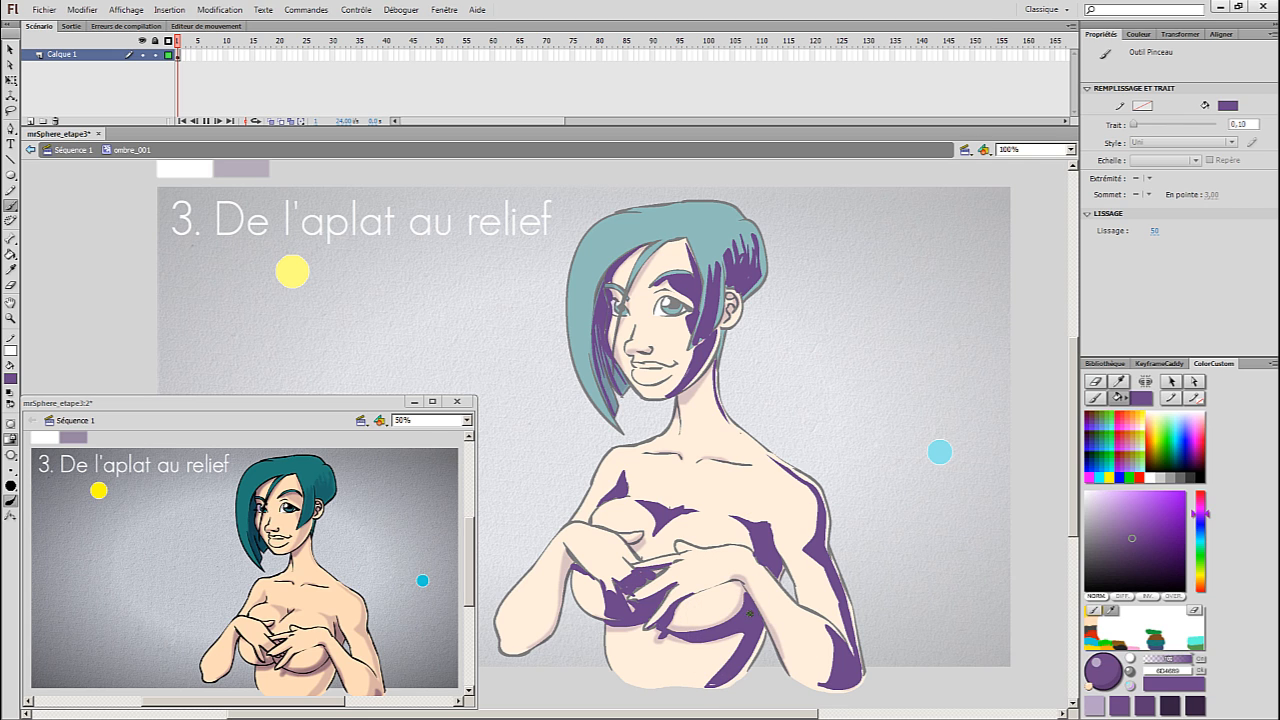
{"action": "left_click", "coordinate": [169, 55]}
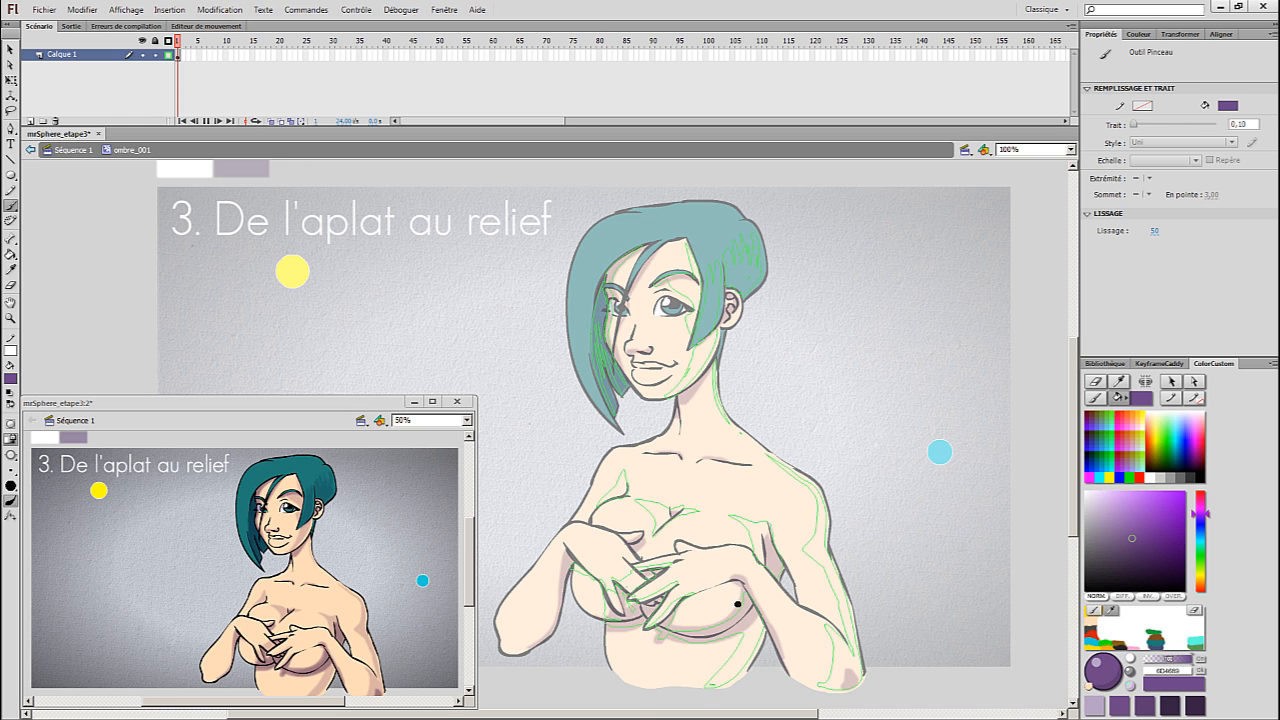
{"action": "left_click_drag", "start_coordinate": [746, 613], "coordinate": [752, 602]}
{"action": "right_click", "coordinate": [750, 599]}
{"action": "left_click", "coordinate": [750, 600]}
{"action": "double_click", "coordinate": [852, 566]}
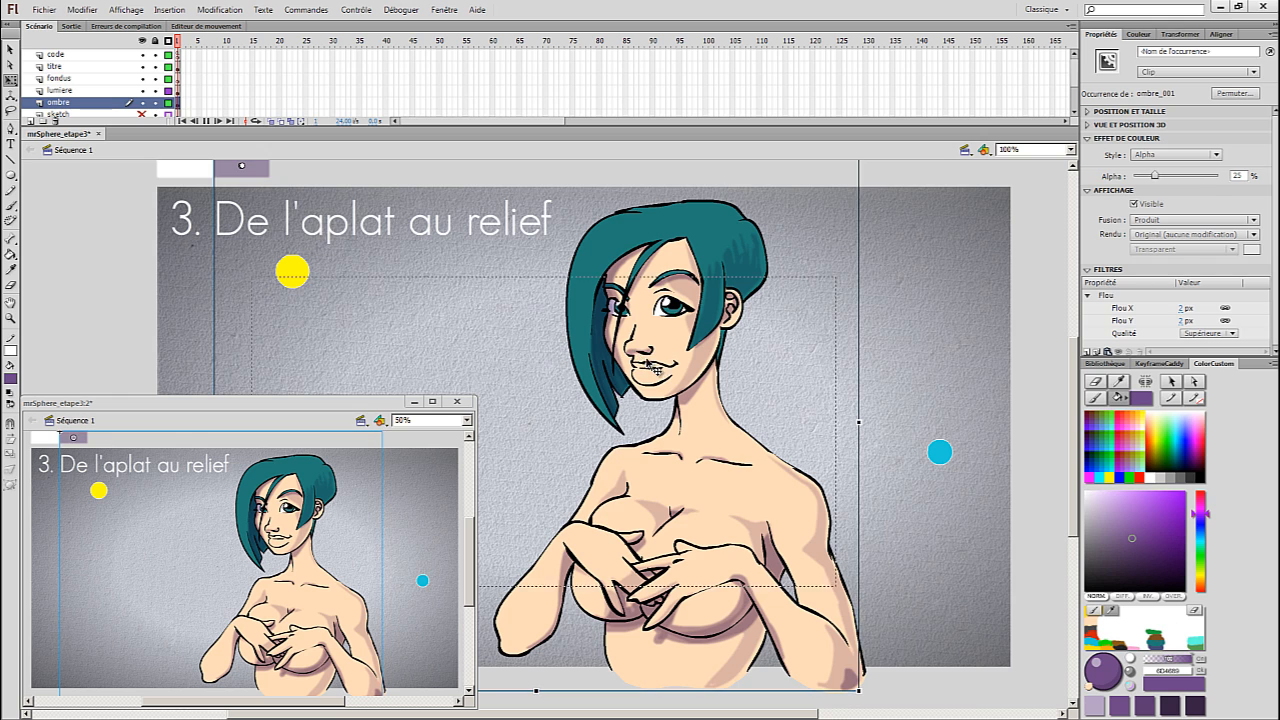
- Reshape the shadow under the nose inside the ombre001 clip and return to the main scene
{"action": "double_click", "coordinate": [660, 381]}
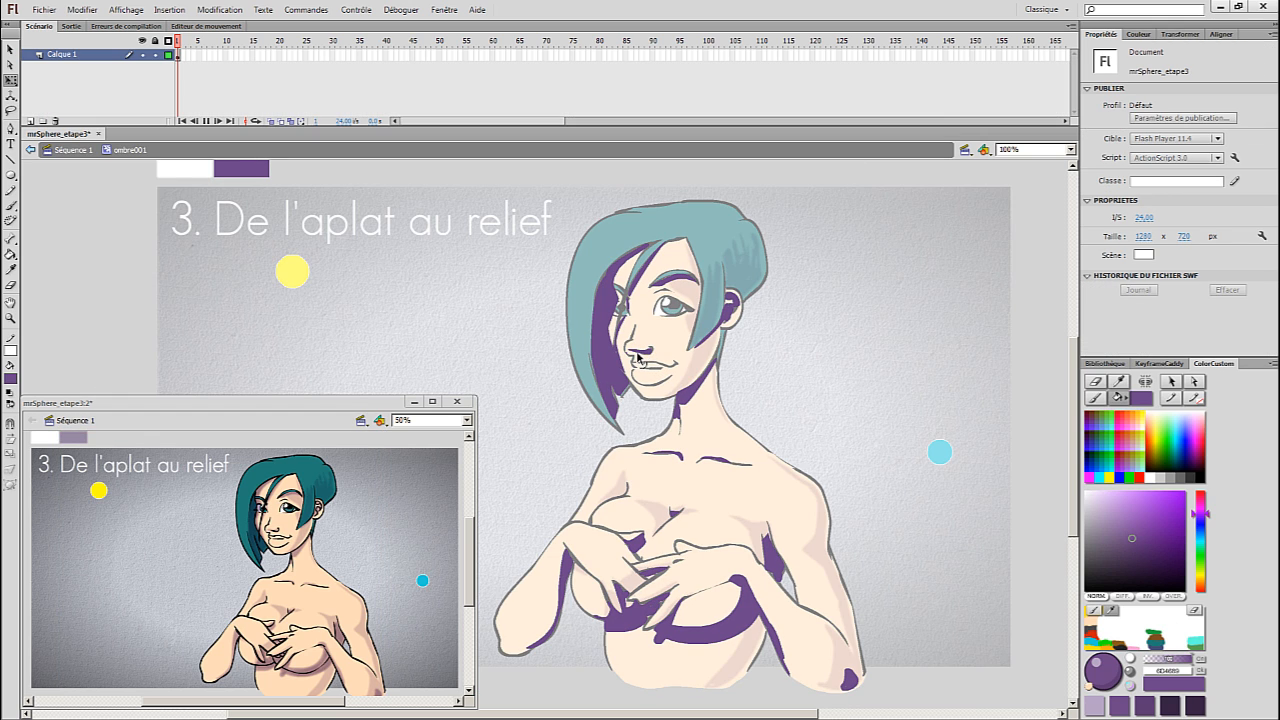
{"action": "left_click_drag", "start_coordinate": [635, 352], "coordinate": [642, 356]}
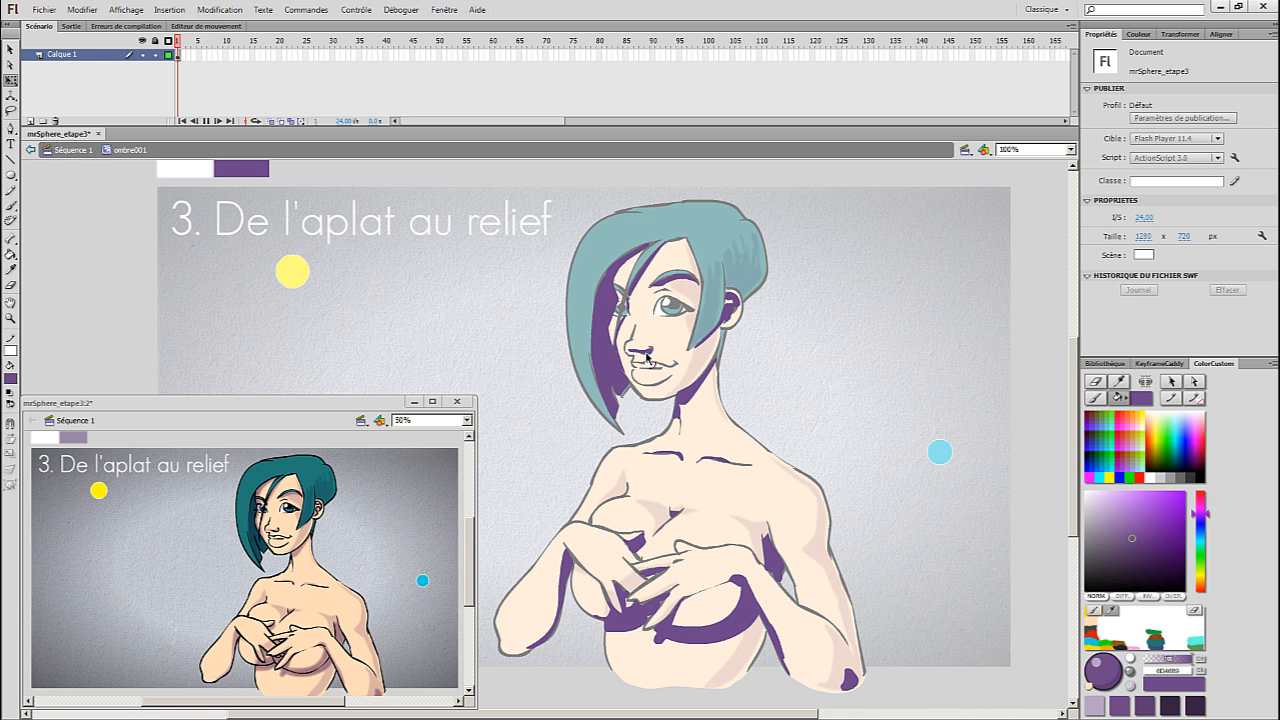
{"action": "double_click", "coordinate": [743, 397]}
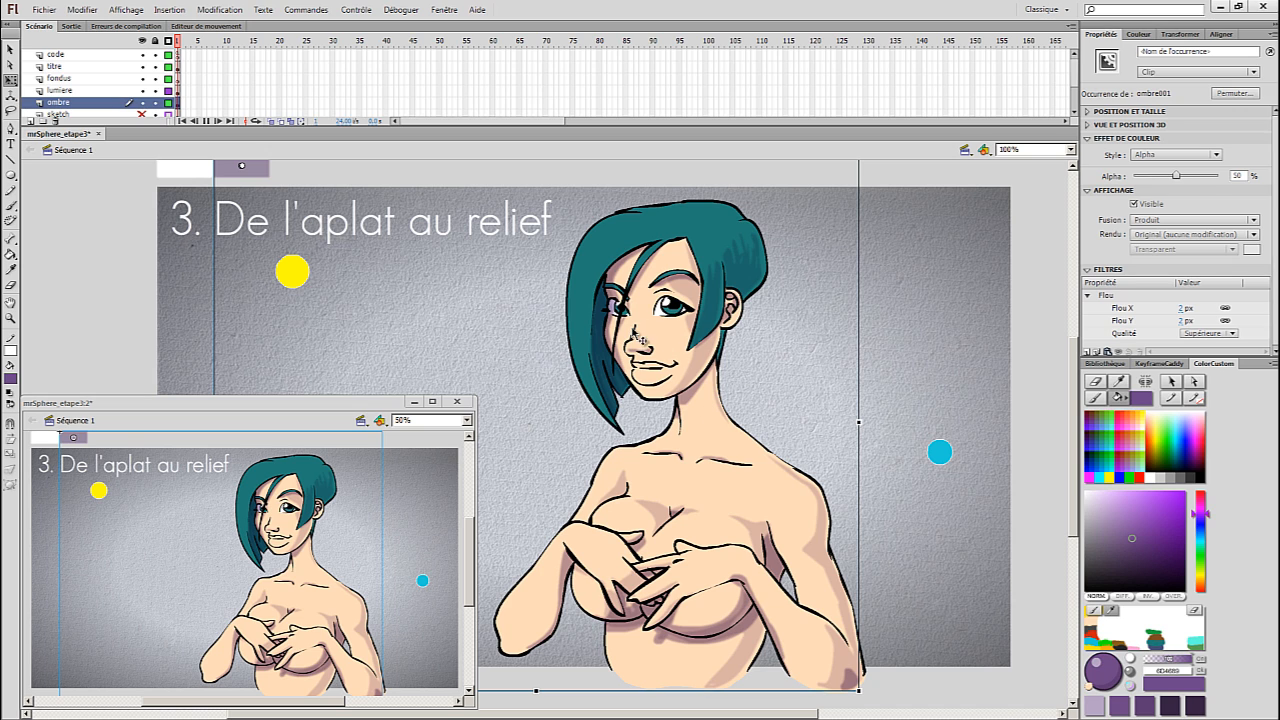
- Reopen the ombre_001 clip from the upper purple swatch and turn off its layer's outline display
{"action": "scroll", "coordinate": [245, 188], "scroll_direction": "up", "scroll_amount": 2}
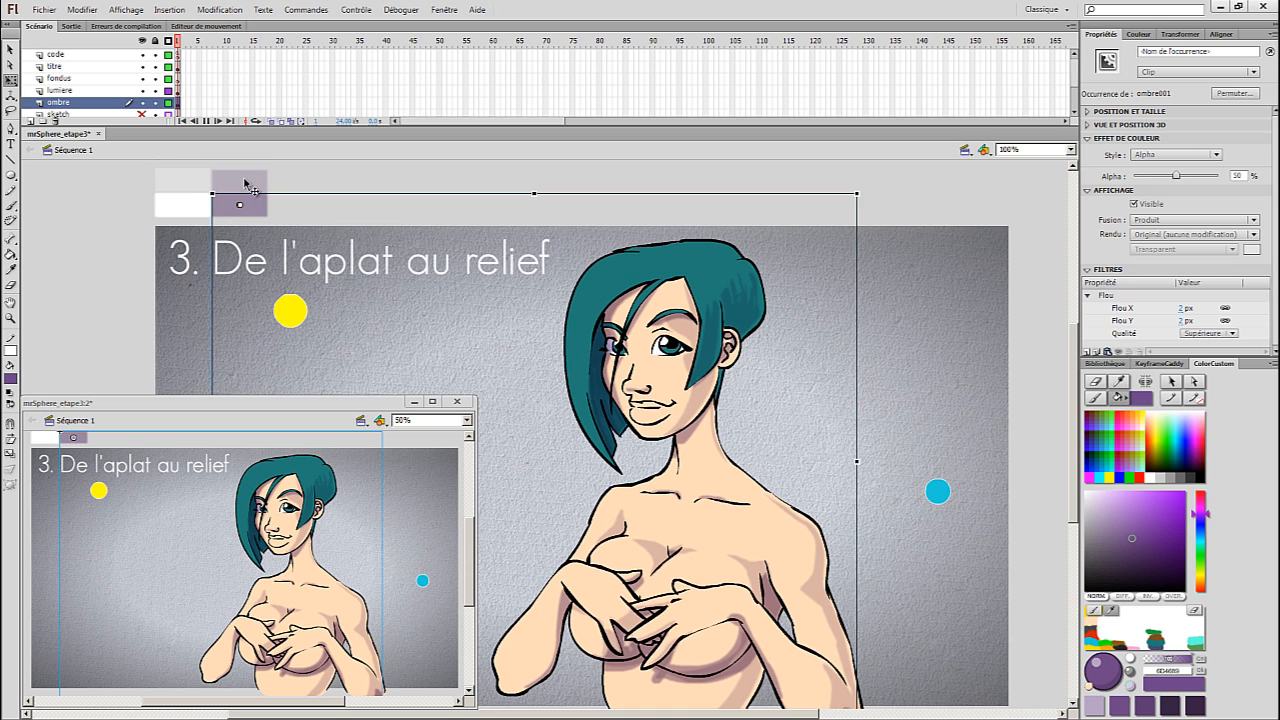
{"action": "left_click", "coordinate": [251, 184]}
{"action": "double_click", "coordinate": [261, 185]}
{"action": "double_click", "coordinate": [744, 400]}
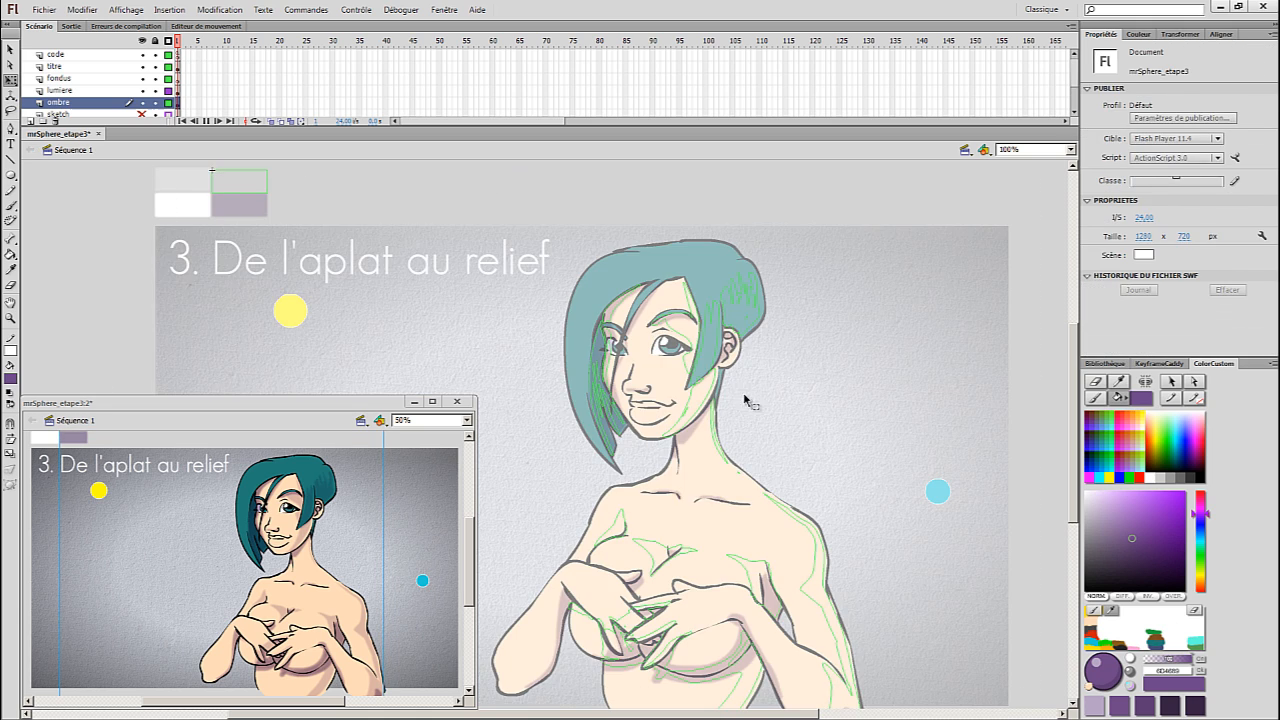
{"action": "double_click", "coordinate": [262, 186]}
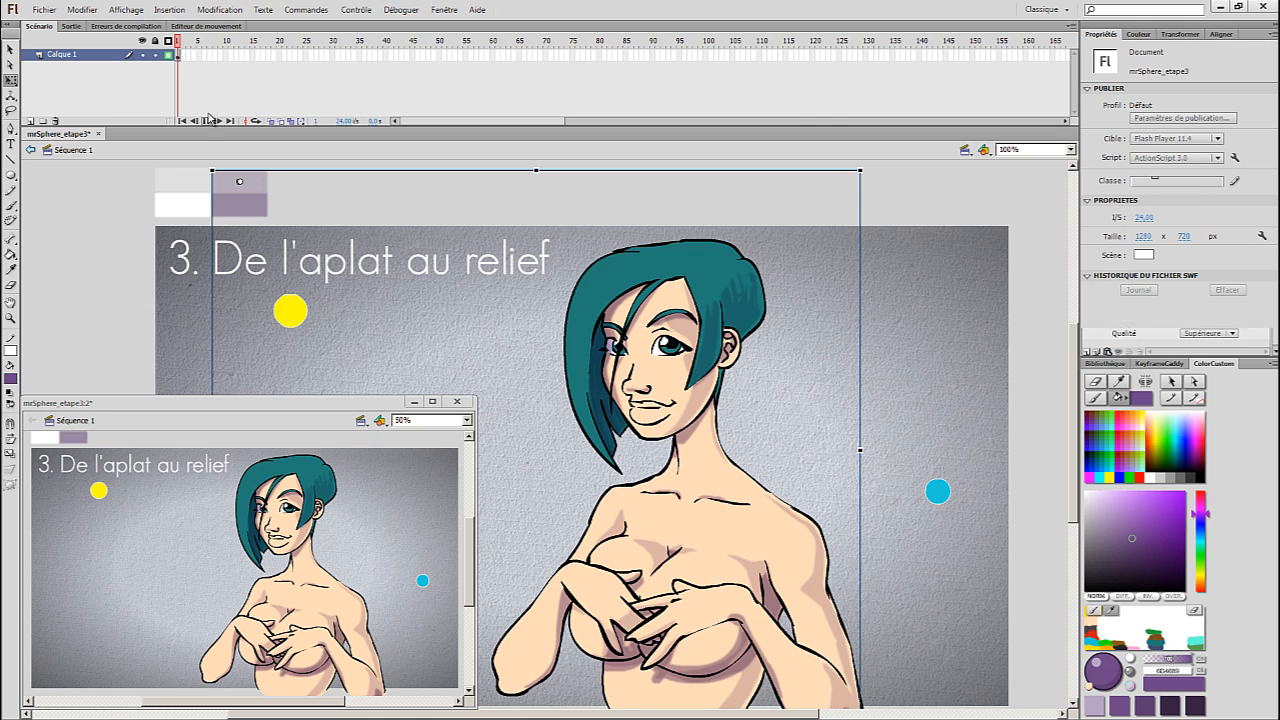
{"action": "left_click", "coordinate": [168, 55]}
- Brush second-layer shadows down the side of the nose and around the lips, and leave the ombre_001 clip
{"action": "right_click", "coordinate": [769, 414]}
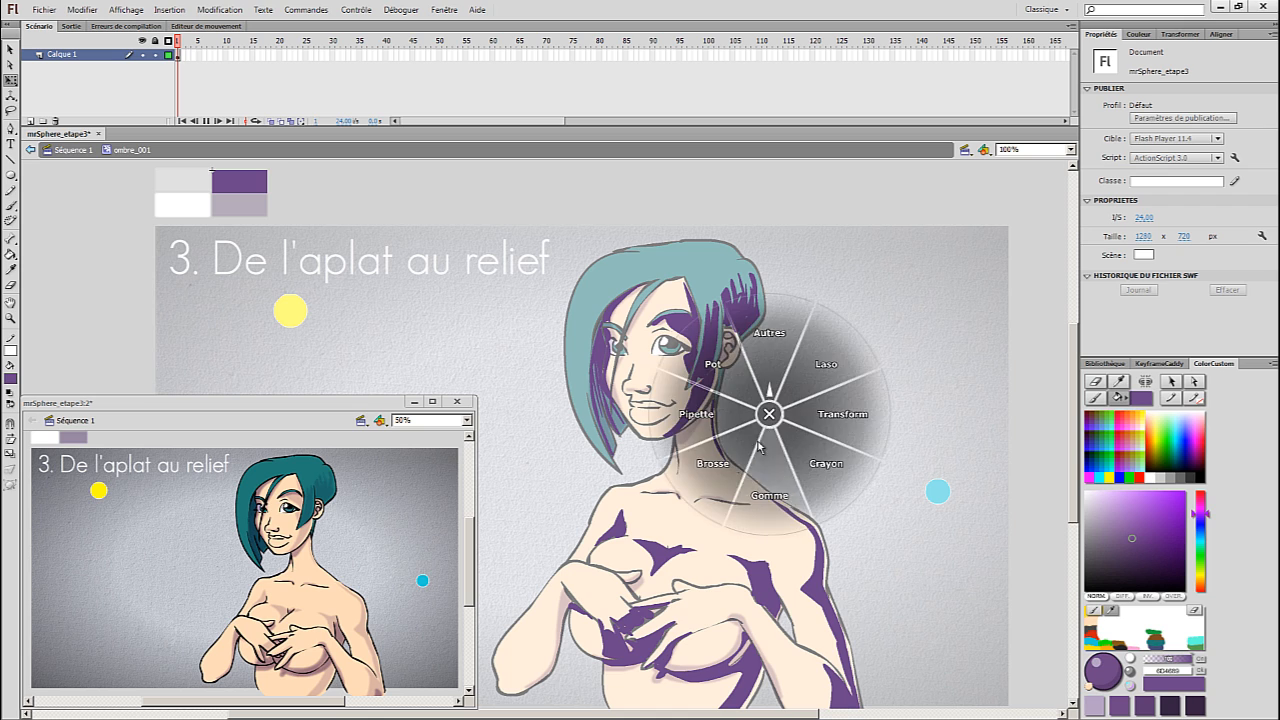
{"action": "left_click", "coordinate": [759, 447]}
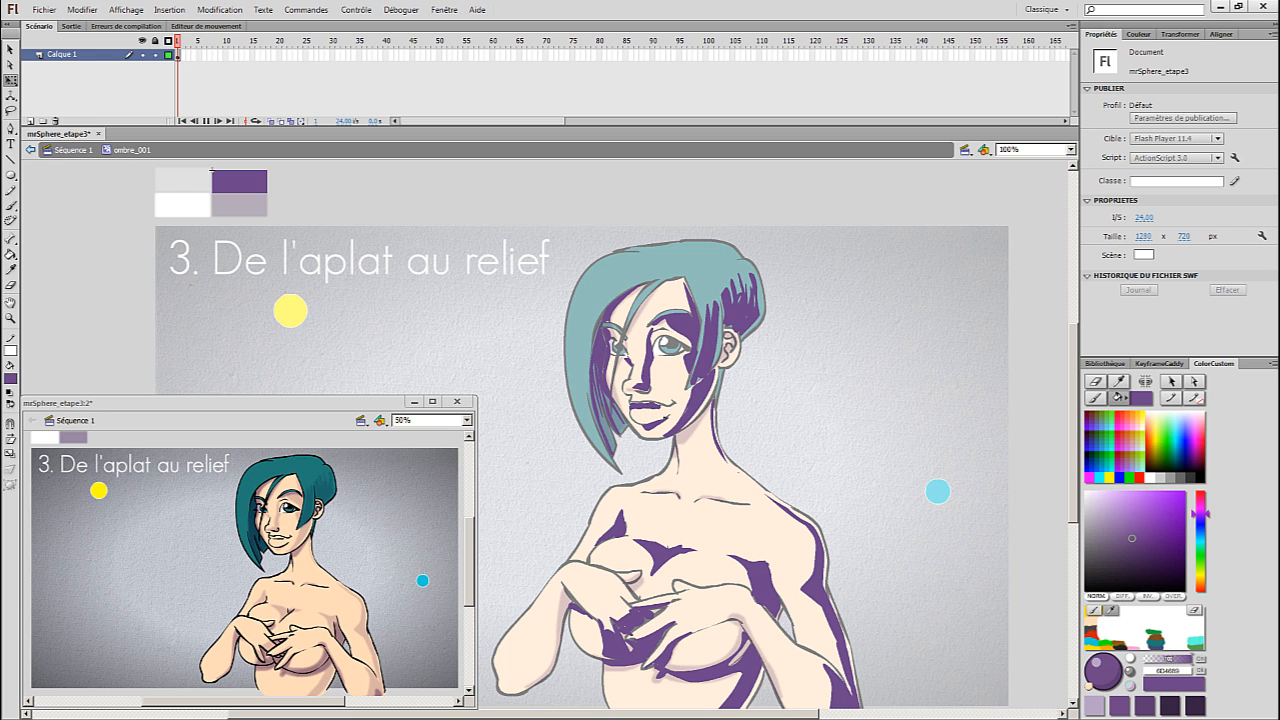
{"action": "left_click_drag", "start_coordinate": [652, 406], "coordinate": [668, 406]}
{"action": "right_click", "coordinate": [724, 429]}
{"action": "left_click", "coordinate": [764, 438]}
{"action": "double_click", "coordinate": [746, 421]}
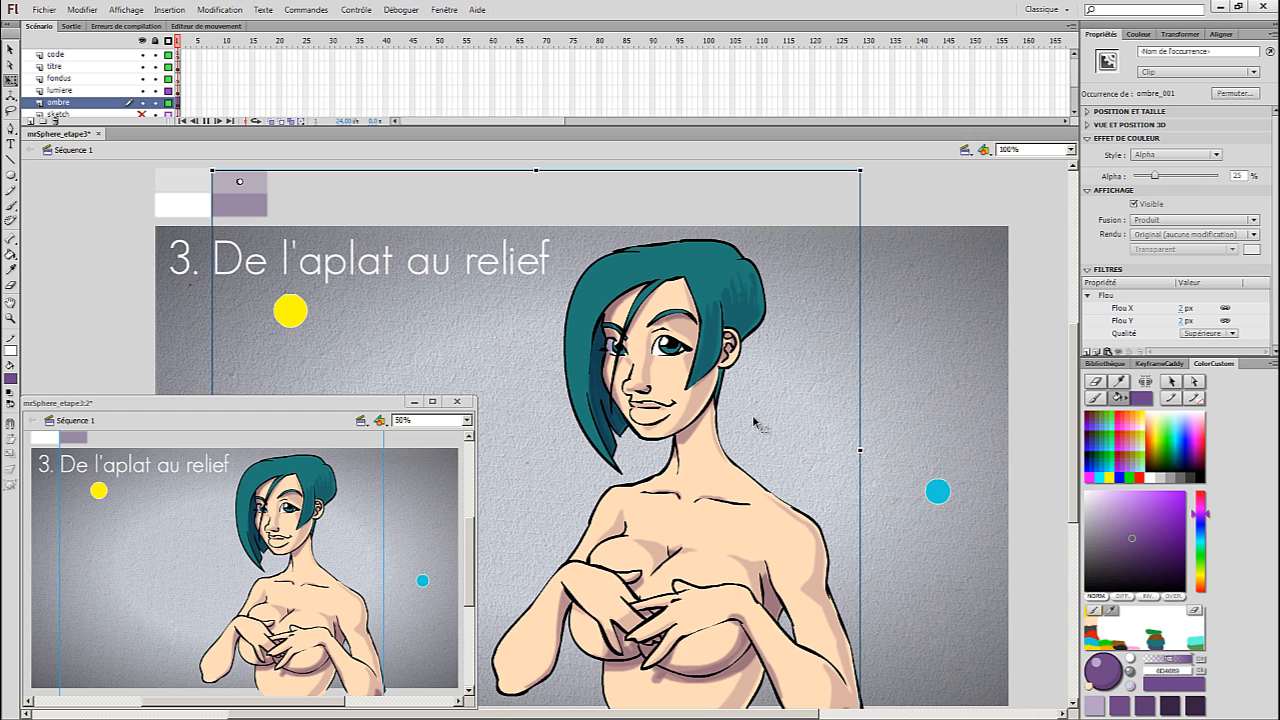
- Shade the underside of the bent forearm in the ombre001 clip, erasing the excess beyond its outline, and return to the main scene
{"action": "left_click_drag", "start_coordinate": [812, 500], "coordinate": [829, 470]}
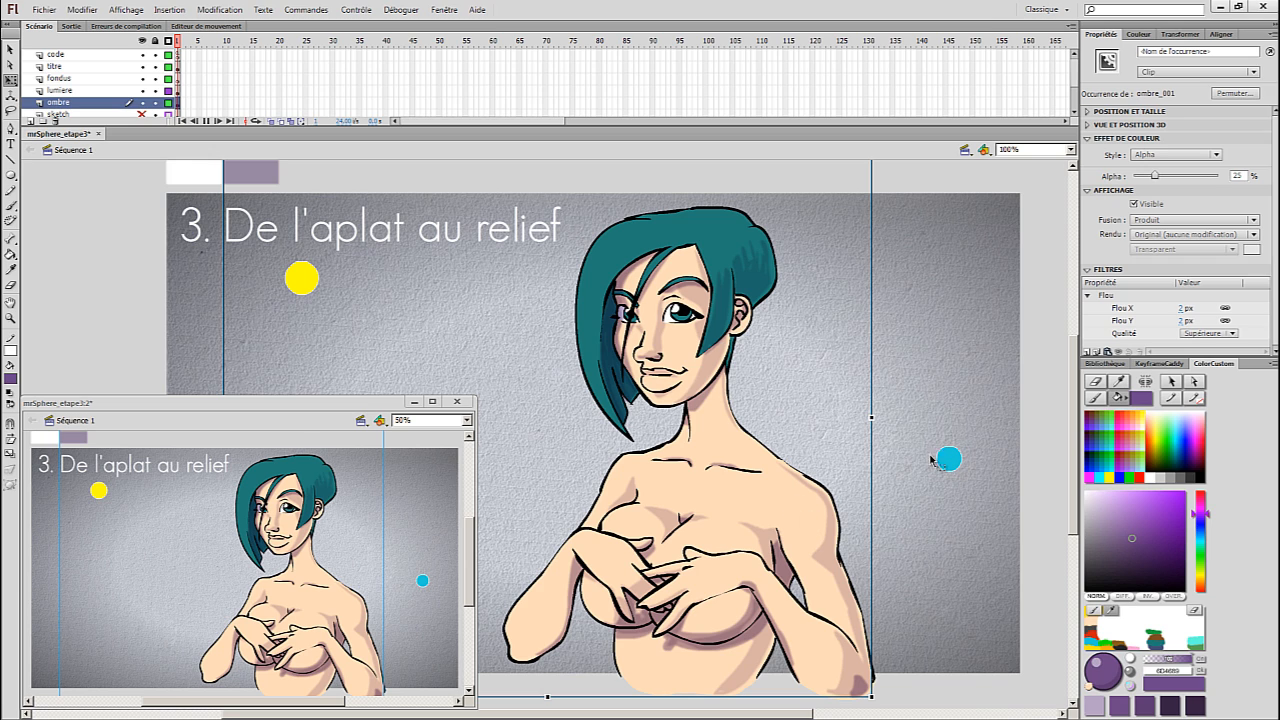
{"action": "double_click", "coordinate": [571, 603]}
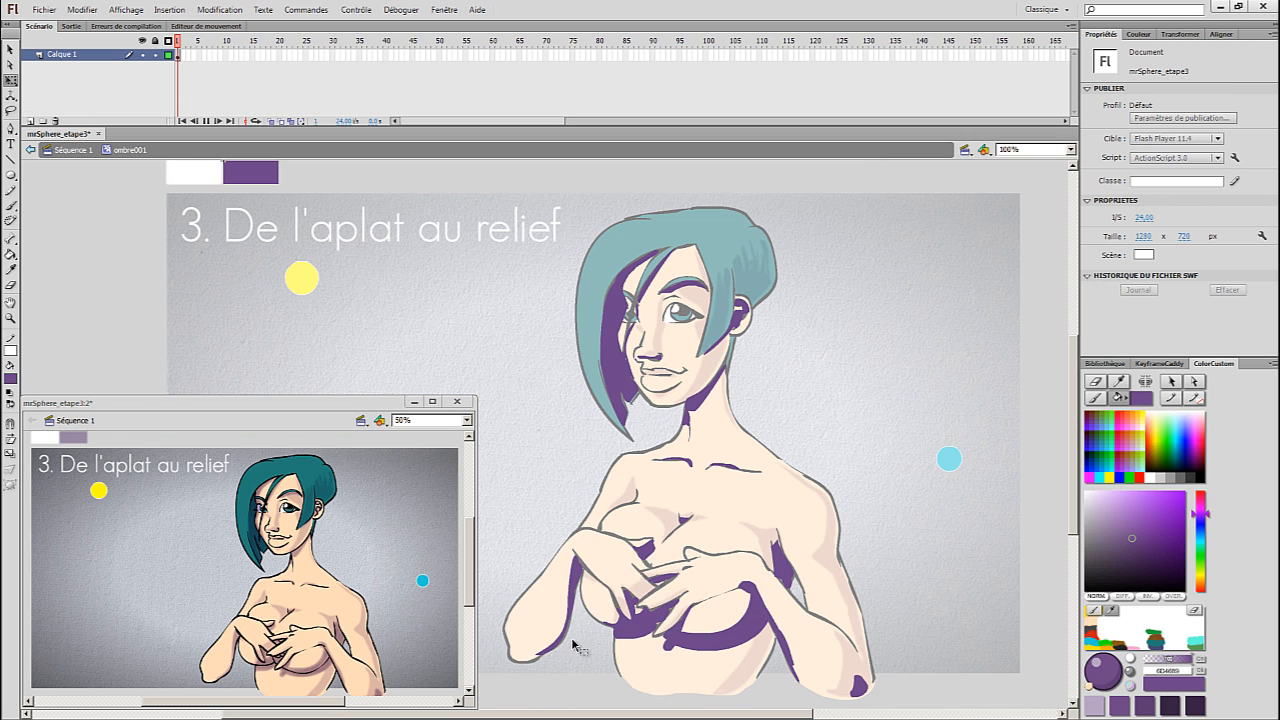
{"action": "right_click", "coordinate": [574, 634]}
{"action": "left_click", "coordinate": [577, 688]}
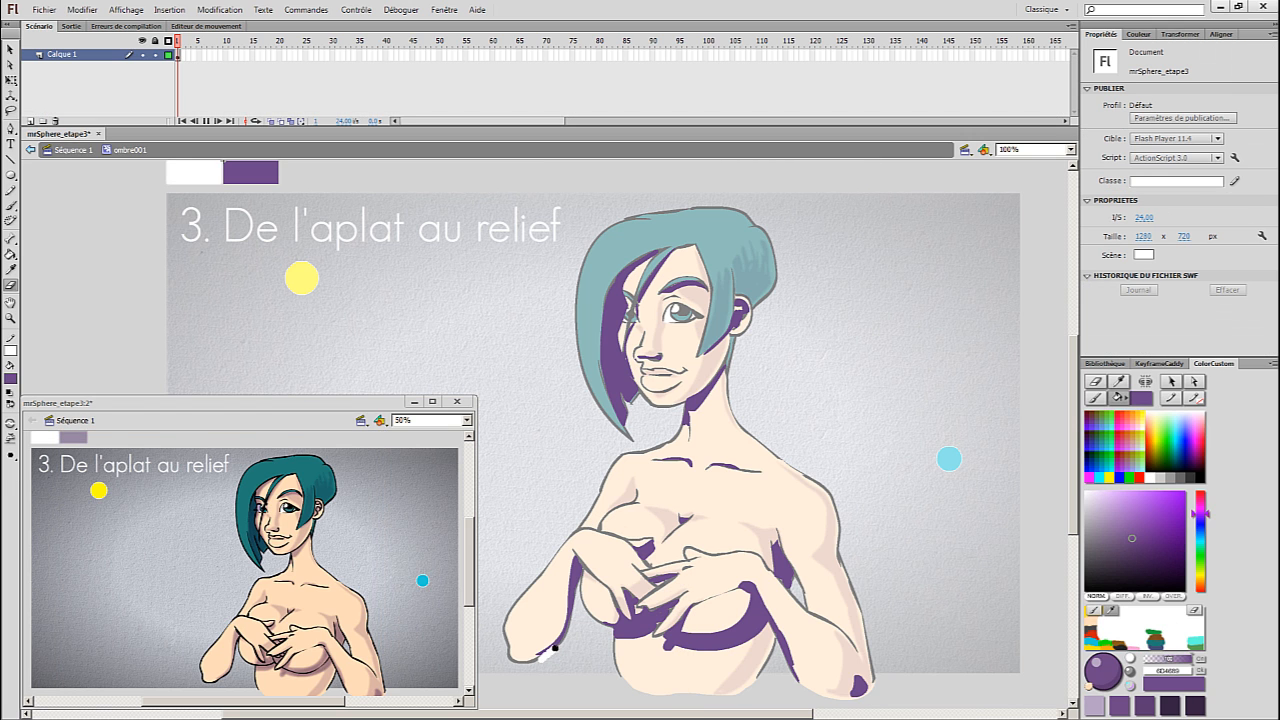
{"action": "left_click_drag", "start_coordinate": [576, 588], "coordinate": [579, 590]}
{"action": "right_click", "coordinate": [770, 549]}
{"action": "left_click", "coordinate": [830, 560]}
{"action": "double_click", "coordinate": [872, 556]}
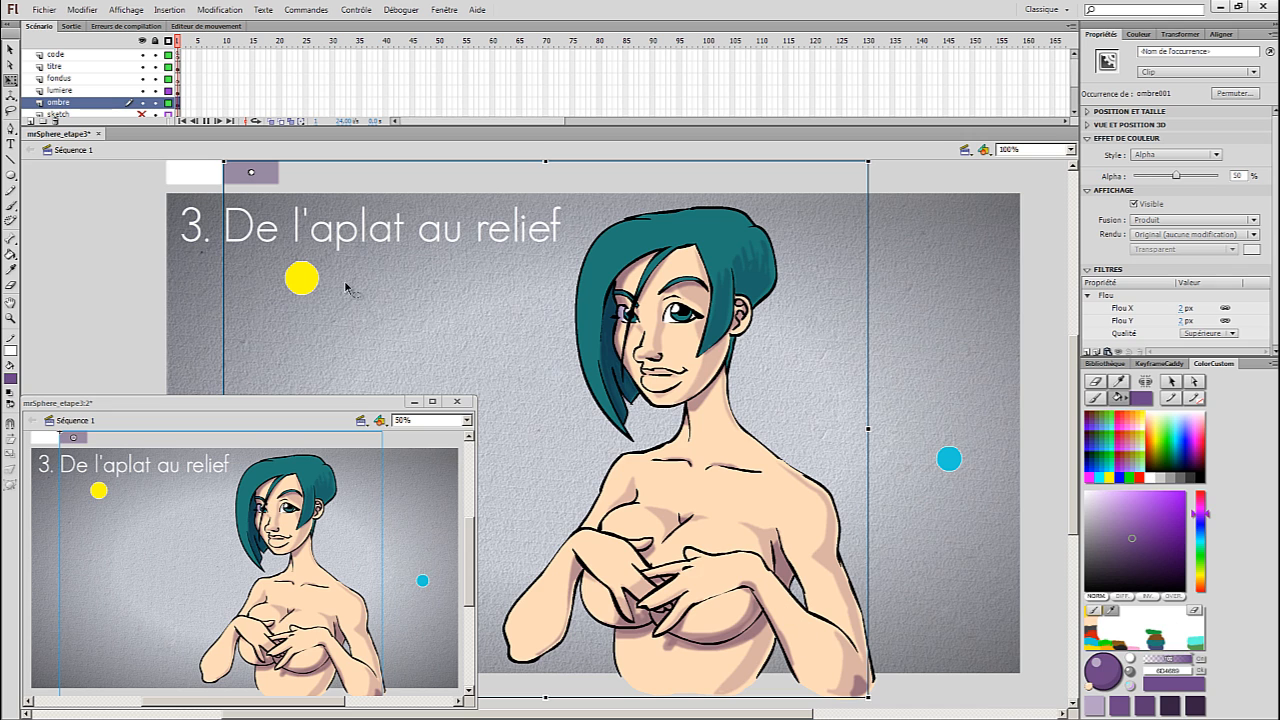
- Open the ombre_001 clip and outline a second-layer shadow along the forearm on the blue circle's side, down to the elbow
{"action": "double_click", "coordinate": [860, 672]}
{"action": "right_click", "coordinate": [818, 614]}
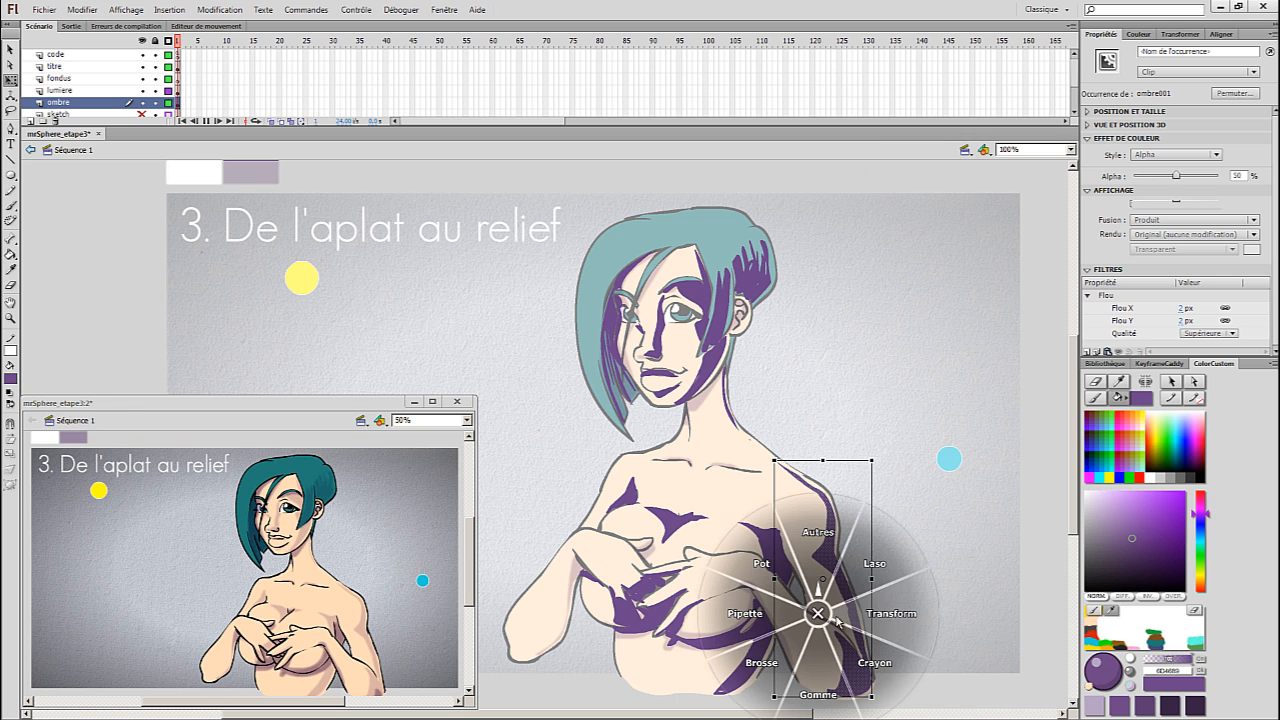
{"action": "left_click", "coordinate": [862, 613]}
{"action": "left_click", "coordinate": [906, 628]}
{"action": "right_click", "coordinate": [906, 628]}
{"action": "left_click", "coordinate": [858, 660]}
{"action": "right_click", "coordinate": [855, 652]}
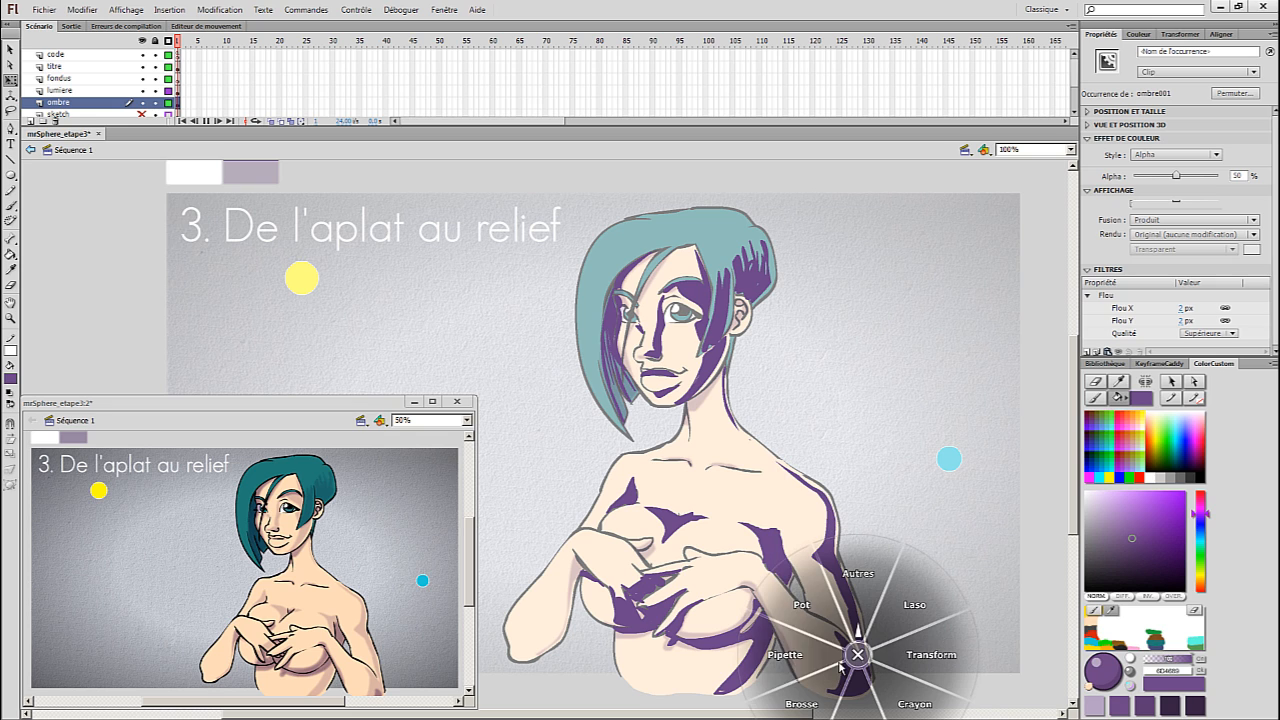
{"action": "left_click", "coordinate": [765, 575]}
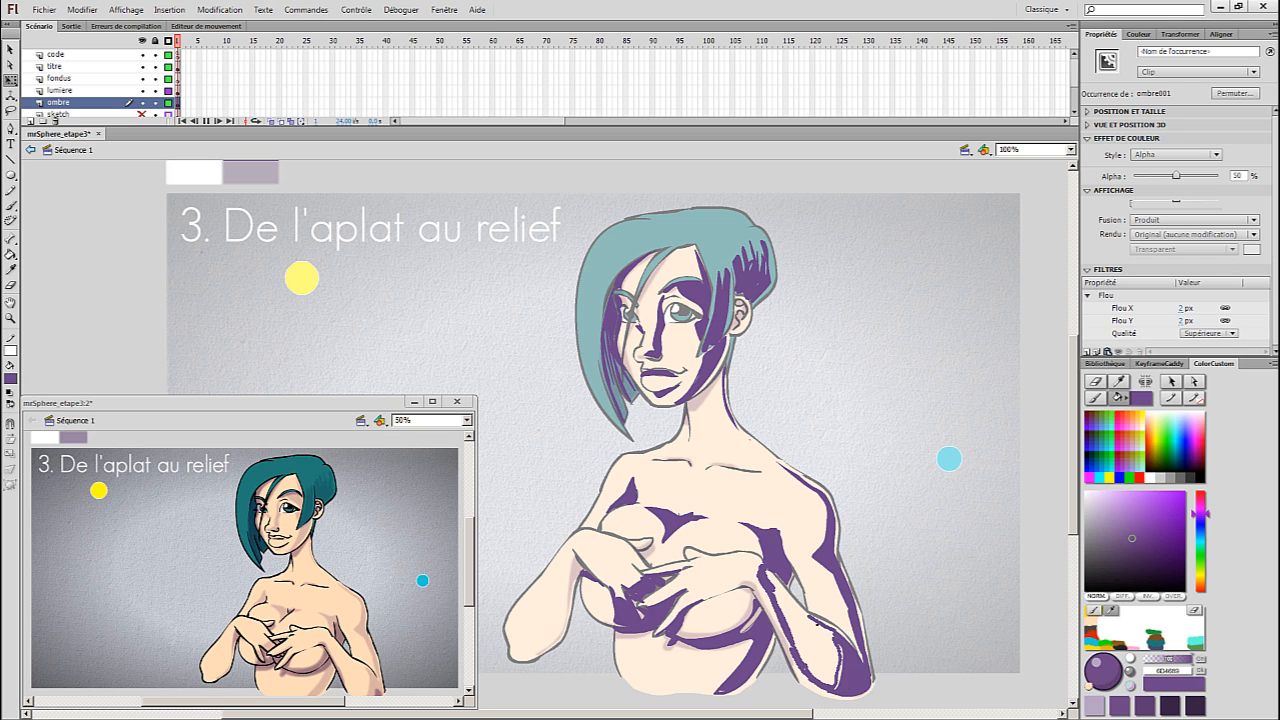
- Complete the forearm shadow outline, fill it with purple, touch up its lower end, and return to the main scene with nothing selected
{"action": "left_click_drag", "start_coordinate": [790, 590], "coordinate": [838, 632]}
{"action": "right_click", "coordinate": [836, 624]}
{"action": "left_click", "coordinate": [803, 596]}
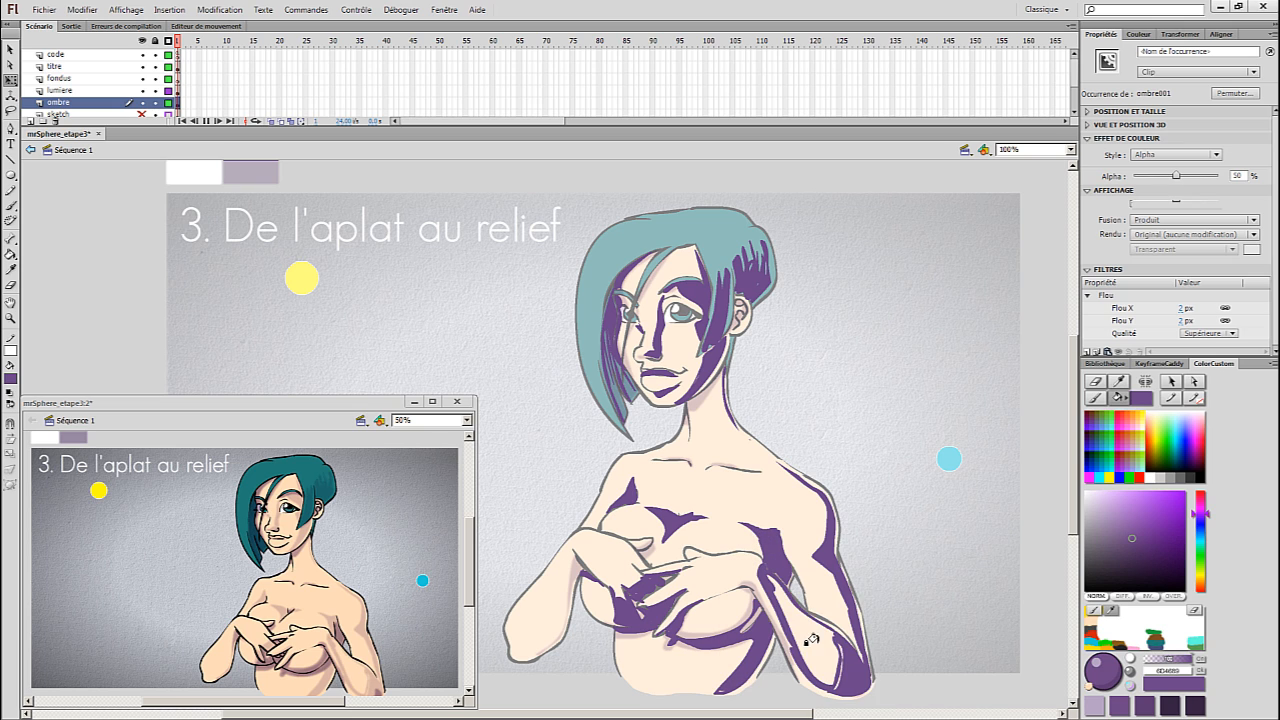
{"action": "left_click", "coordinate": [814, 637]}
{"action": "right_click", "coordinate": [851, 665]}
{"action": "left_click", "coordinate": [820, 698]}
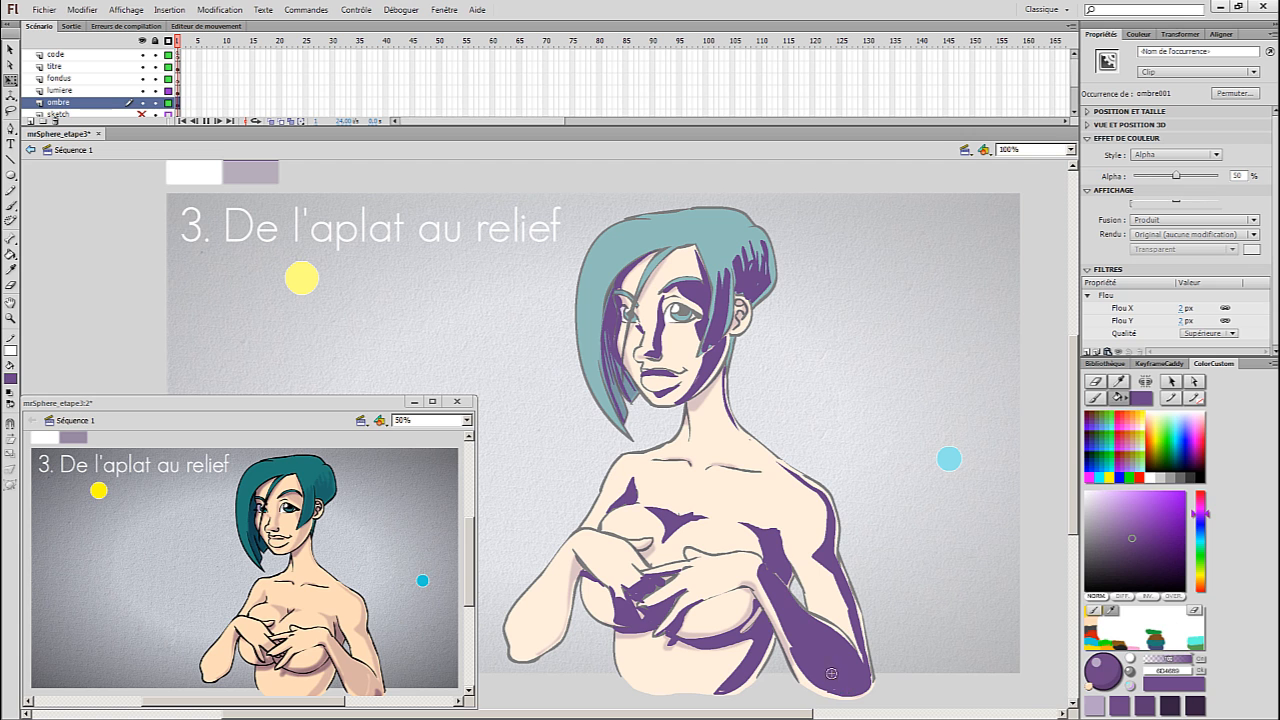
{"action": "right_click", "coordinate": [898, 635]}
{"action": "left_click", "coordinate": [959, 641]}
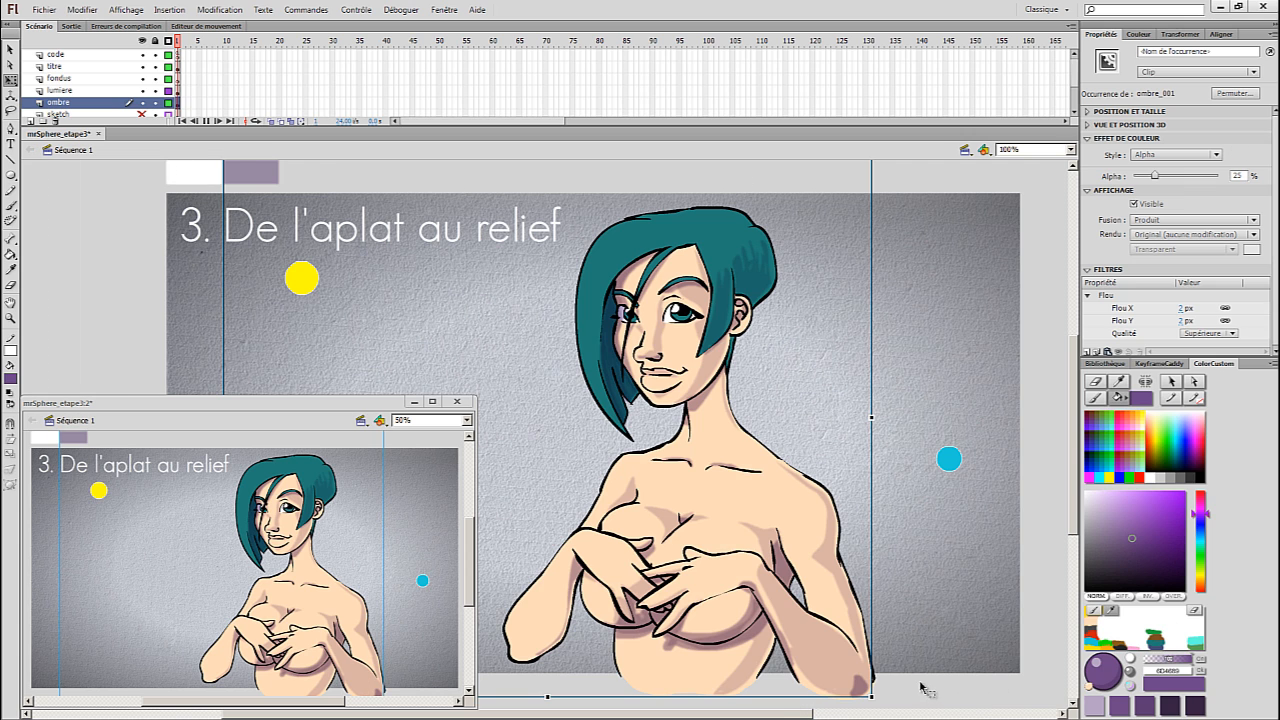
{"action": "left_click", "coordinate": [922, 688]}
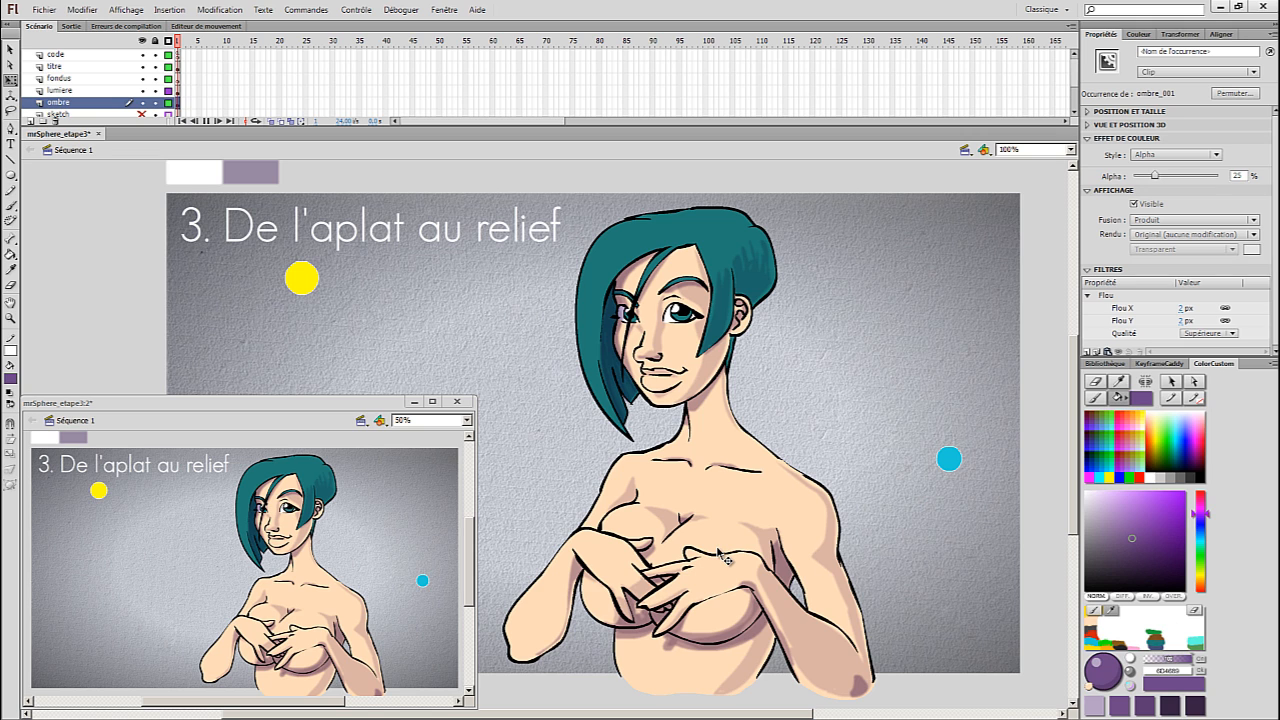
- Brush a purple shadow along the inner edge of the forearm on the yellow circle's side in the ombre001 clip, and leave the clip
{"action": "double_click", "coordinate": [577, 572]}
{"action": "right_click", "coordinate": [551, 633]}
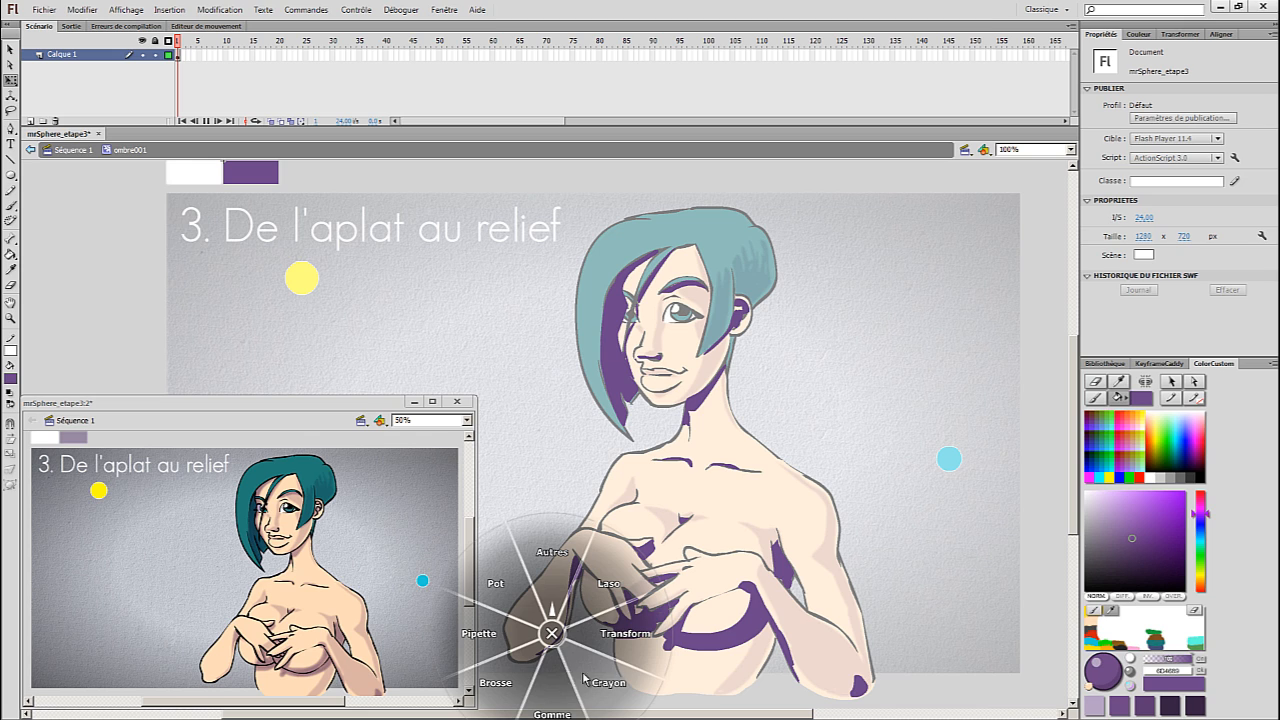
{"action": "left_click", "coordinate": [500, 680]}
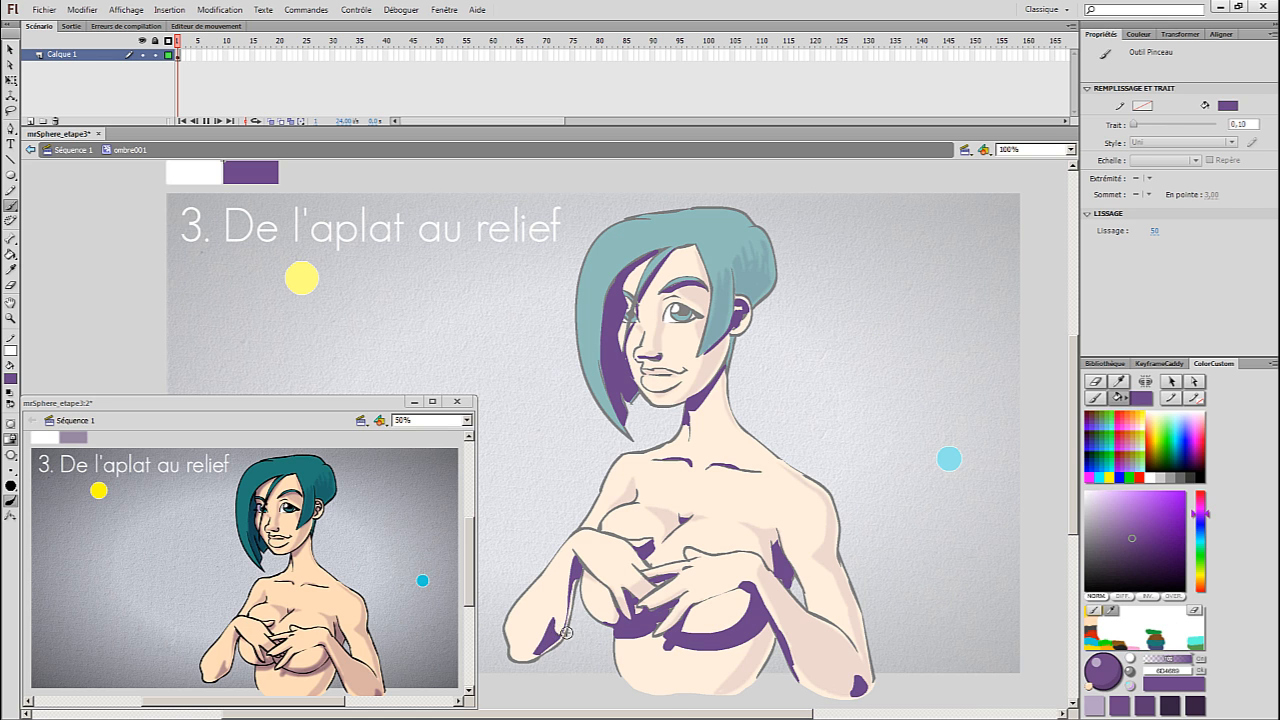
{"action": "right_click", "coordinate": [576, 645]}
{"action": "left_click", "coordinate": [612, 660]}
{"action": "double_click", "coordinate": [604, 679]}
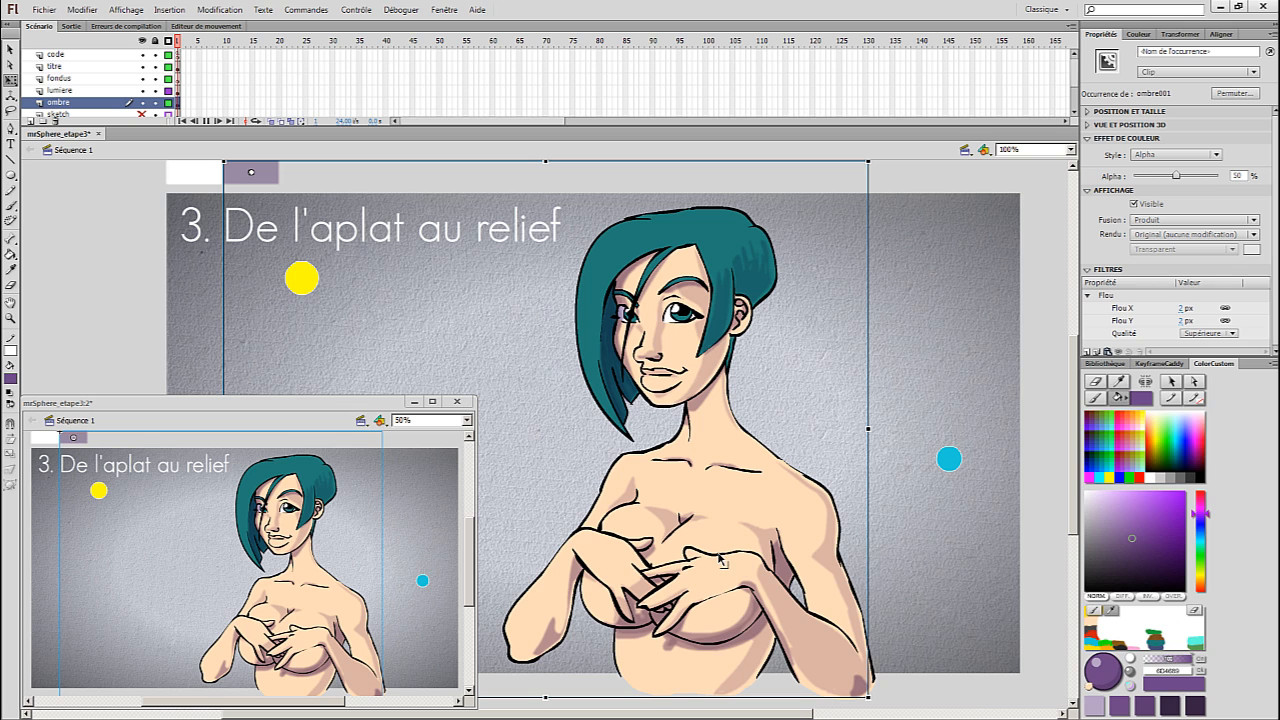
- Reopen the ombre001 clip, cut the new forearm shadow out of it, and return to the main scene
{"action": "double_click", "coordinate": [567, 639]}
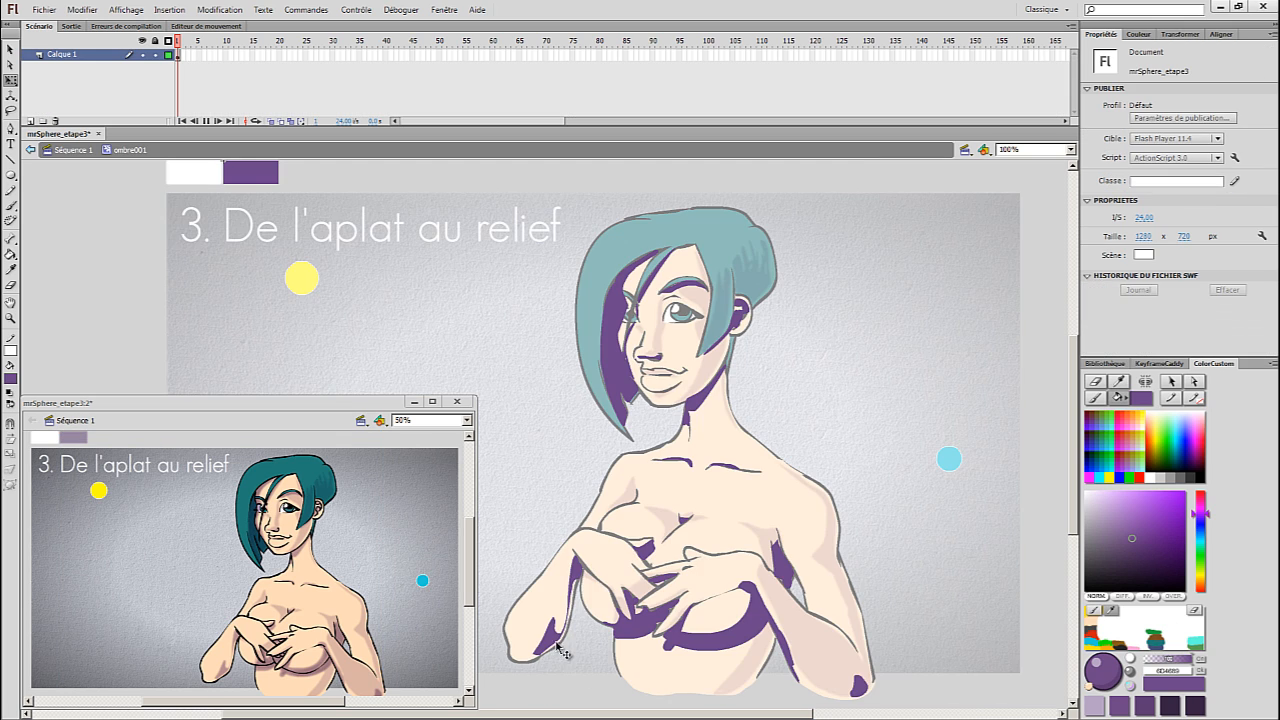
{"action": "left_click", "coordinate": [577, 586]}
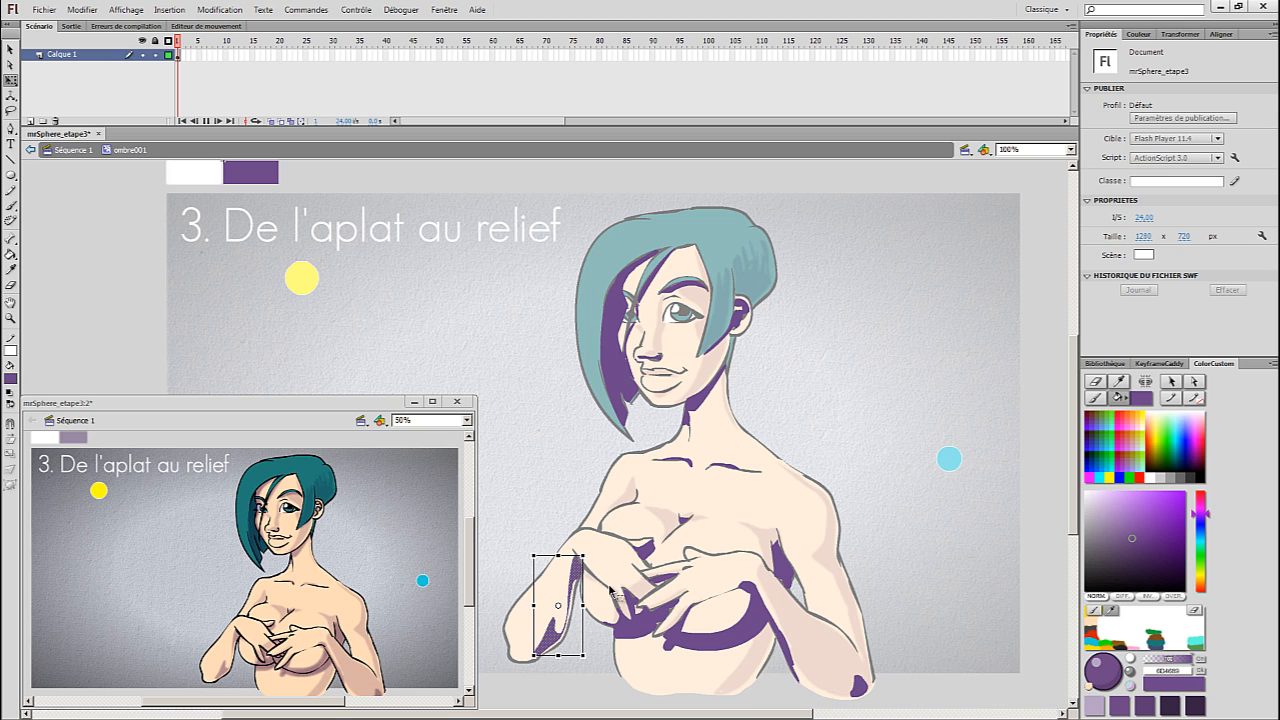
{"action": "key", "text": "Delete"}
{"action": "double_click", "coordinate": [591, 610]}
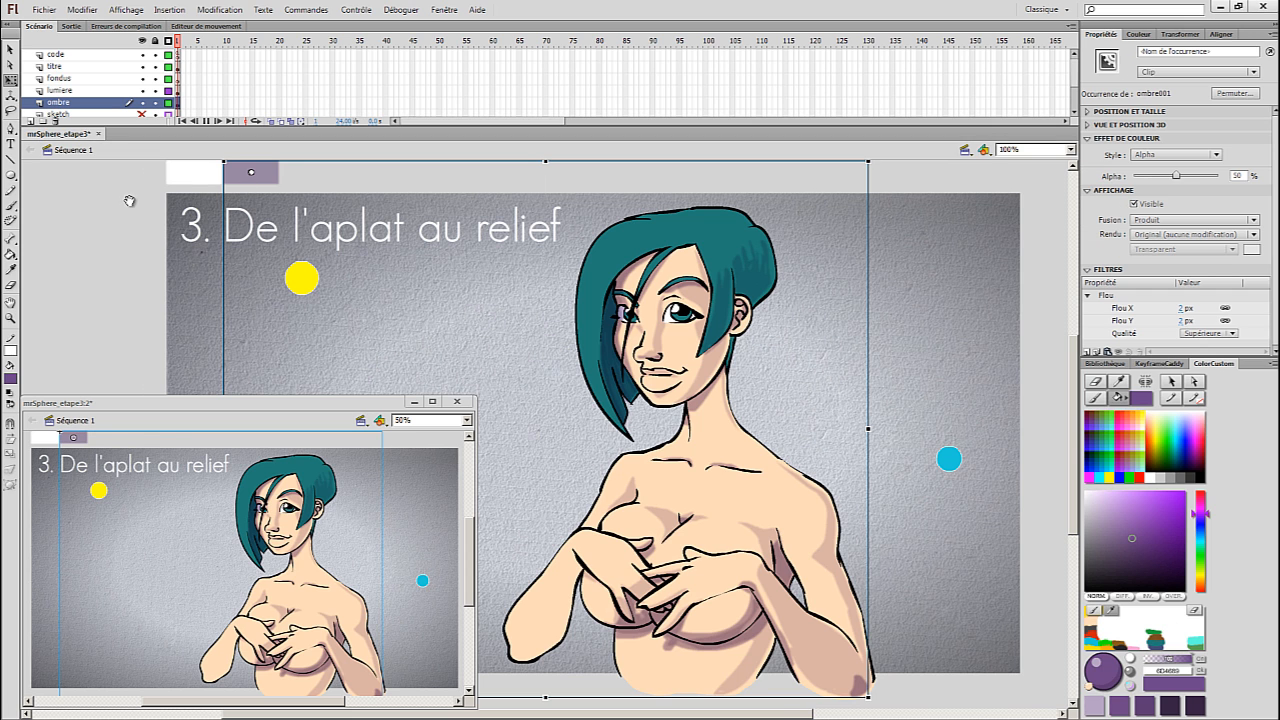
- Open the ombre_001 clip from the upper purple swatch for editing
{"action": "left_click_drag", "start_coordinate": [128, 203], "coordinate": [125, 252]}
{"action": "left_click", "coordinate": [257, 194]}
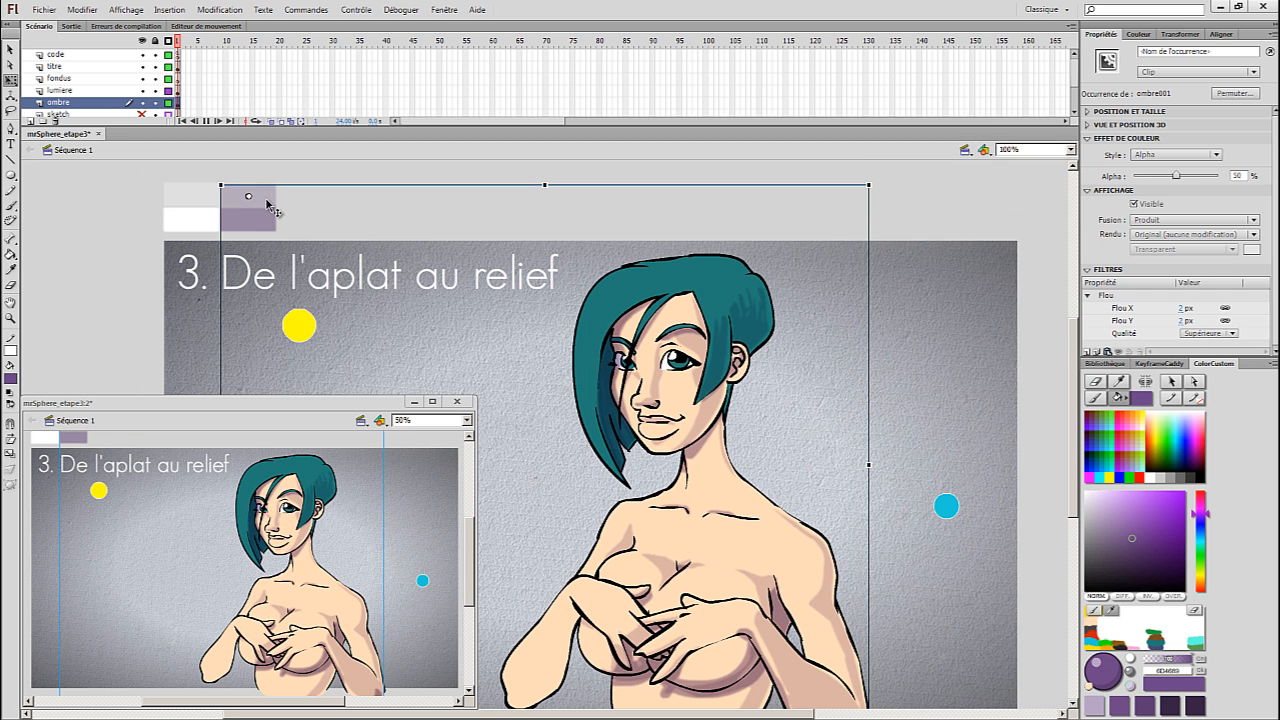
{"action": "double_click", "coordinate": [270, 202]}
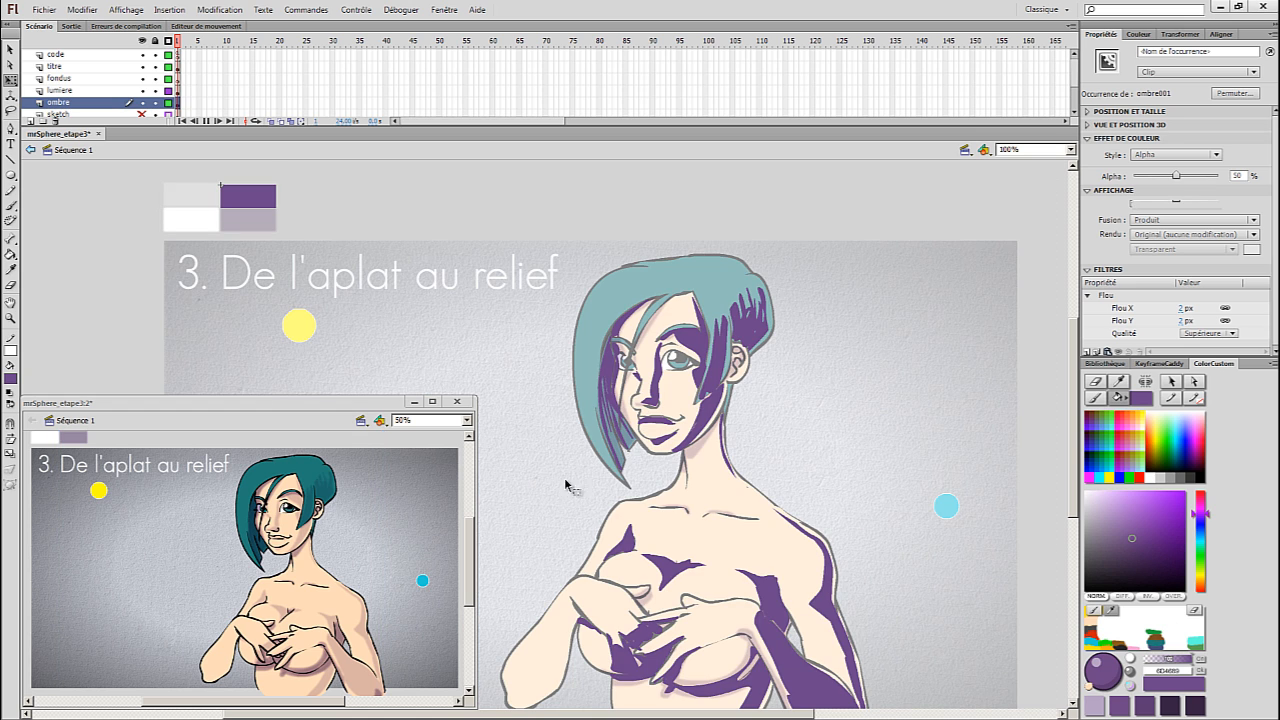
{"action": "double_click", "coordinate": [619, 525]}
{"action": "key", "text": "ctrl+v"}
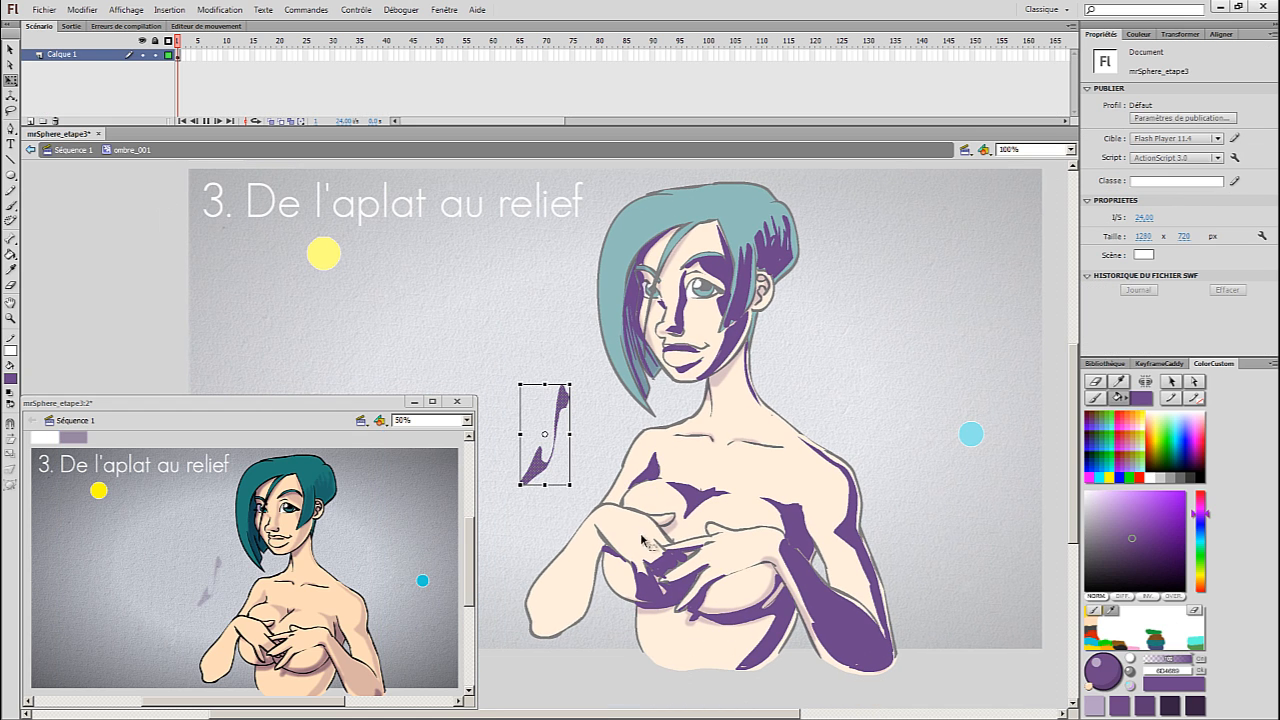
{"action": "left_click_drag", "start_coordinate": [541, 472], "coordinate": [578, 618]}
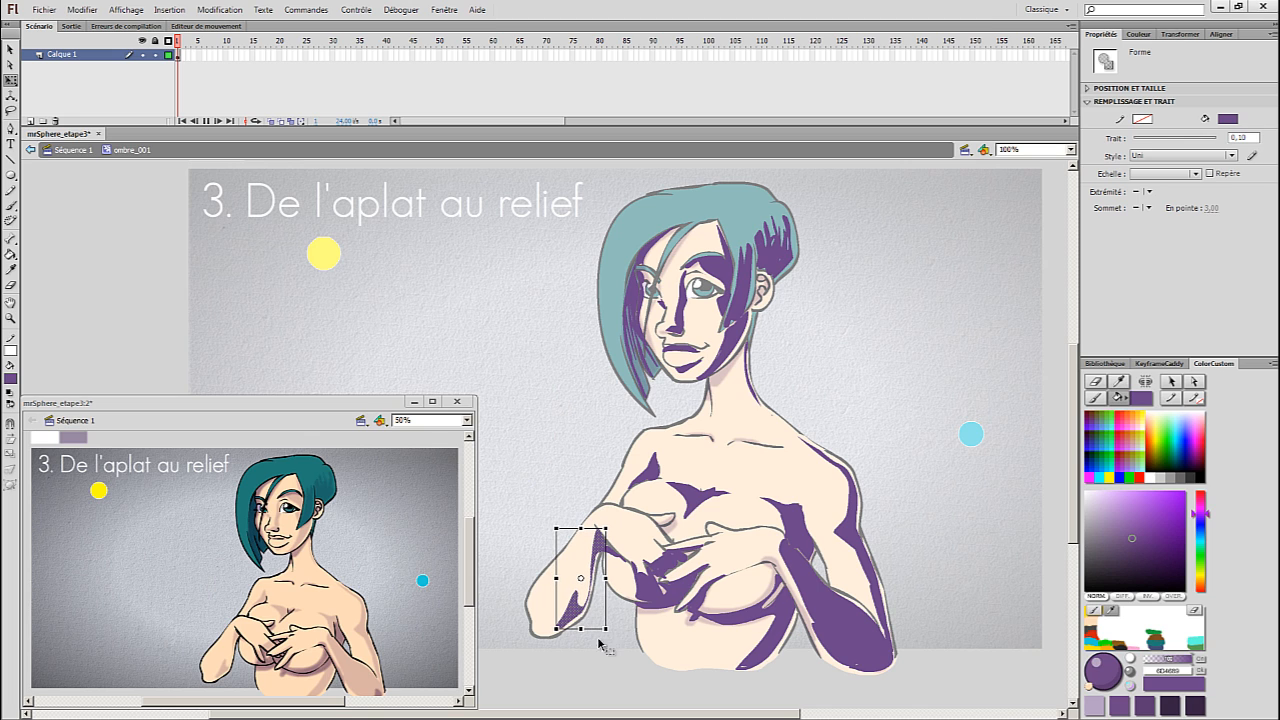
{"action": "key", "text": "Delete"}
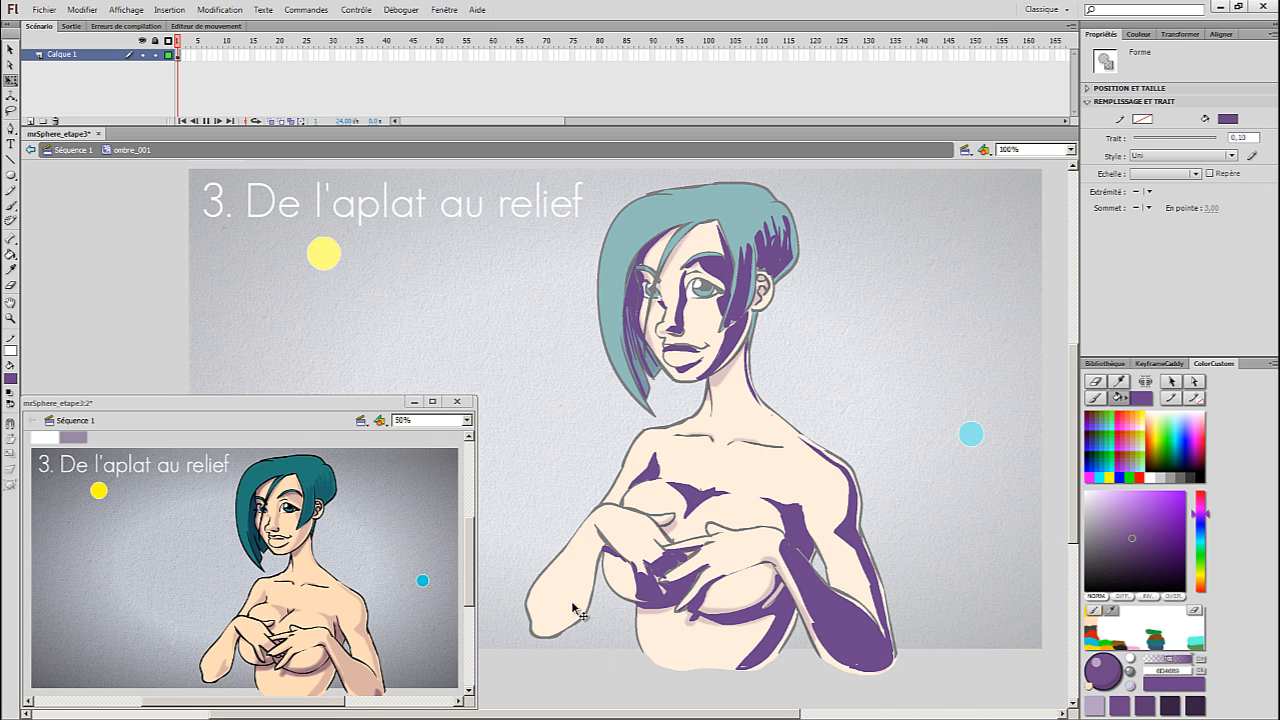
- Paste the cut shadow in place in the ombre_001 clip, shift it down to fit the forearm's inner edge, and leave the clip
{"action": "key", "text": "ctrl+shift+v"}
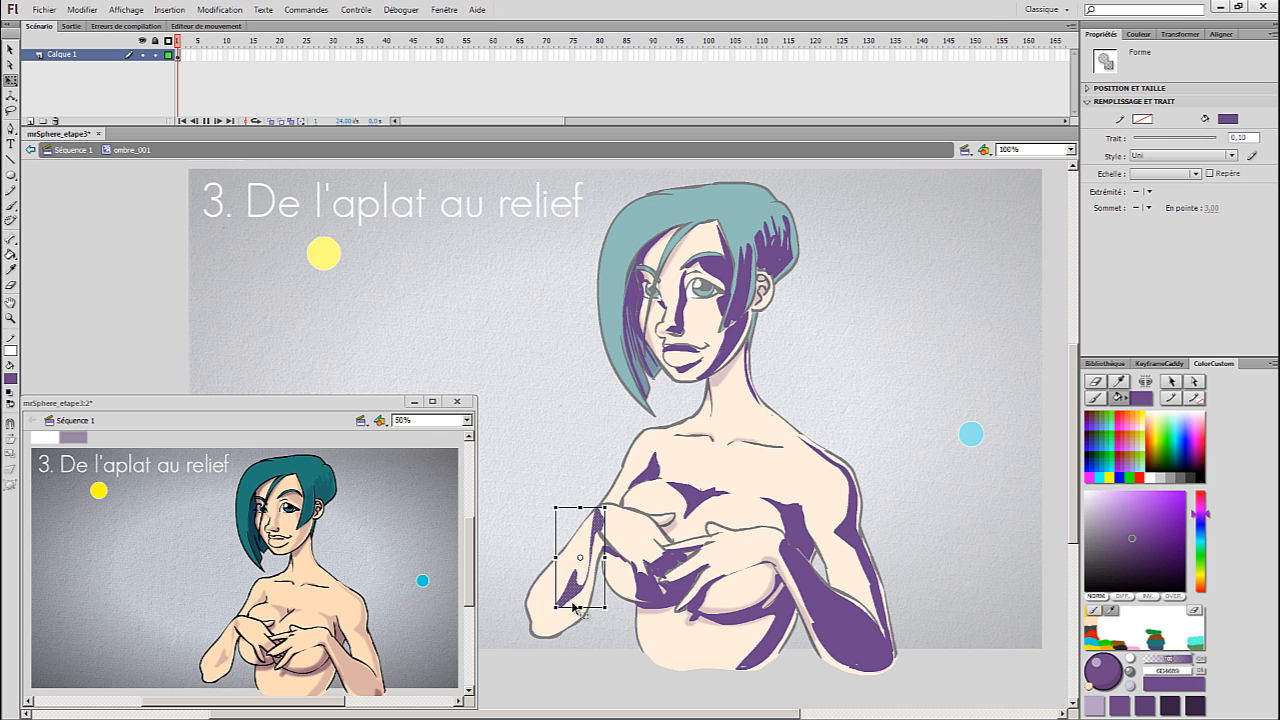
{"action": "left_click_drag", "start_coordinate": [599, 531], "coordinate": [601, 553]}
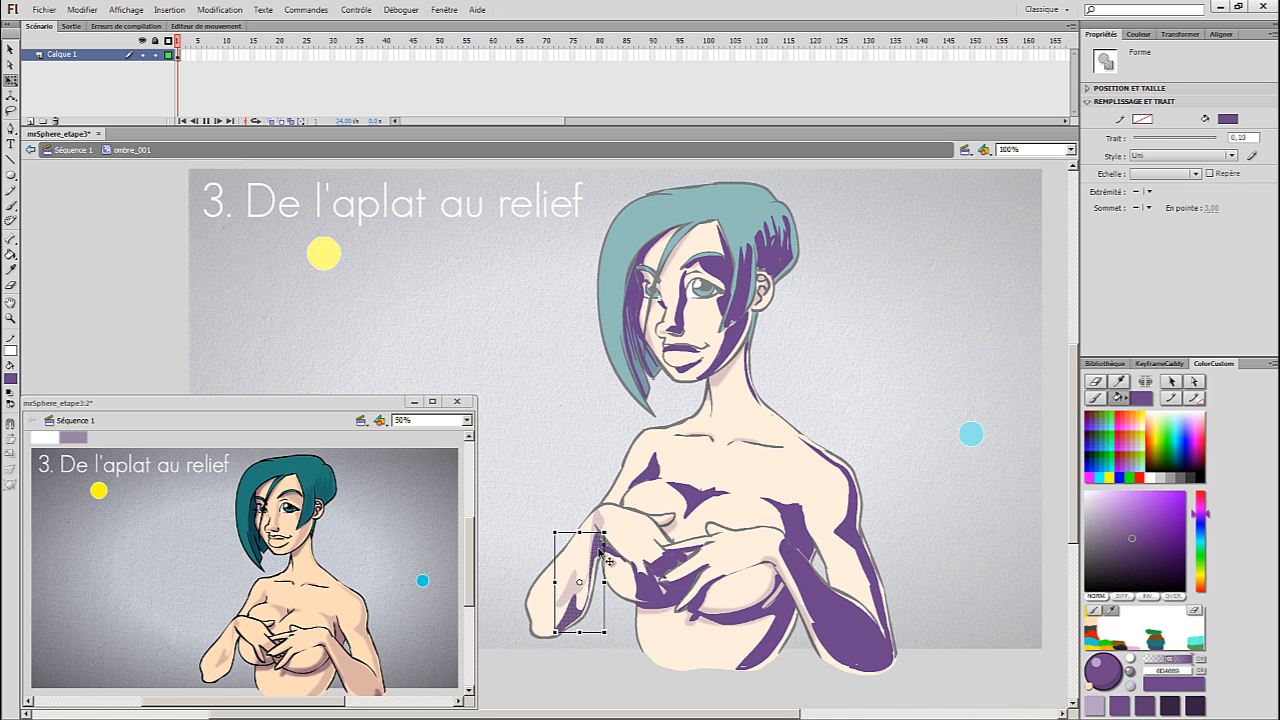
{"action": "left_click", "coordinate": [616, 622]}
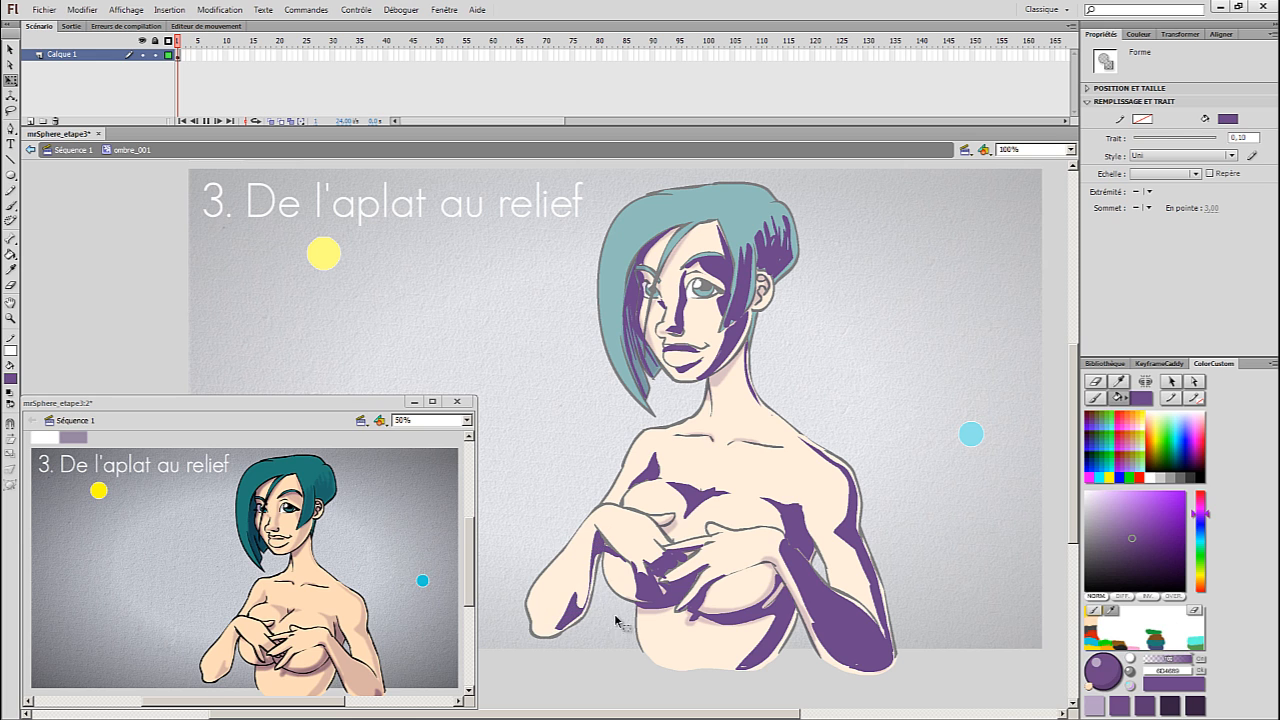
{"action": "double_click", "coordinate": [614, 620]}
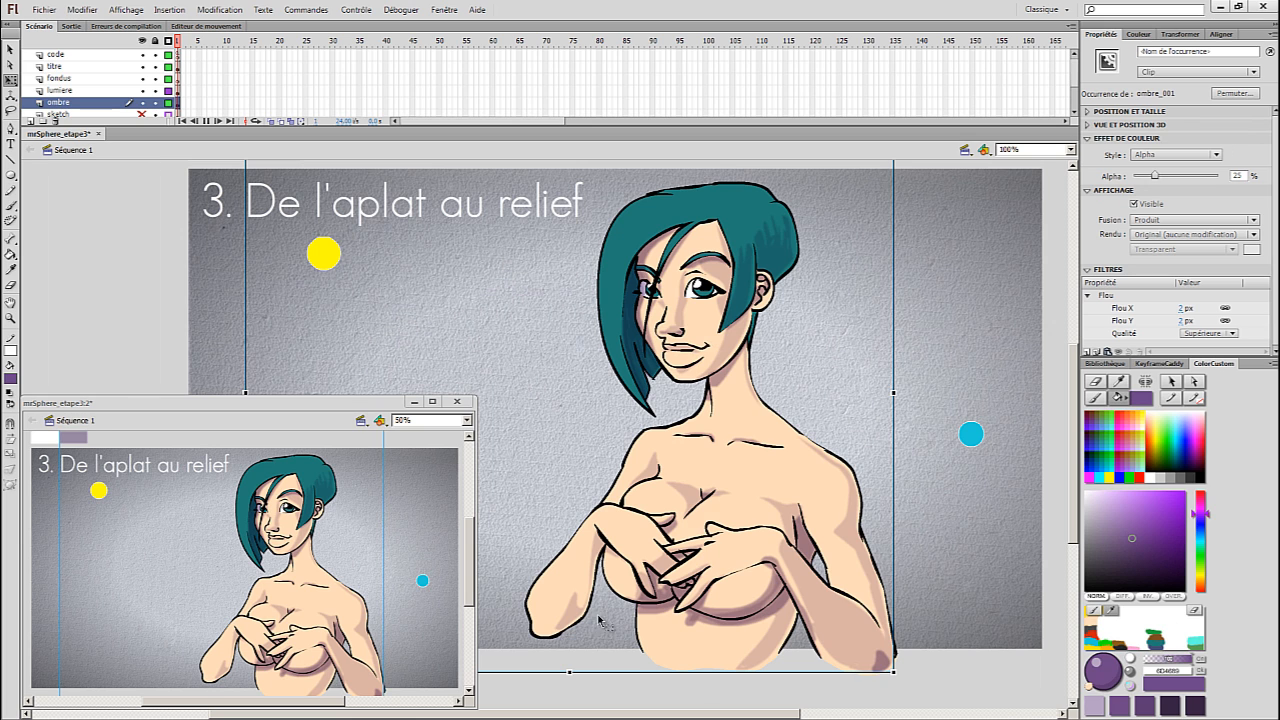
{"action": "left_click", "coordinate": [610, 690]}
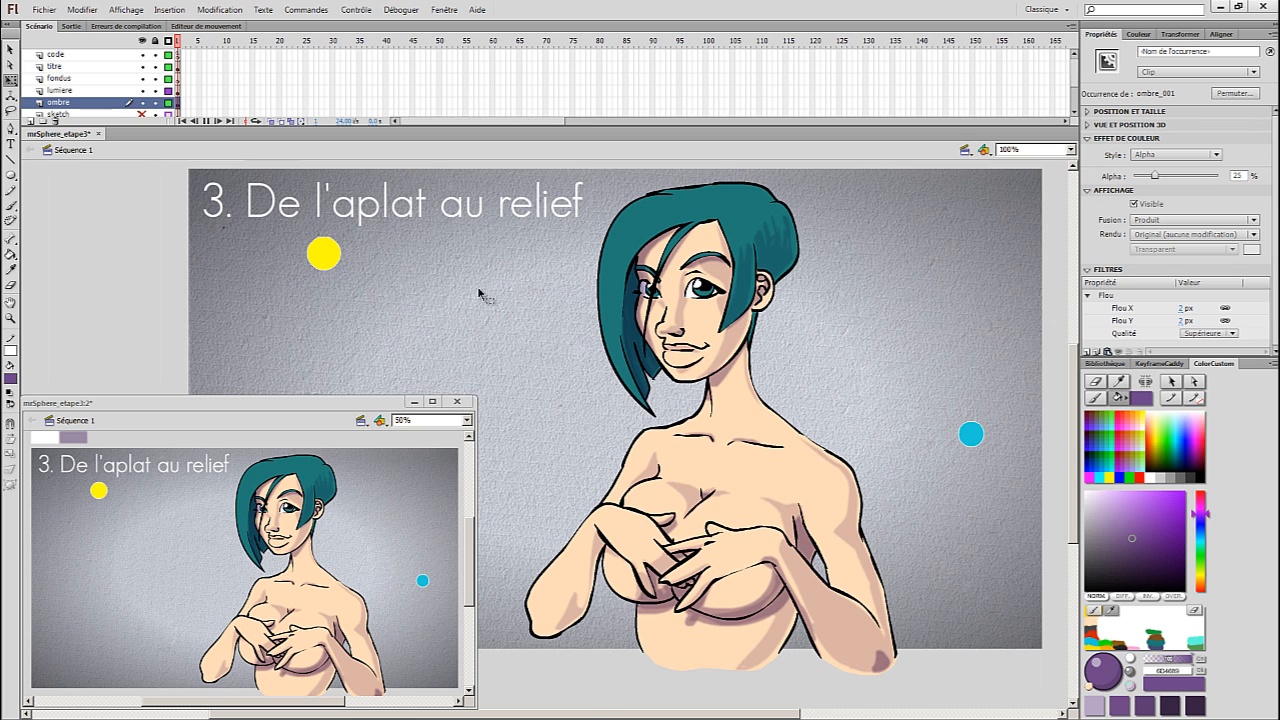
- Open the ombre001 clip from the lower purple swatch, touch up the chest shadow beside the forearm with the Brush, and leave the clip
{"action": "scroll", "coordinate": [154, 247], "scroll_direction": "up", "scroll_amount": 1}
{"action": "left_click", "coordinate": [290, 177]}
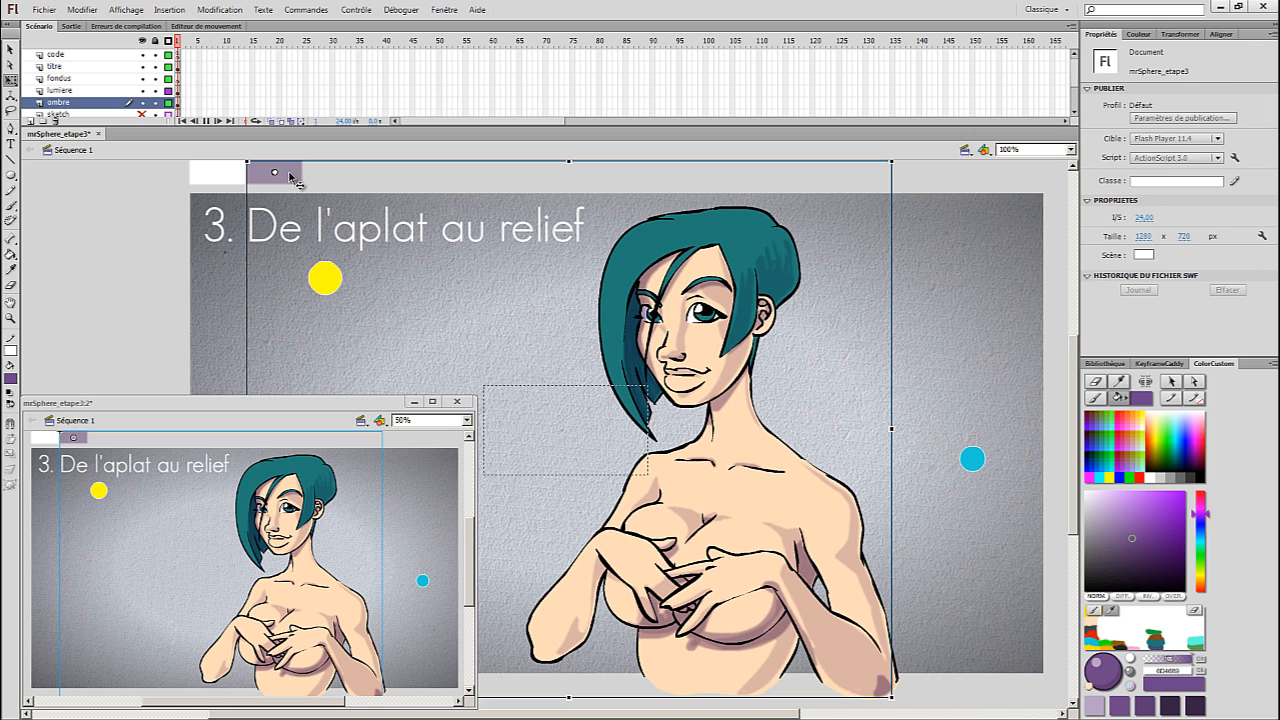
{"action": "double_click", "coordinate": [290, 177]}
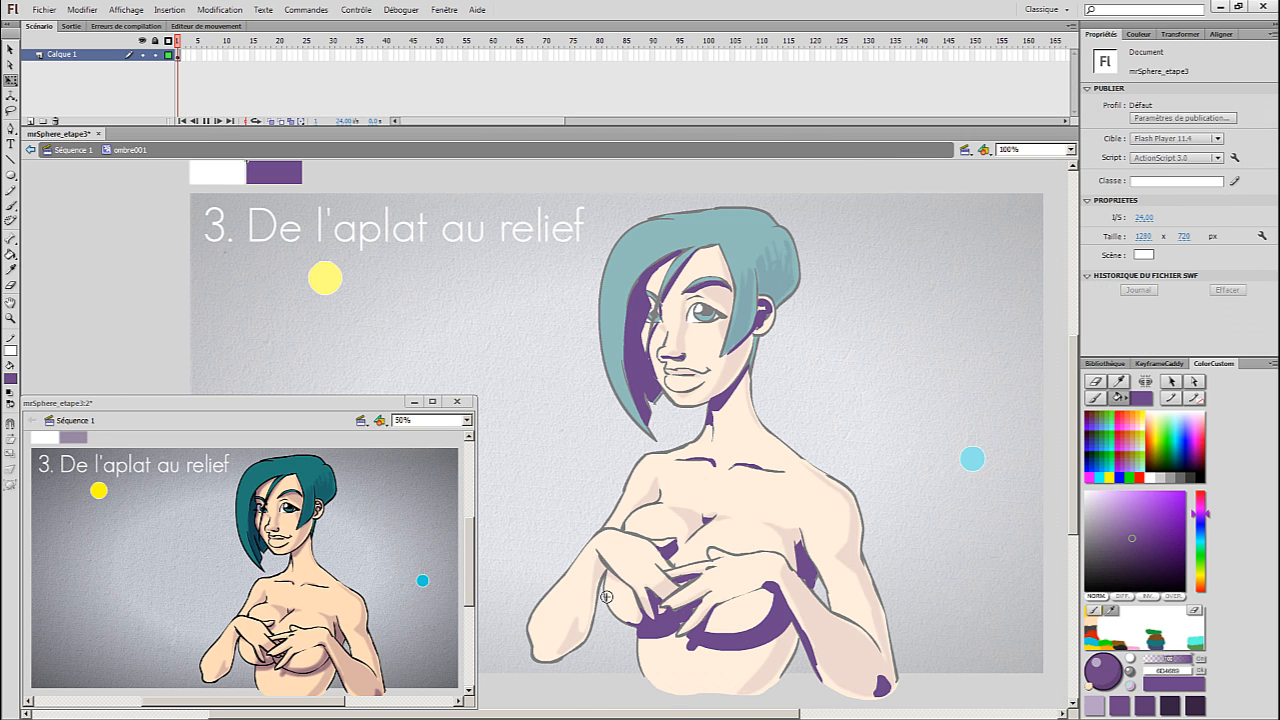
{"action": "key", "text": "b"}
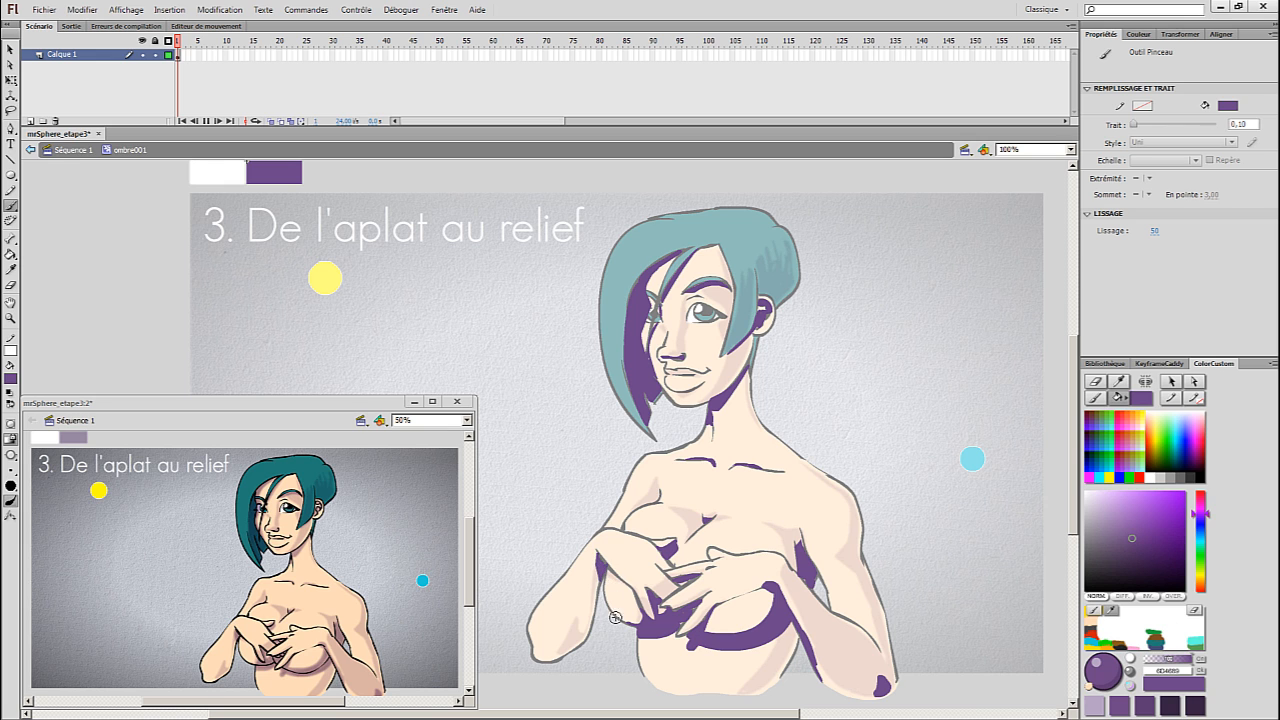
{"action": "double_click", "coordinate": [623, 675], "text": "ctrl"}
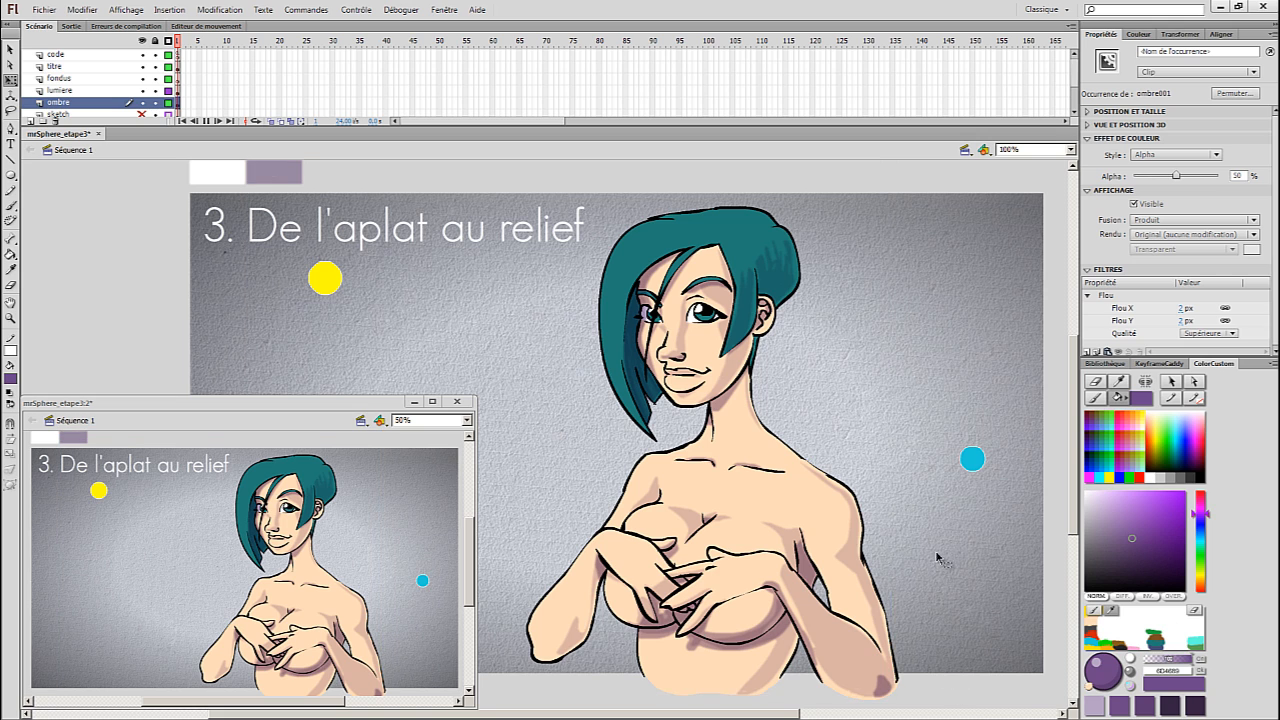
- Examine the second-layer shadows around the eye inside the ombre_001 clip and return to the main scene
{"action": "left_click_drag", "start_coordinate": [883, 350], "coordinate": [872, 358]}
{"action": "left_click", "coordinate": [872, 358]}
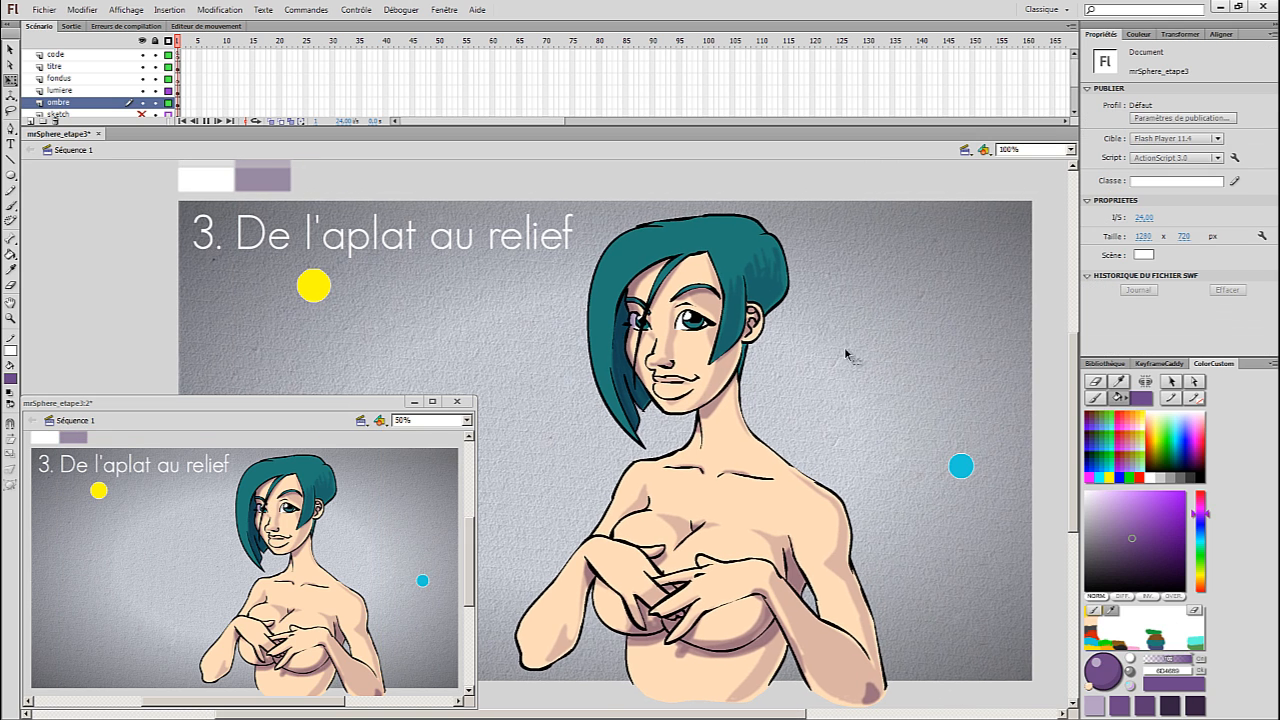
{"action": "left_click", "coordinate": [712, 312]}
{"action": "double_click", "coordinate": [693, 313]}
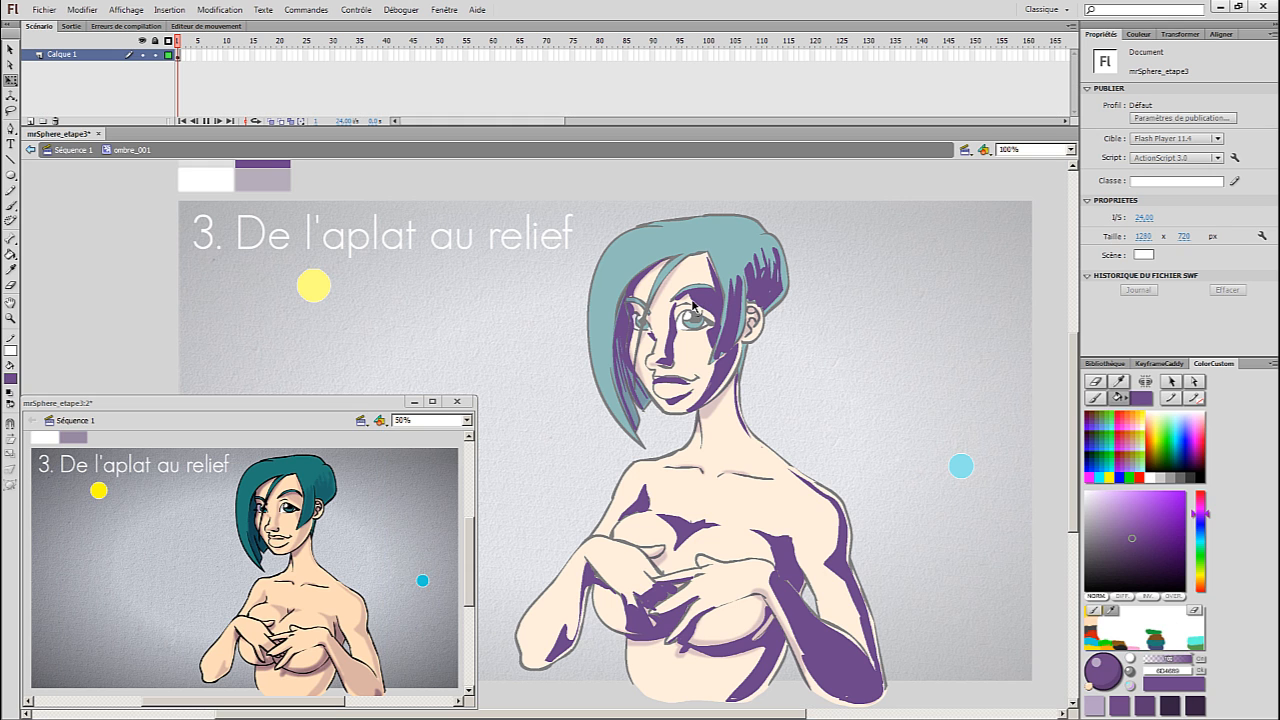
{"action": "left_click", "coordinate": [690, 307]}
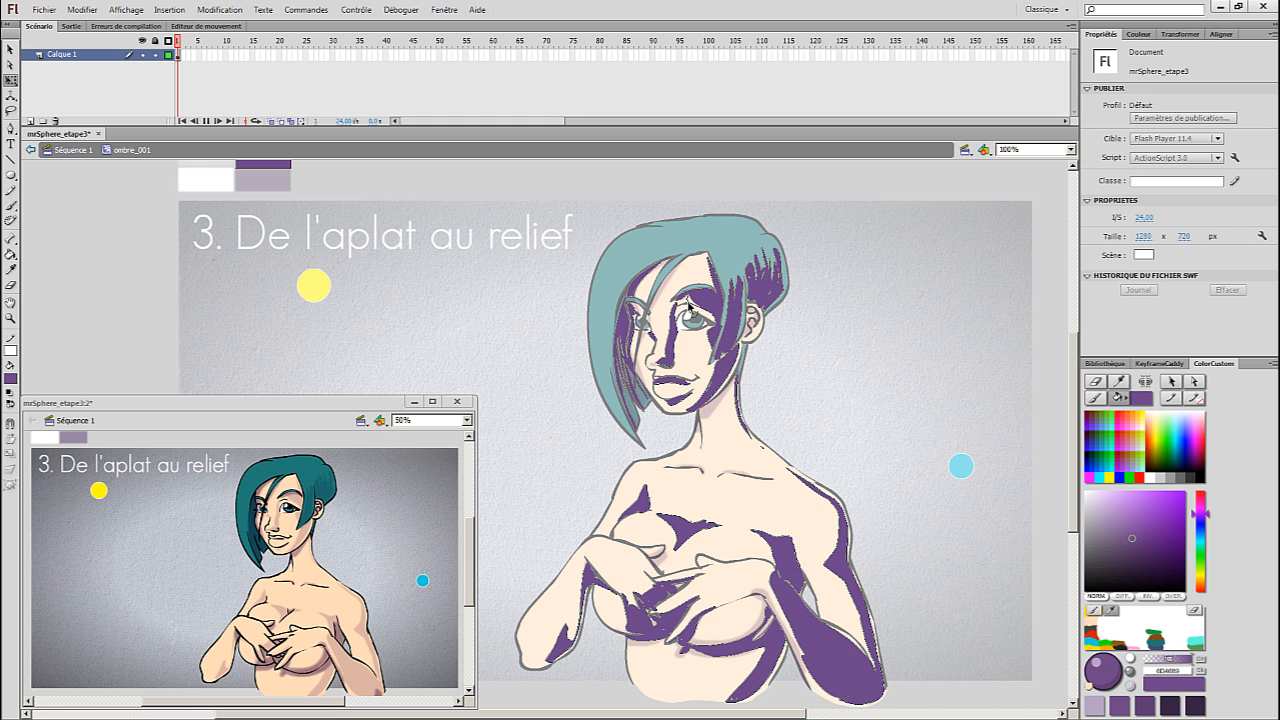
{"action": "double_click", "coordinate": [775, 366]}
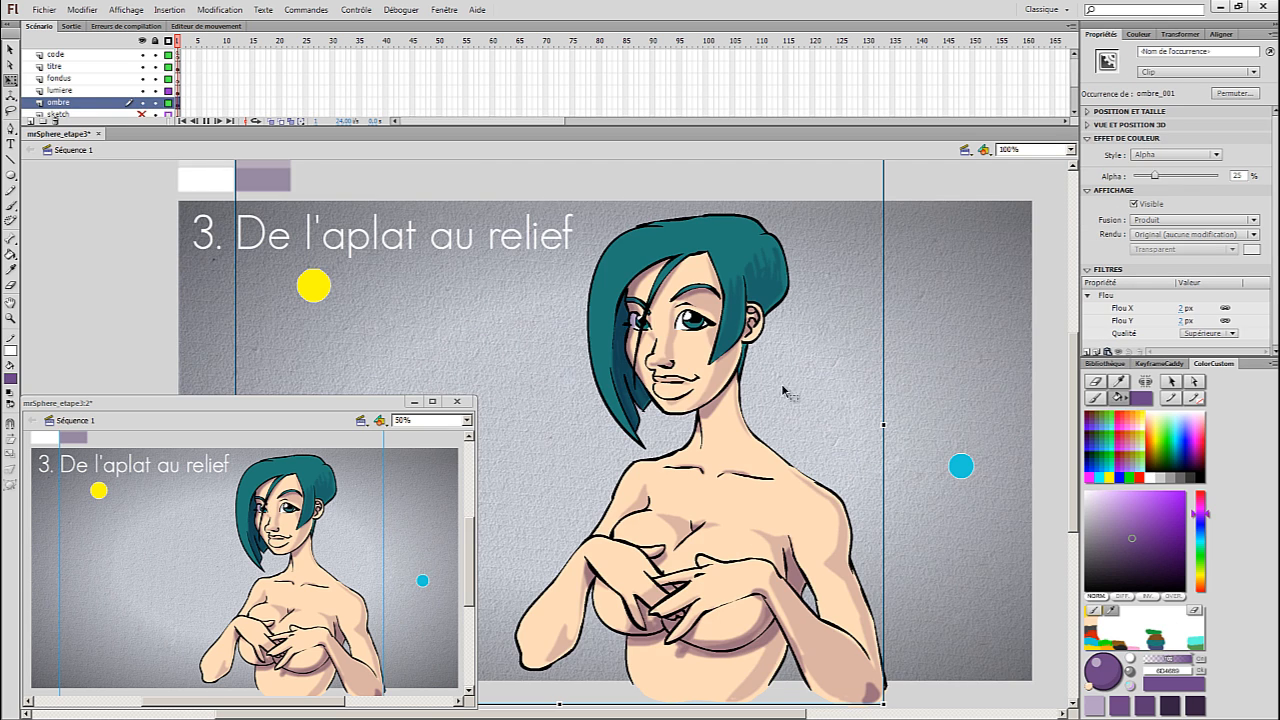
- Open the lumi001 clip from the white swatch and recolour the swatch bright cyan
{"action": "double_click", "coordinate": [221, 187]}
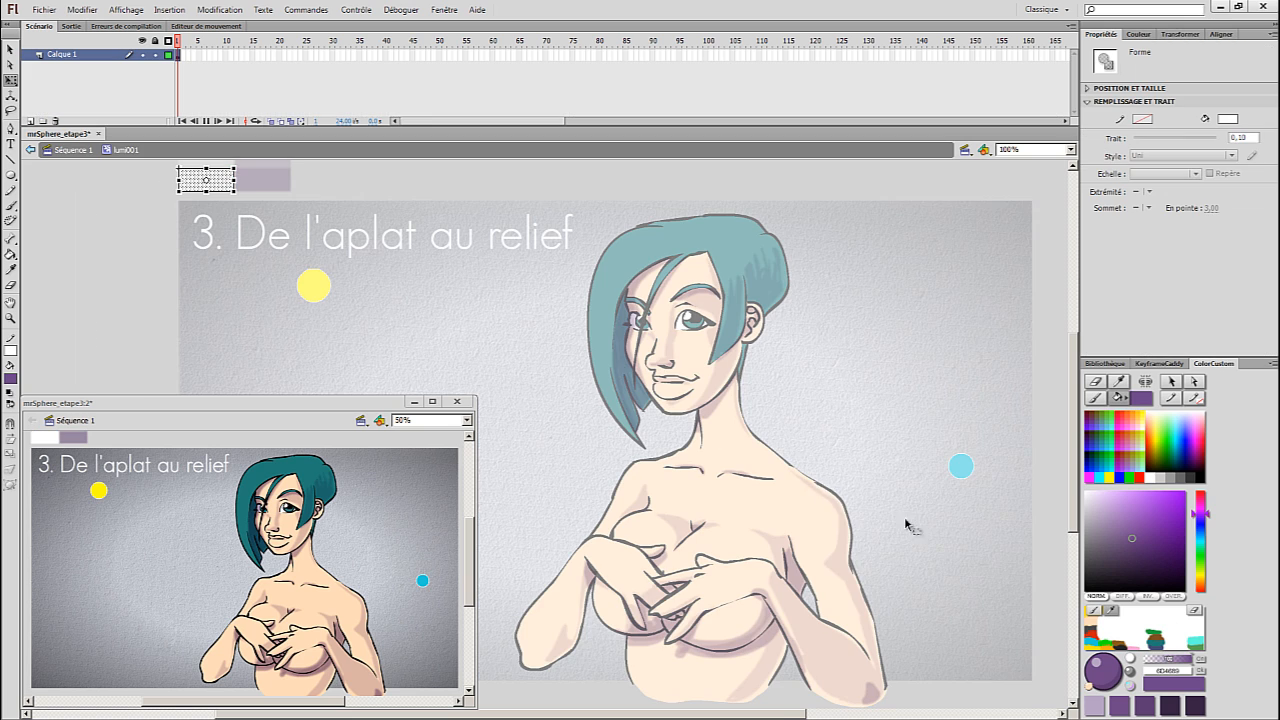
{"action": "right_click", "coordinate": [935, 527]}
{"action": "left_click", "coordinate": [938, 531]}
{"action": "left_click", "coordinate": [1106, 484]}
- Paint a bright cyan rim light with the Brush along the outer arm, shoulder and neck, the ear and the hair facing the cyan light
{"action": "right_click", "coordinate": [950, 544]}
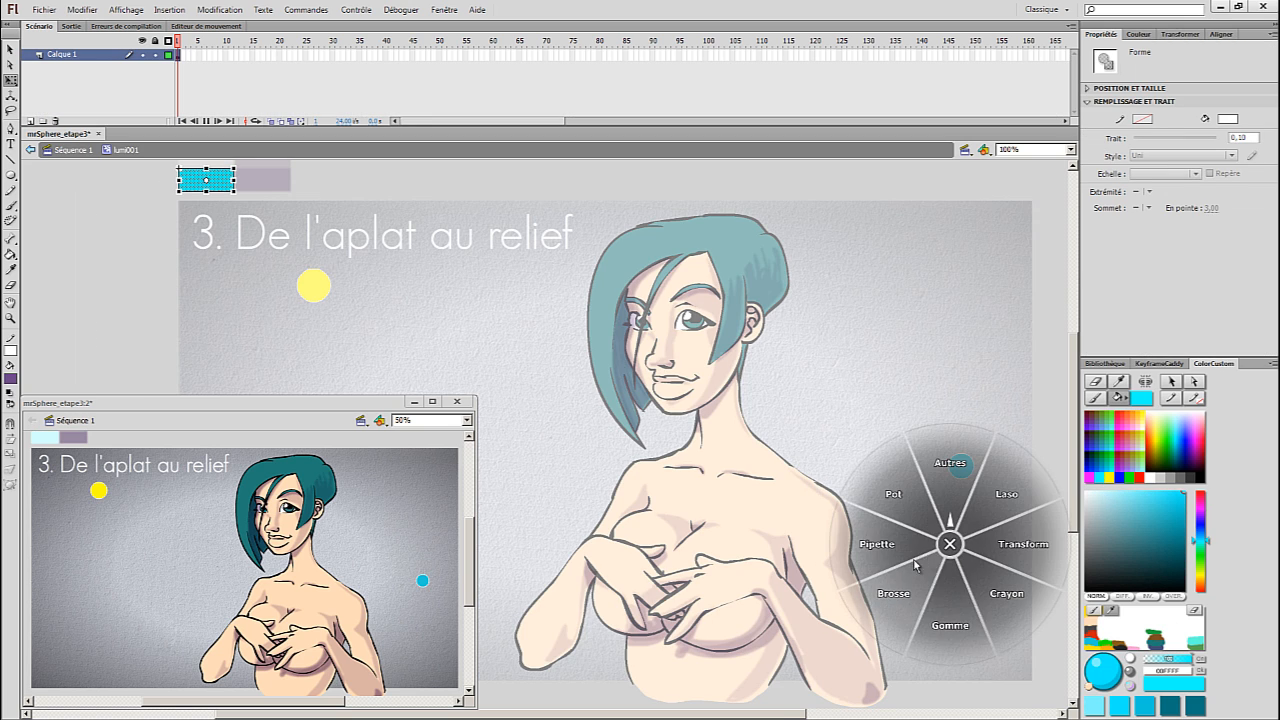
{"action": "left_click", "coordinate": [914, 580]}
{"action": "left_click", "coordinate": [868, 562]}
{"action": "right_click", "coordinate": [859, 562]}
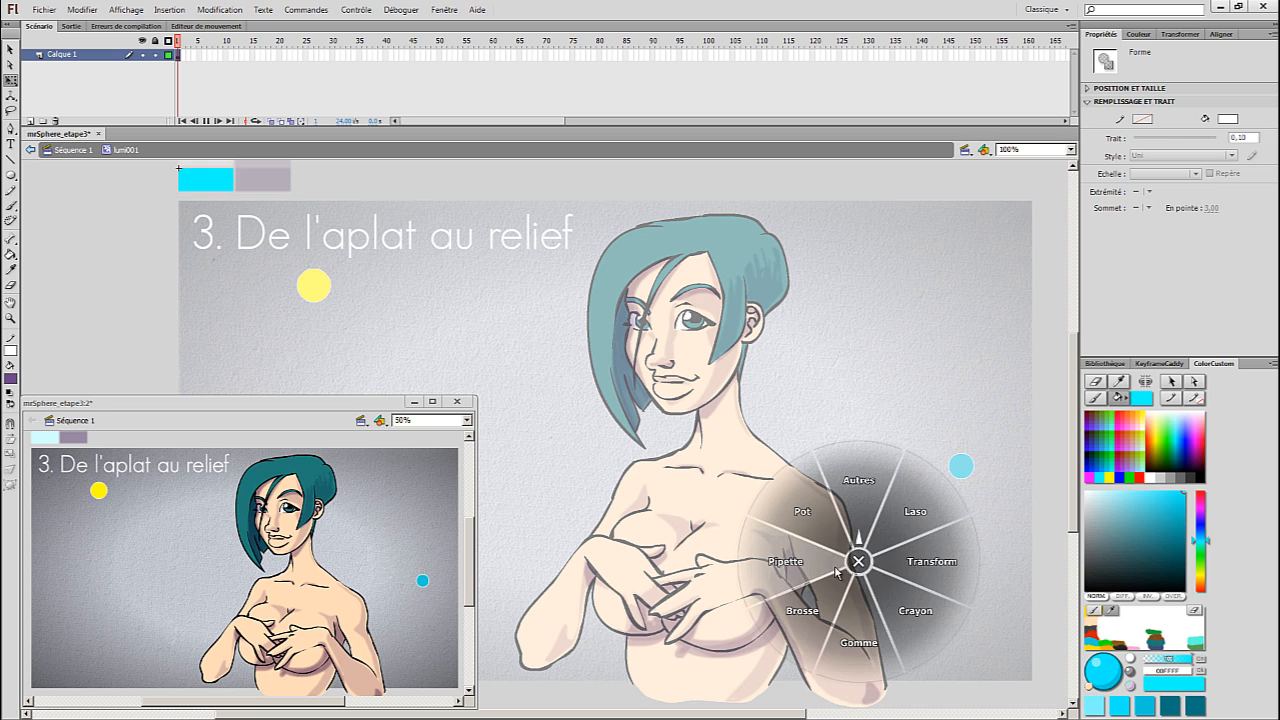
{"action": "left_click", "coordinate": [849, 566]}
{"action": "right_click", "coordinate": [828, 597]}
{"action": "left_click", "coordinate": [828, 604]}
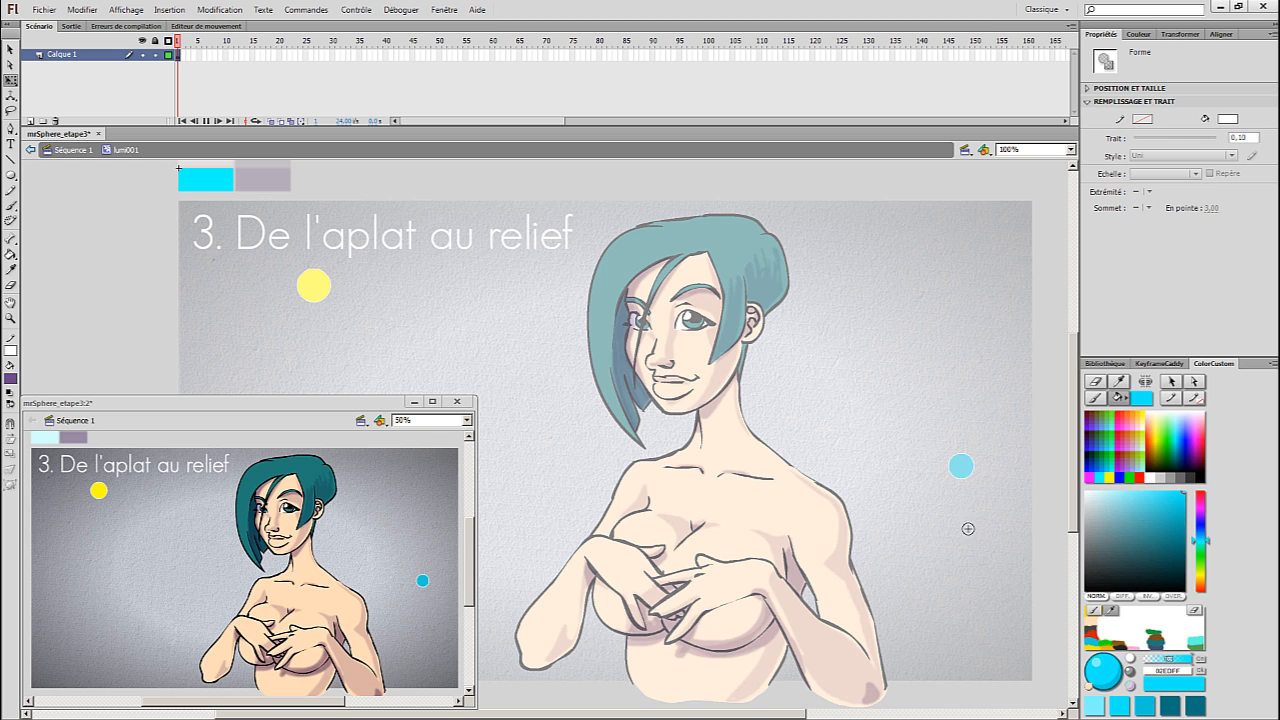
{"action": "left_click_drag", "start_coordinate": [910, 528], "coordinate": [919, 604]}
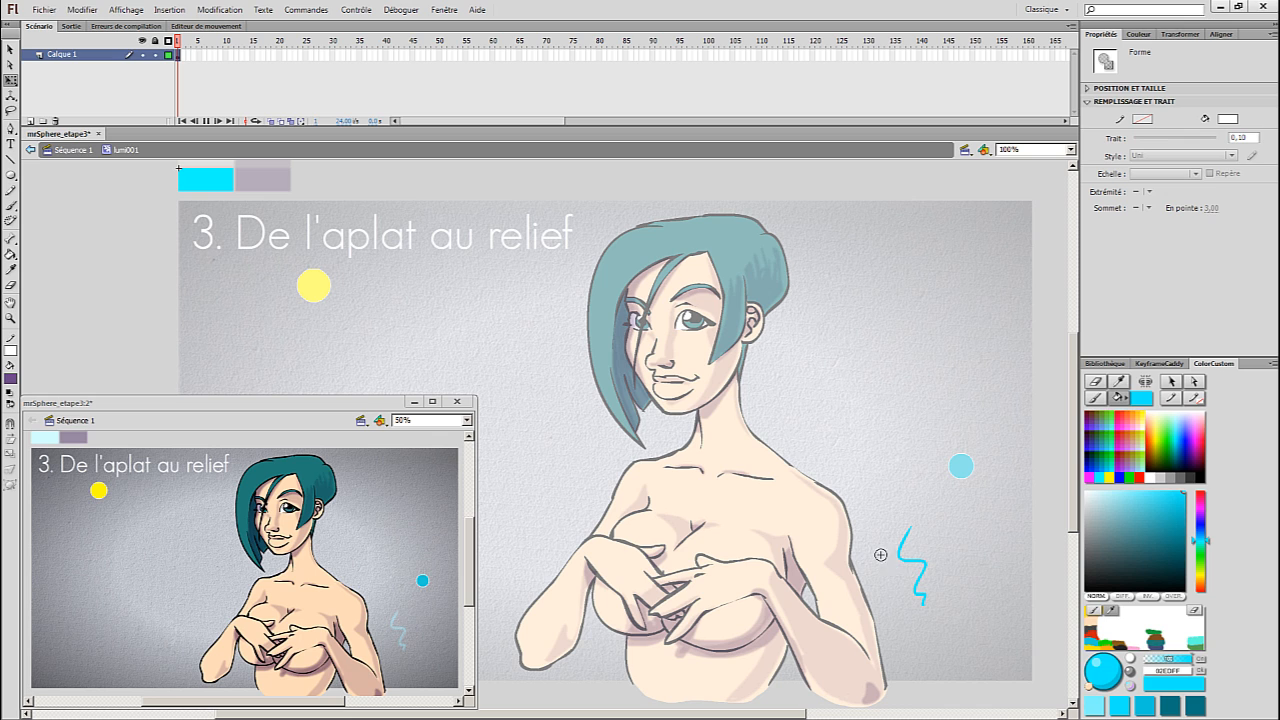
{"action": "key", "text": "ctrl+z"}
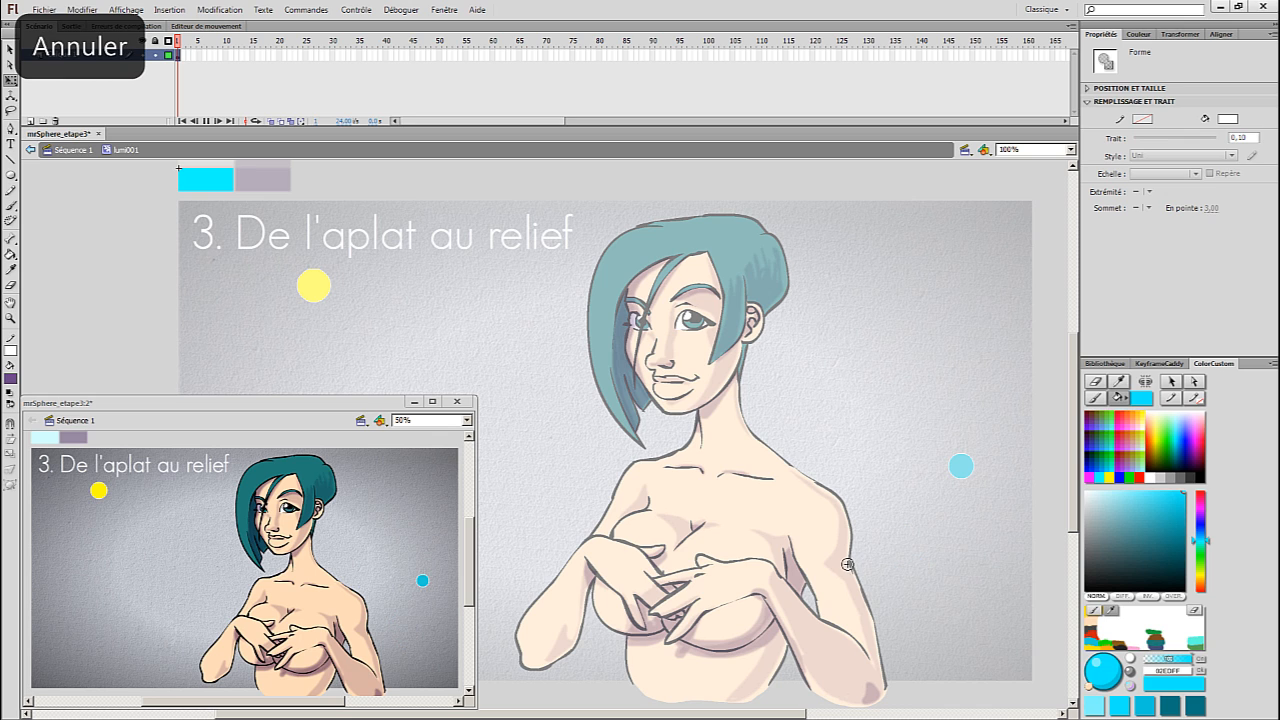
{"action": "mouse_move", "coordinate": [847, 564]}
{"action": "left_mouse_down"}
{"action": "mouse_move", "coordinate": [850, 512]}
{"action": "mouse_move", "coordinate": [815, 484]}
{"action": "left_mouse_up"}
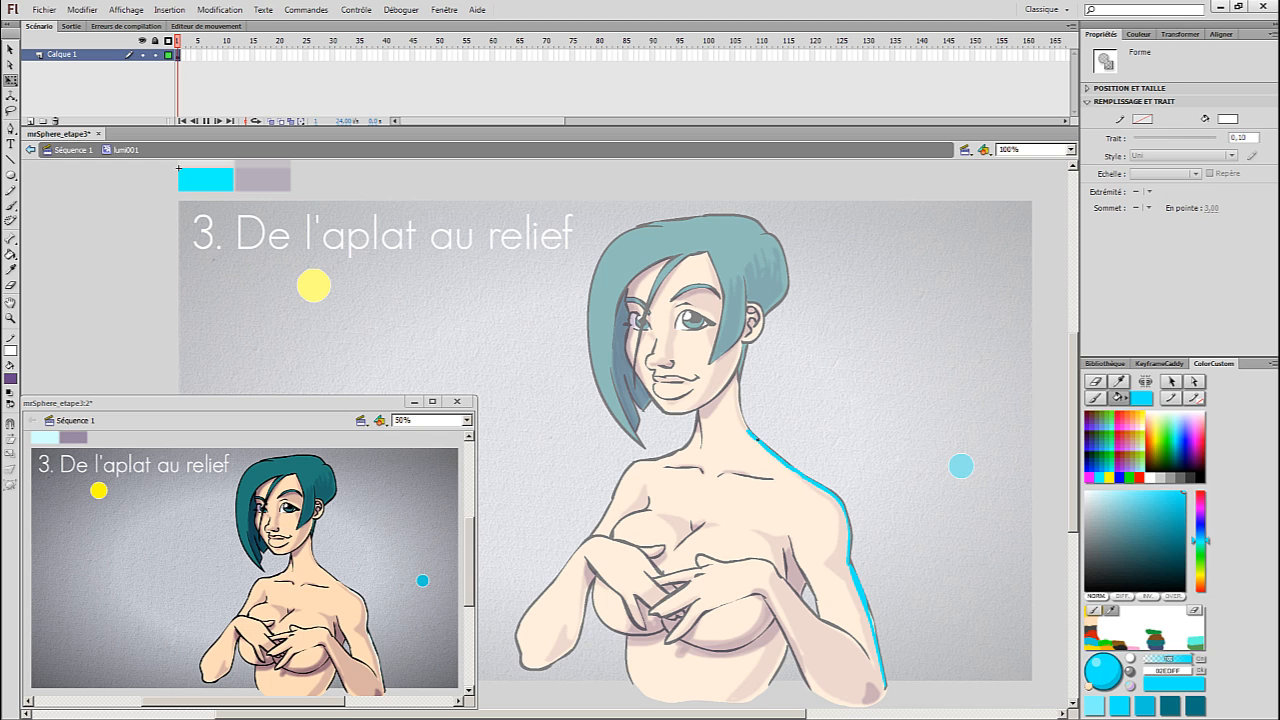
{"action": "left_click_drag", "start_coordinate": [755, 353], "coordinate": [747, 342]}
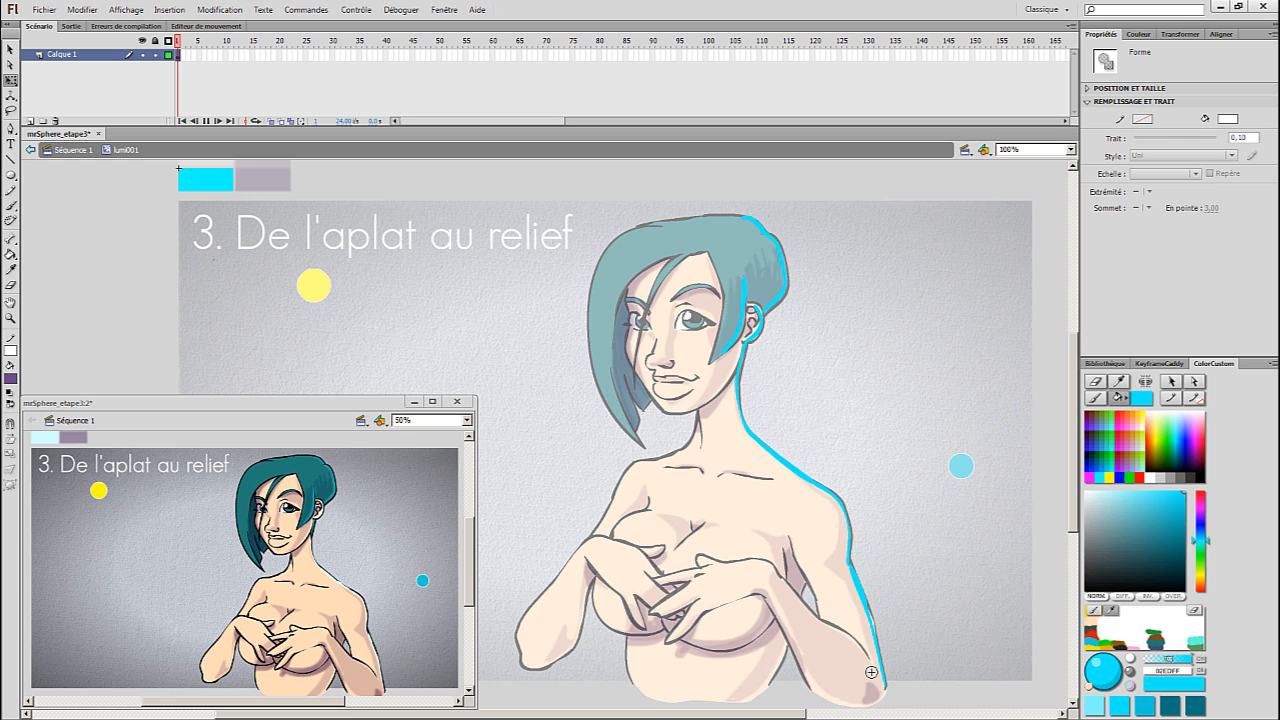
- Reshape the second document window into a tall preview and frame the character in it at 87% zoom
{"action": "left_click", "coordinate": [377, 407]}
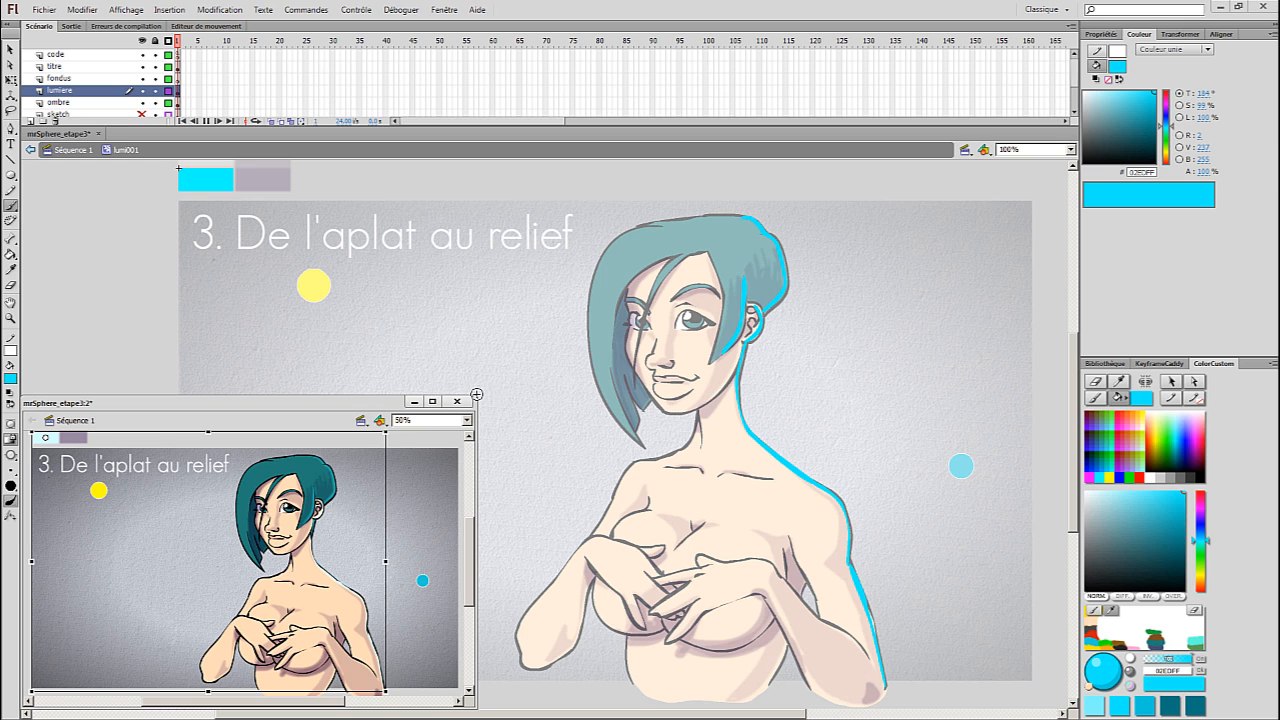
{"action": "left_click_drag", "start_coordinate": [476, 397], "coordinate": [376, 160]}
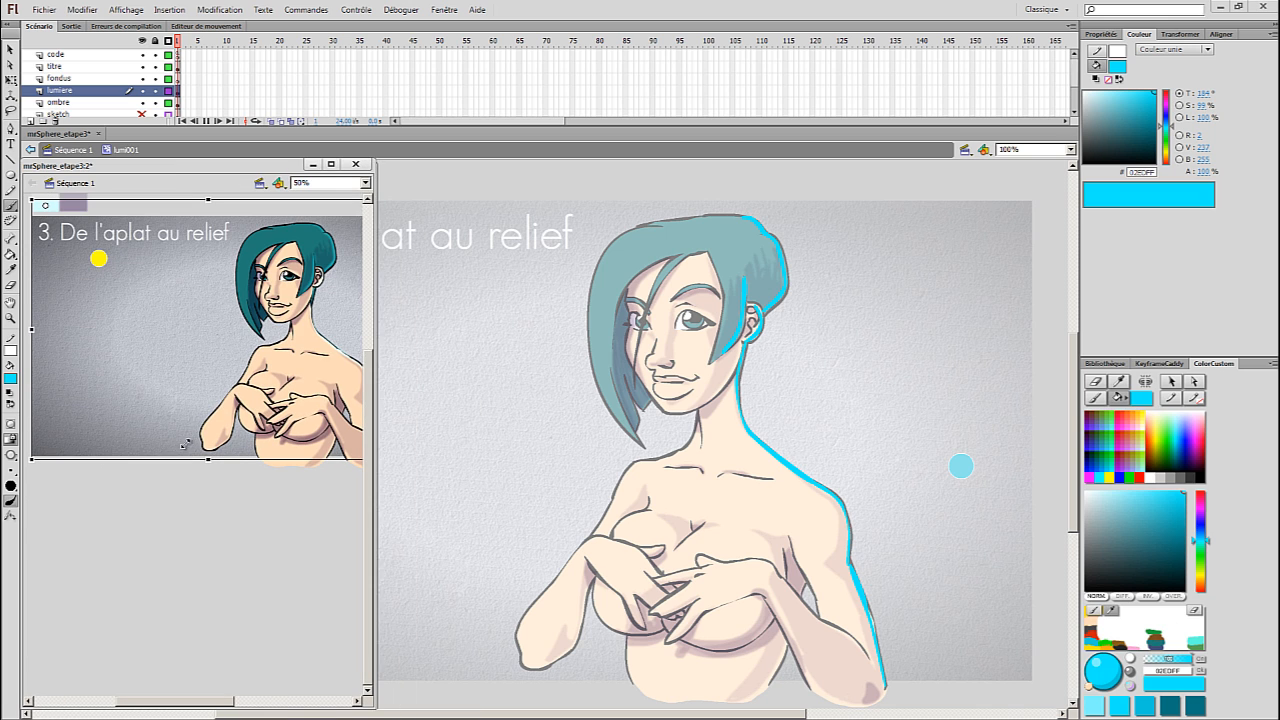
{"action": "left_click", "coordinate": [10, 318]}
{"action": "left_click_drag", "start_coordinate": [174, 491], "coordinate": [360, 205]}
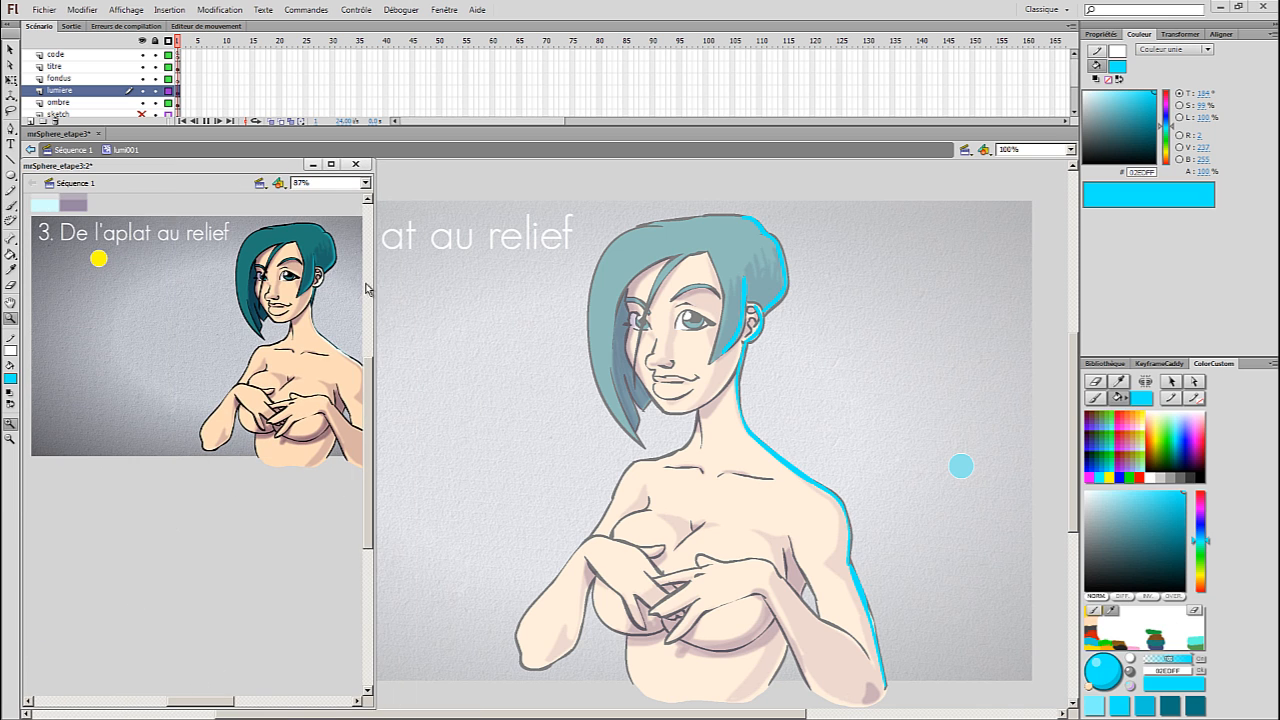
{"action": "left_click_drag", "start_coordinate": [217, 706], "coordinate": [238, 706]}
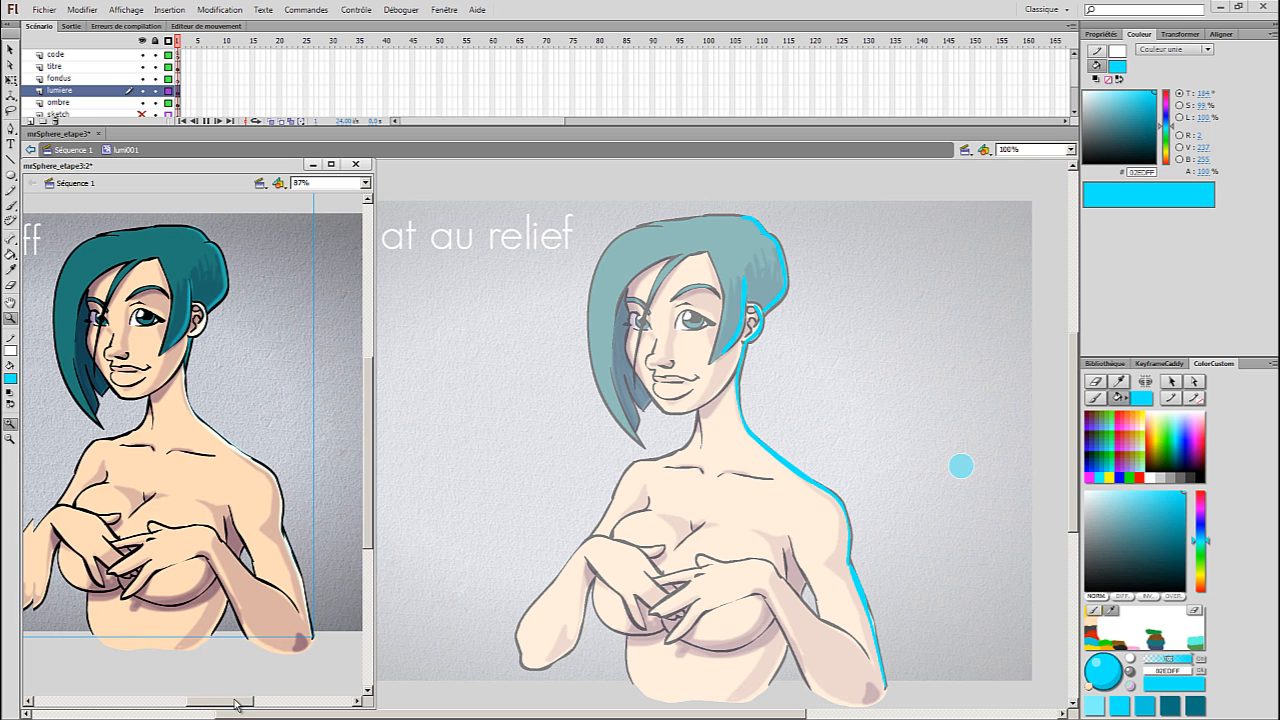
- Add cyan brush light along the other forearm's inner edge, the side of the torso, the chest underside and the jaw
{"action": "left_click", "coordinate": [789, 423]}
{"action": "right_click", "coordinate": [804, 459]}
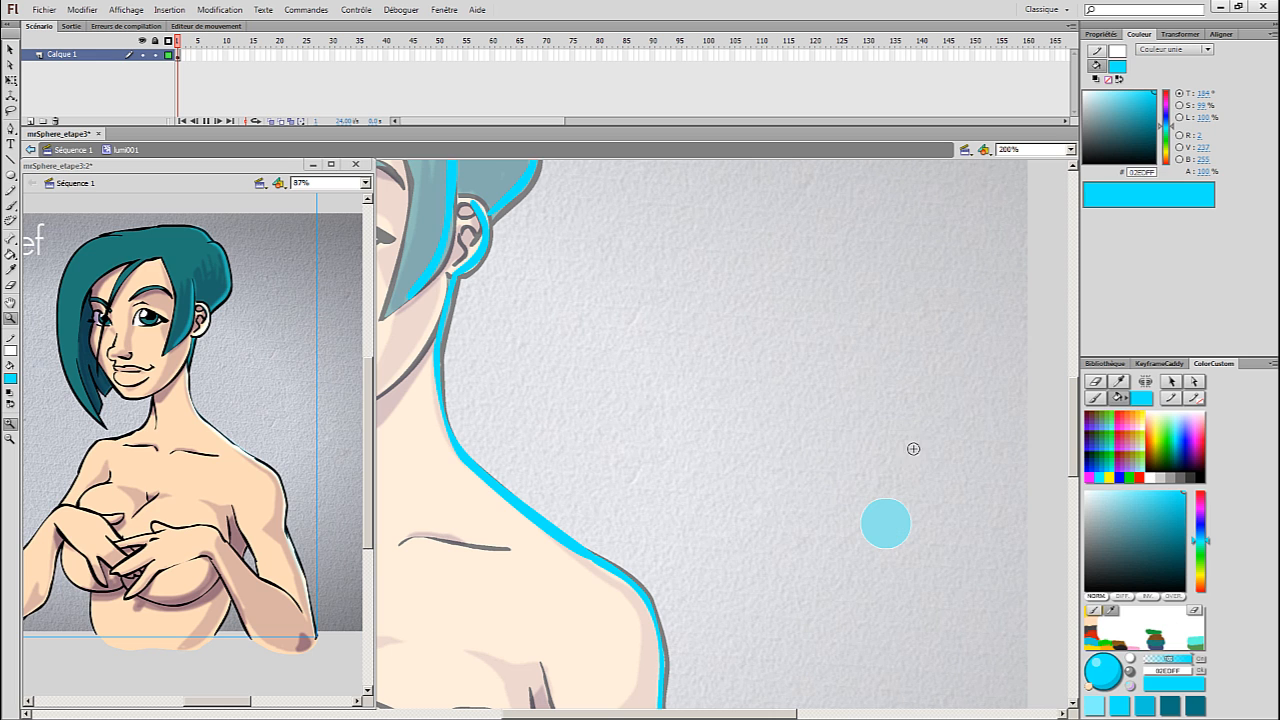
{"action": "key", "text": "ctrl+minus"}
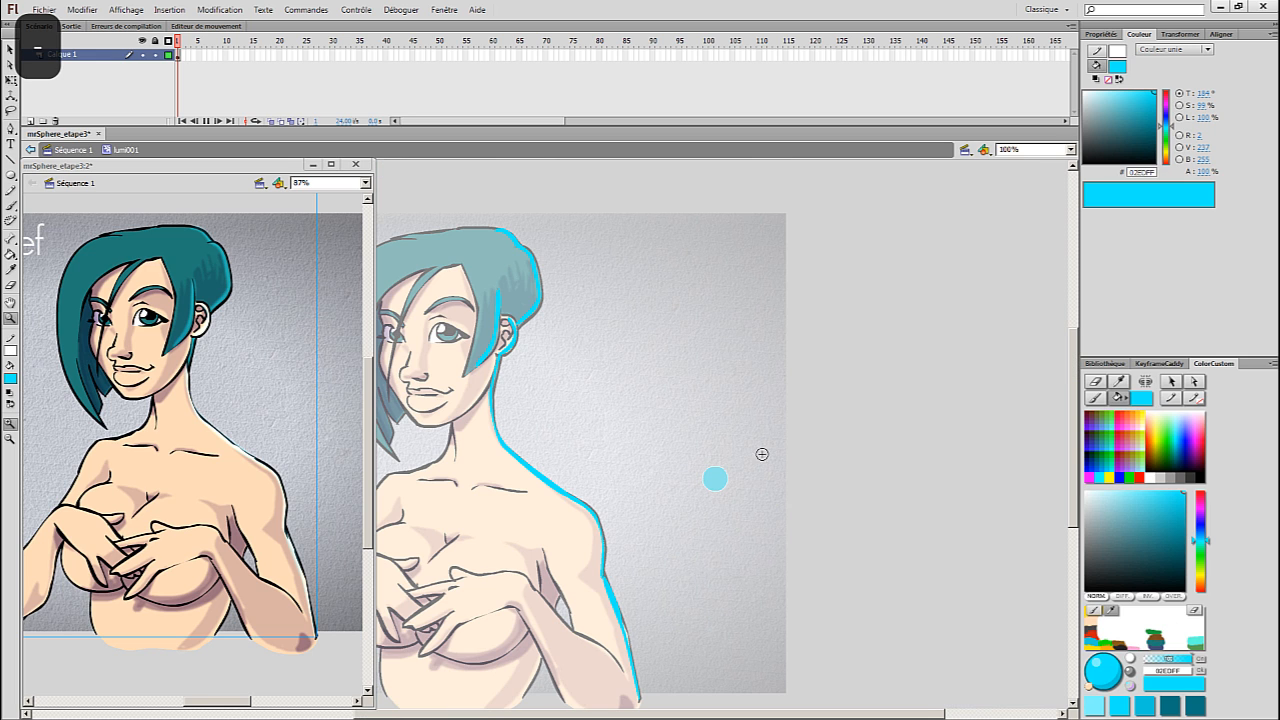
{"action": "mouse_move", "coordinate": [737, 451]}
{"action": "left_mouse_down"}
{"action": "mouse_move", "coordinate": [871, 443]}
{"action": "mouse_move", "coordinate": [939, 400]}
{"action": "left_mouse_up"}
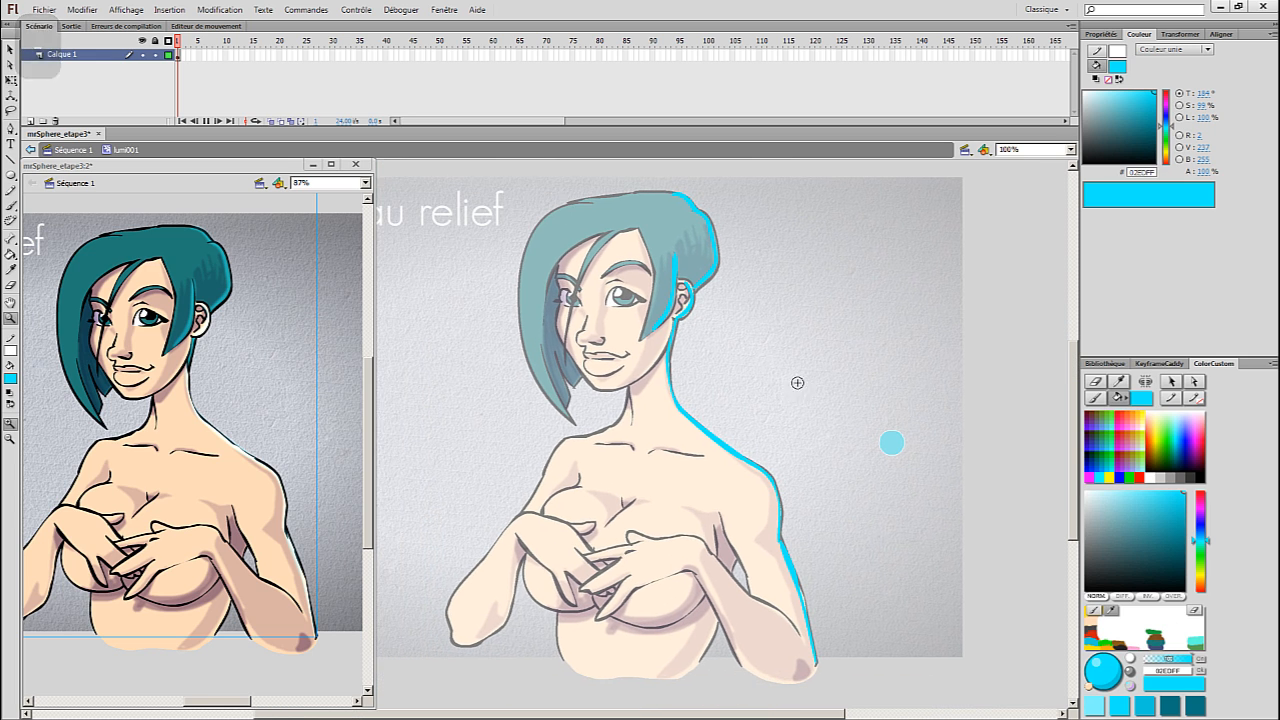
{"action": "key", "text": "b"}
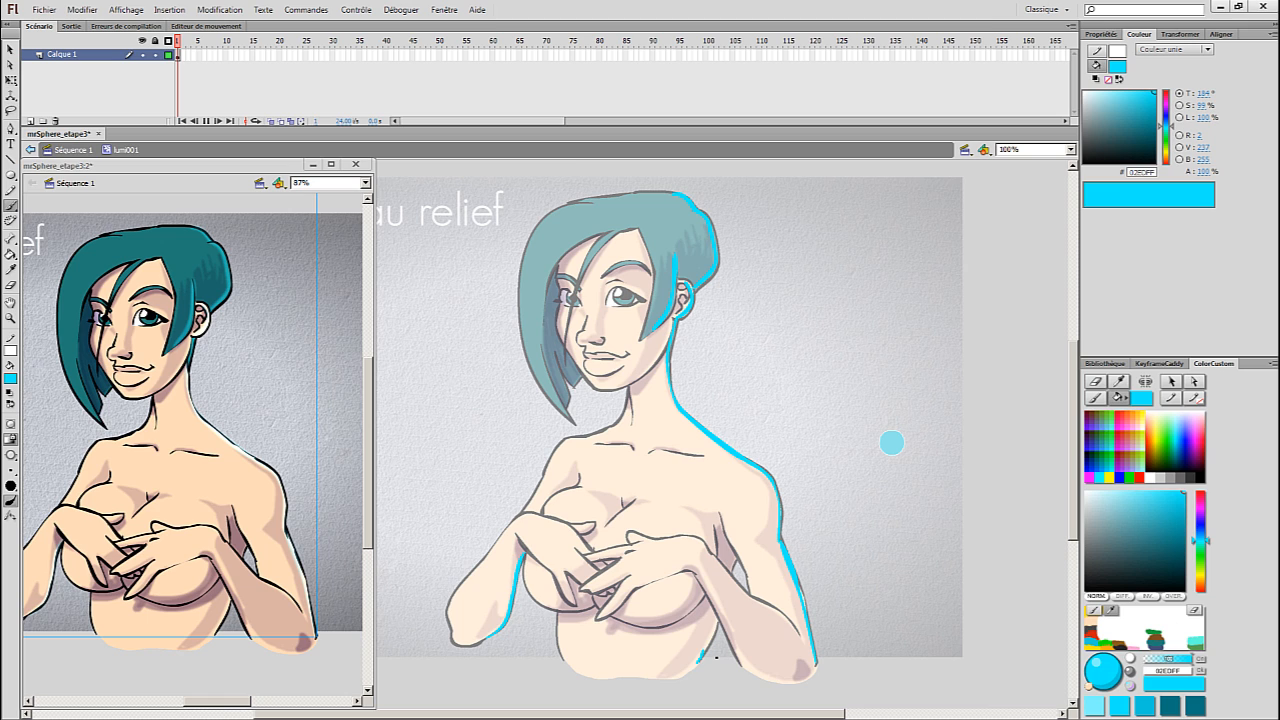
{"action": "left_click_drag", "start_coordinate": [741, 557], "coordinate": [733, 583]}
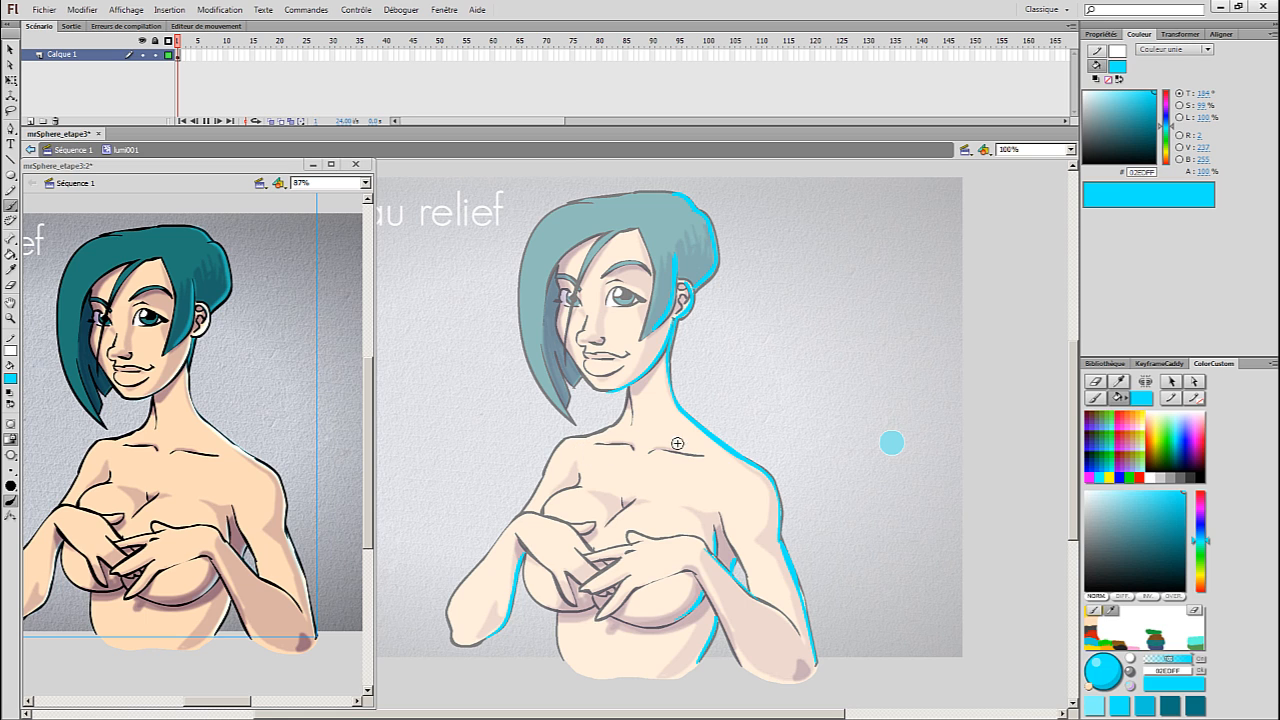
{"action": "right_click", "coordinate": [638, 389]}
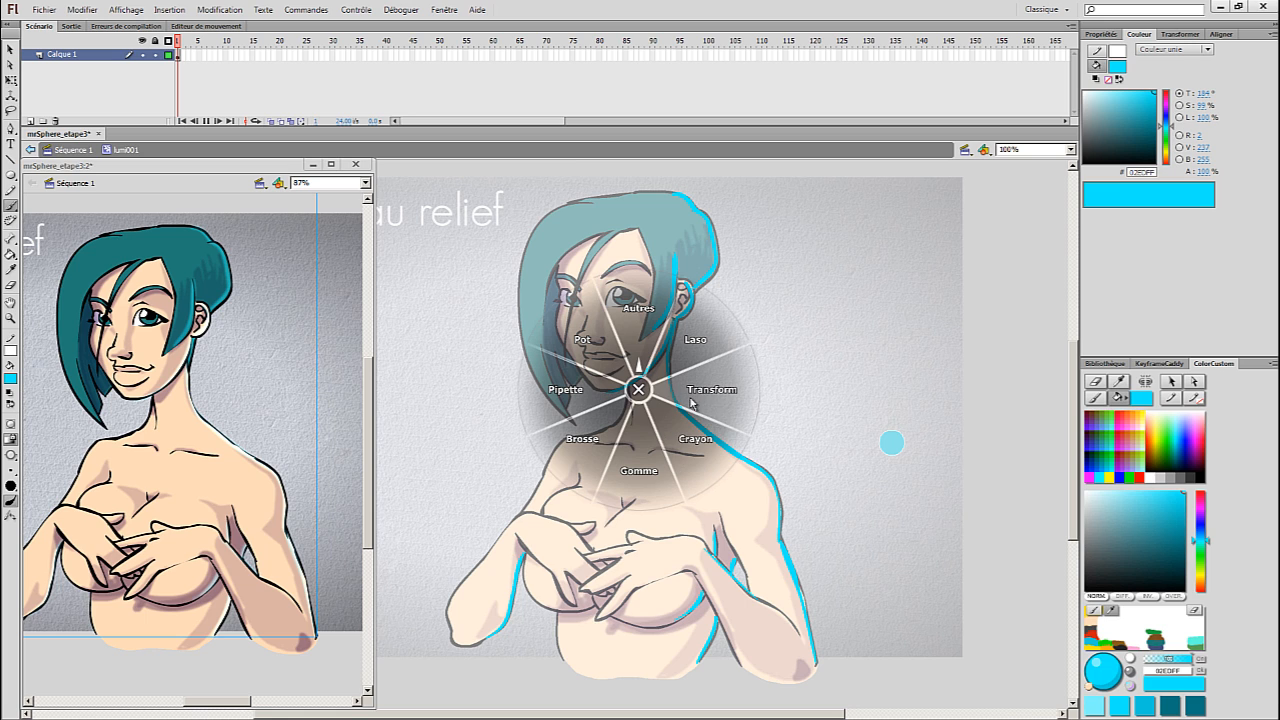
{"action": "left_click", "coordinate": [607, 427]}
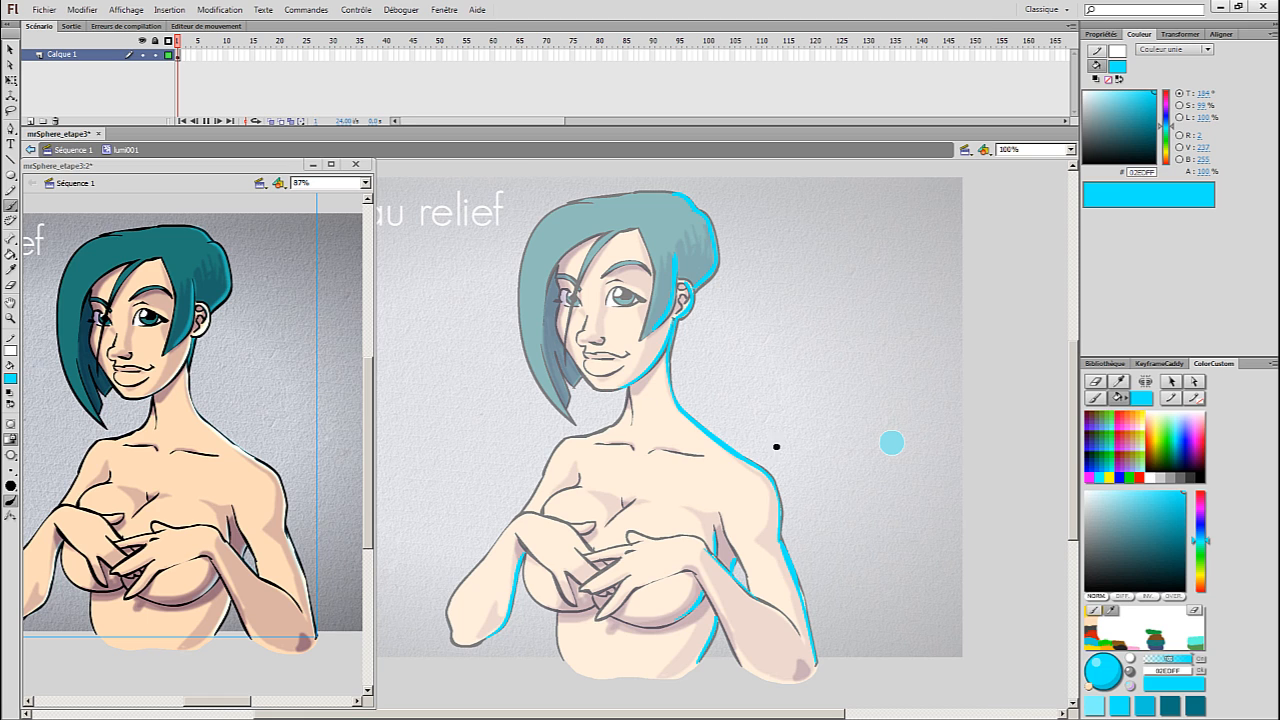
- Change the Brush colour to yellow and paint rim light on the chest curve, forearm, upper arm, shoulder, neck, collarbones and hand
{"action": "right_click", "coordinate": [794, 457]}
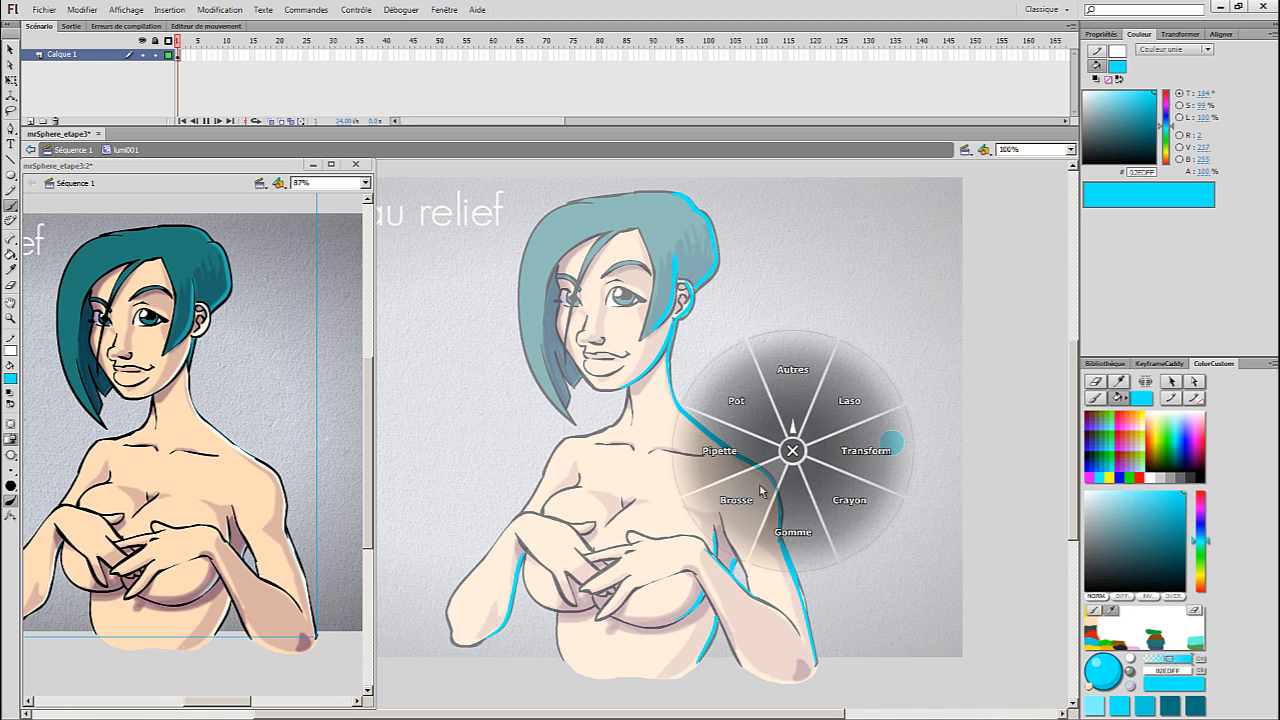
{"action": "left_click", "coordinate": [760, 494]}
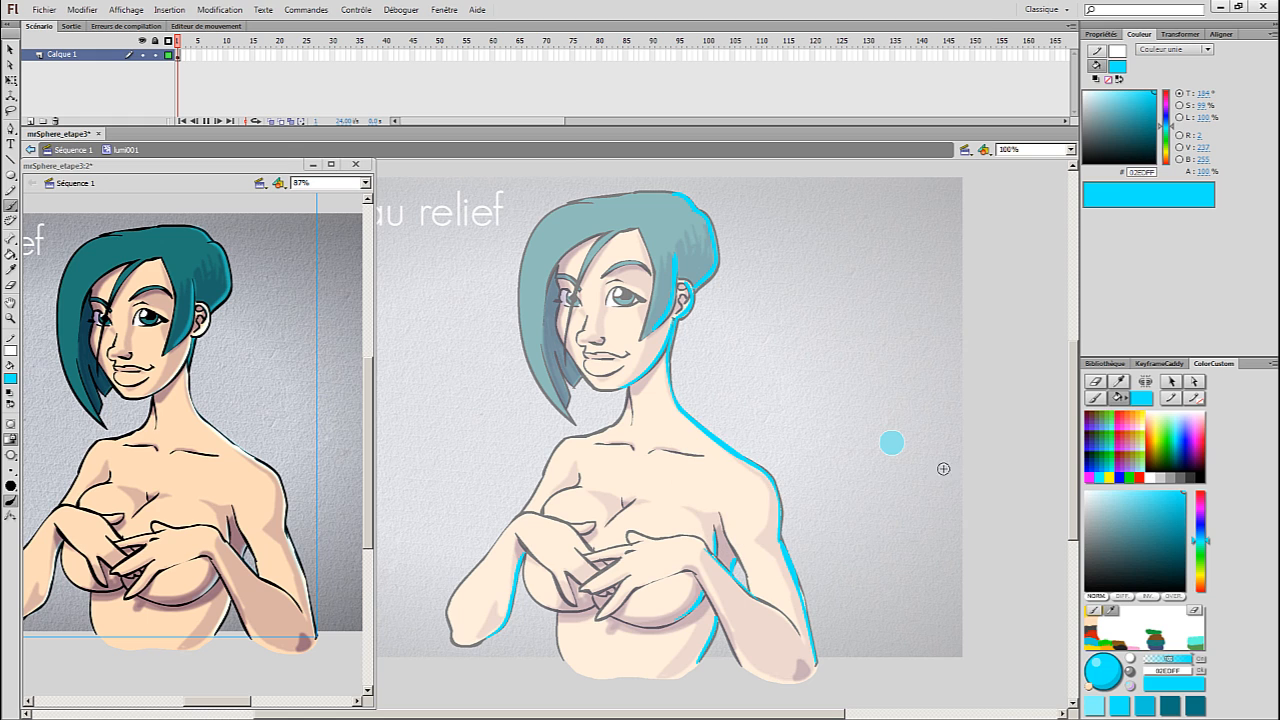
{"action": "left_click", "coordinate": [1093, 648]}
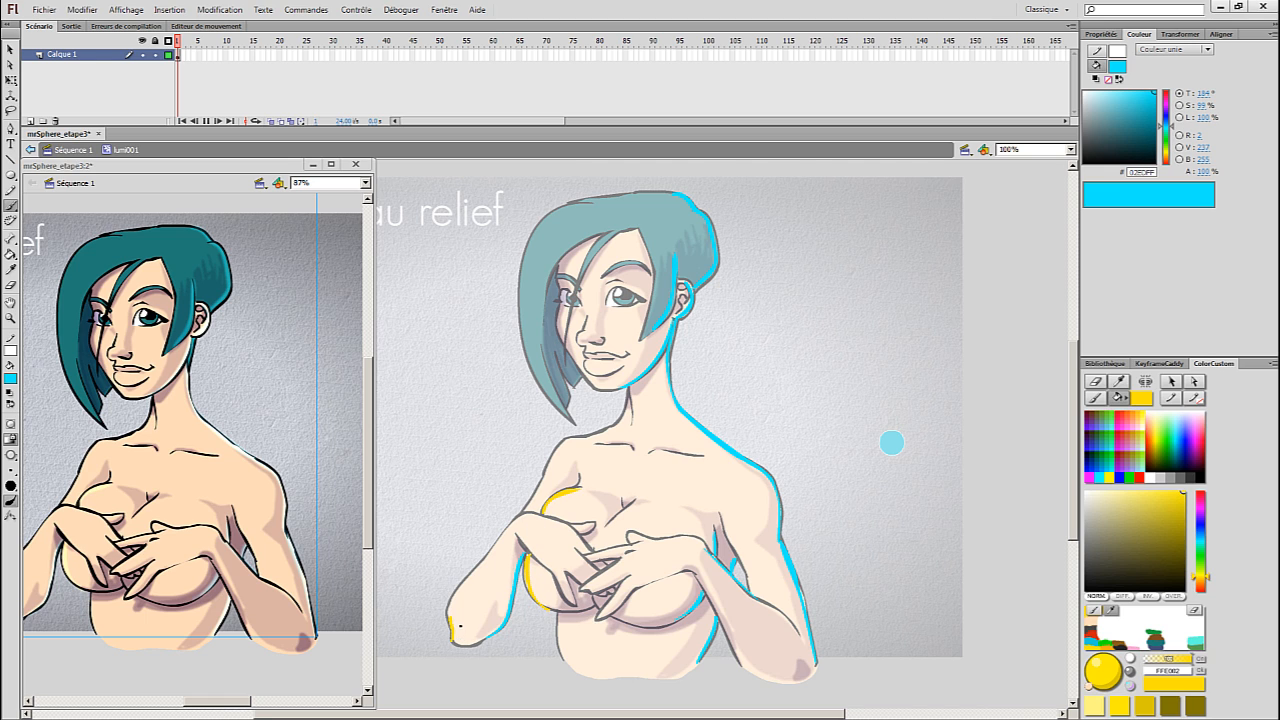
{"action": "left_click_drag", "start_coordinate": [453, 630], "coordinate": [457, 591]}
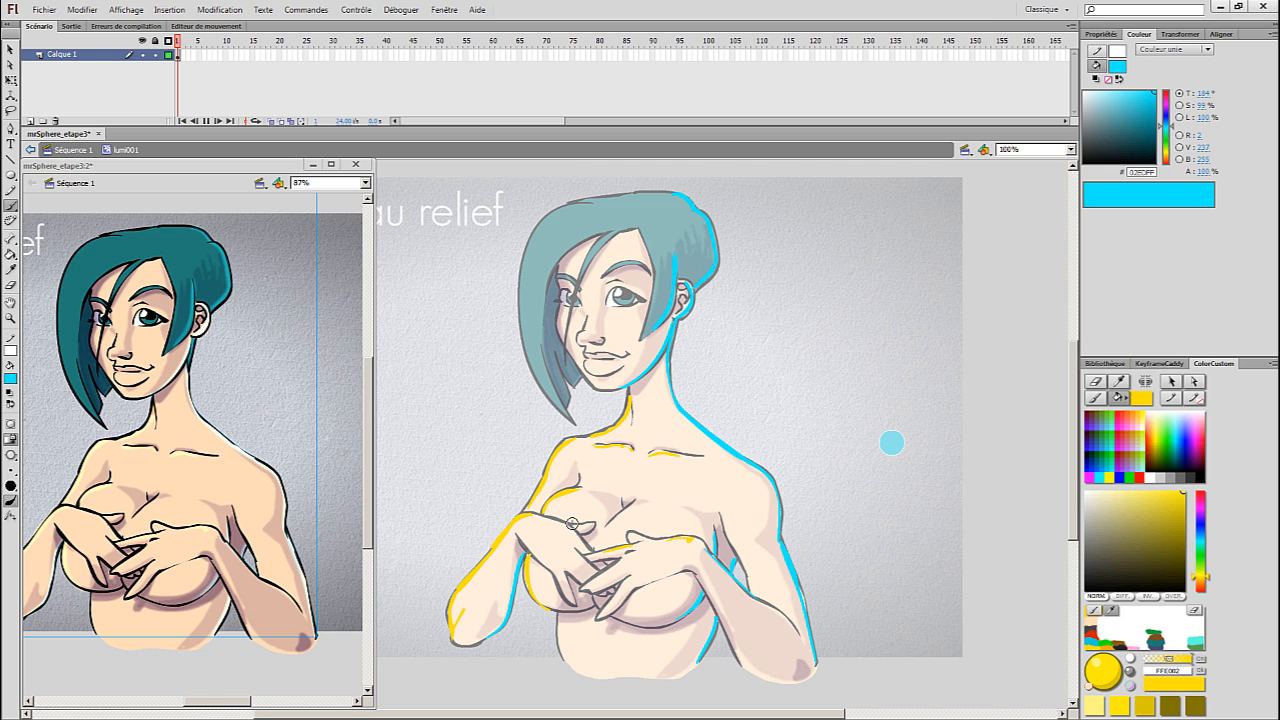
- Set the fill to yellow FFE002 and brush highlights on the nose, lower lip, shoulders, chest and hands
{"action": "left_click_drag", "start_coordinate": [651, 415], "coordinate": [683, 441]}
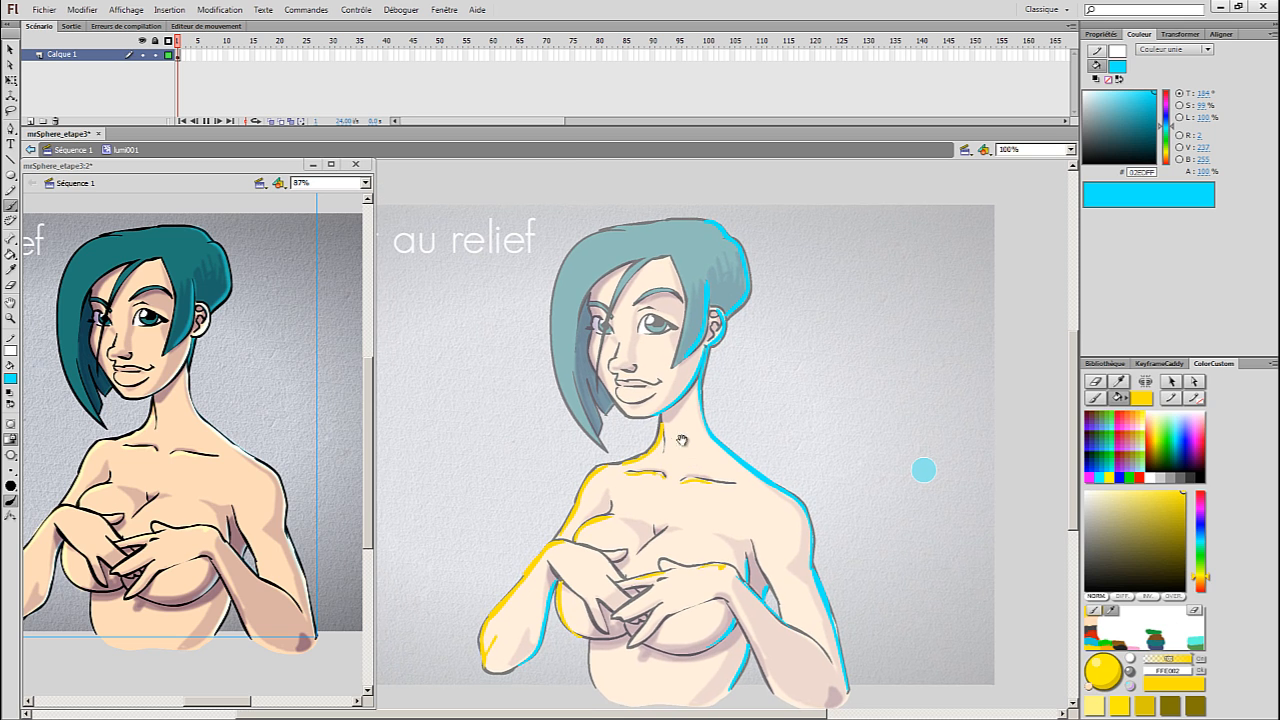
{"action": "key", "text": "i"}
{"action": "left_click", "coordinate": [641, 457]}
{"action": "key", "text": "b"}
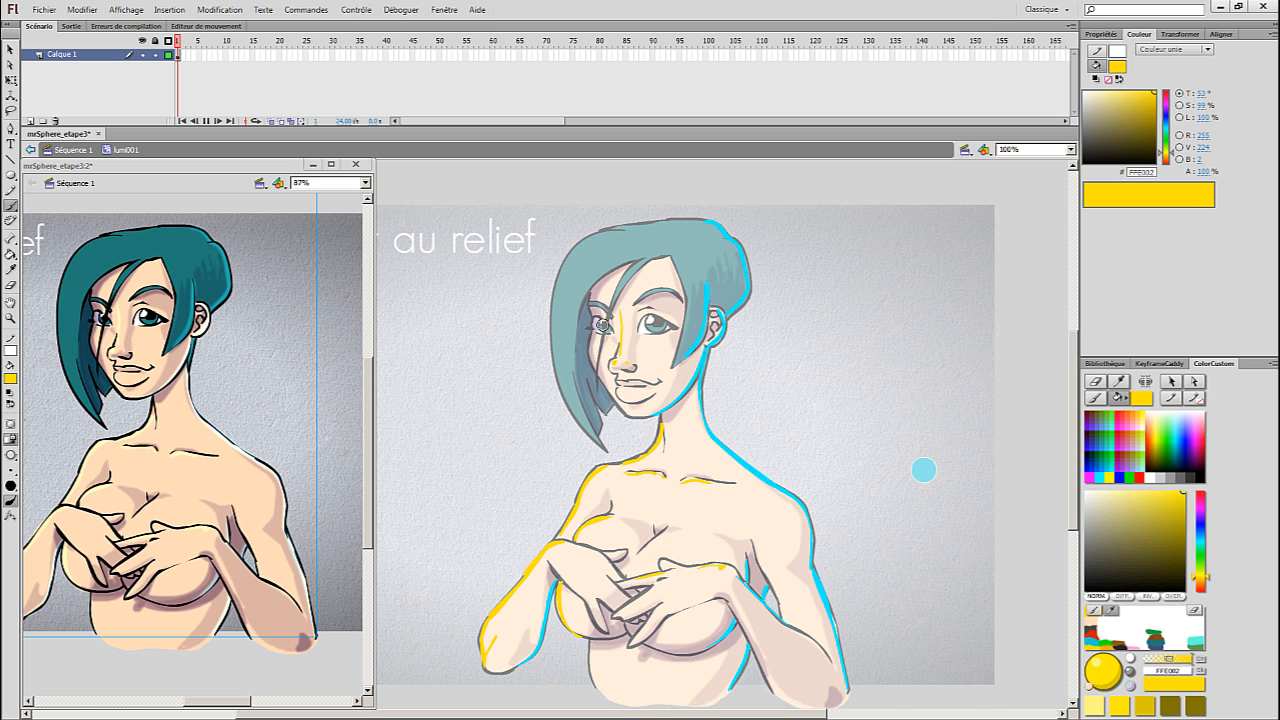
{"action": "key", "text": "ctrl+z"}
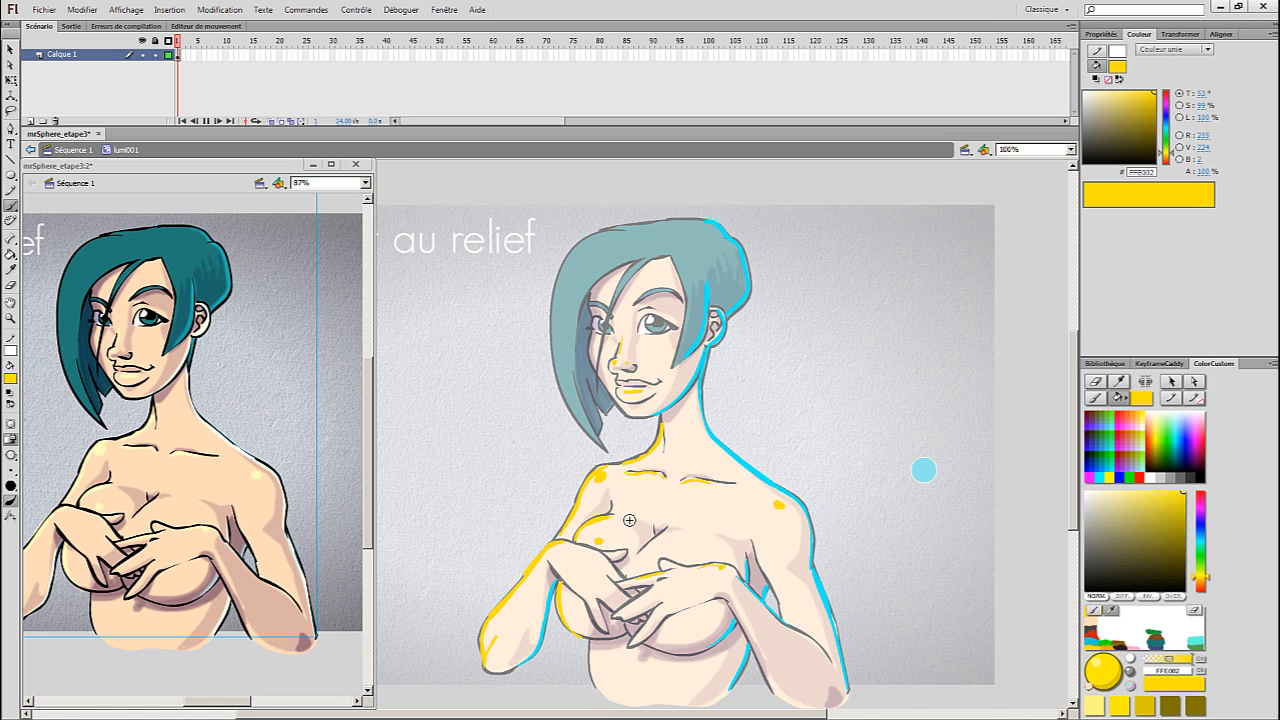
{"action": "key", "text": "ctrl+z"}
{"action": "left_click_drag", "start_coordinate": [638, 604], "coordinate": [664, 588]}
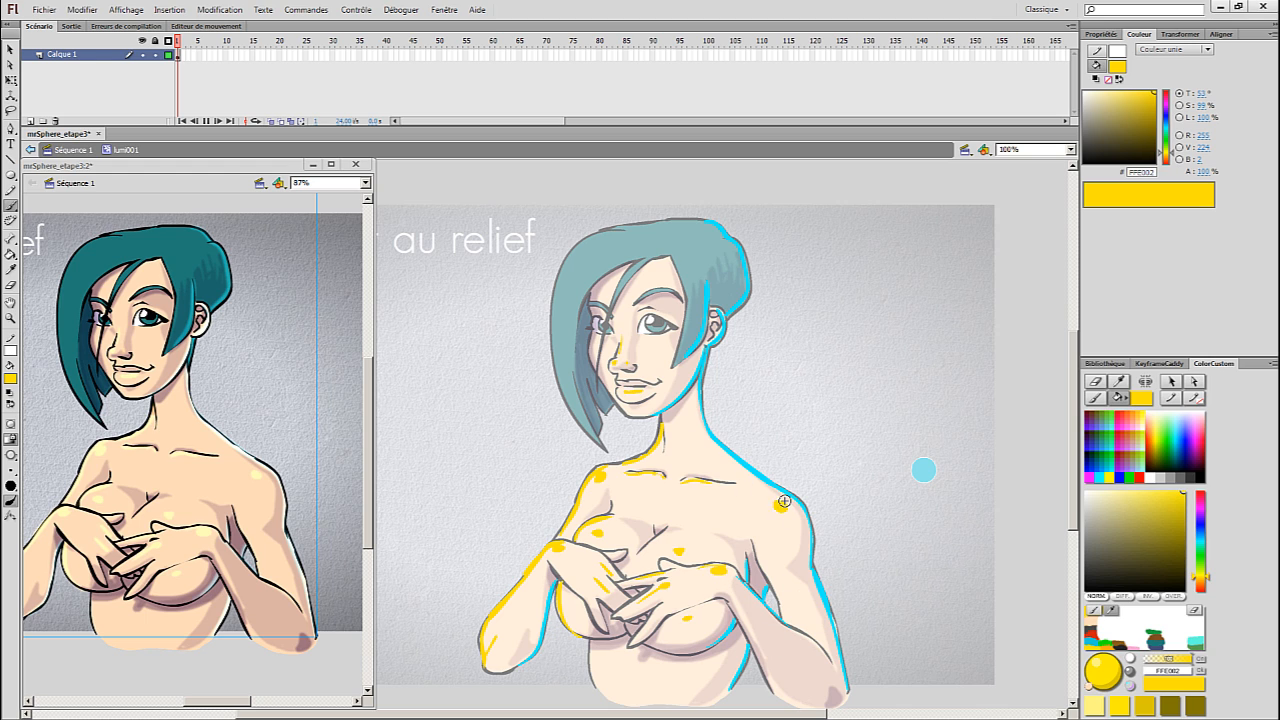
- Dab yellow highlights under the eyes and thin the yellow shoulder, hand and arm highlights with the Eraser
{"action": "left_click", "coordinate": [666, 342]}
{"action": "right_click", "coordinate": [733, 357]}
{"action": "left_click", "coordinate": [735, 428]}
{"action": "left_click_drag", "start_coordinate": [608, 380], "coordinate": [606, 382]}
{"action": "left_click_drag", "start_coordinate": [722, 576], "coordinate": [720, 577]}
{"action": "left_click_drag", "start_coordinate": [498, 620], "coordinate": [542, 563]}
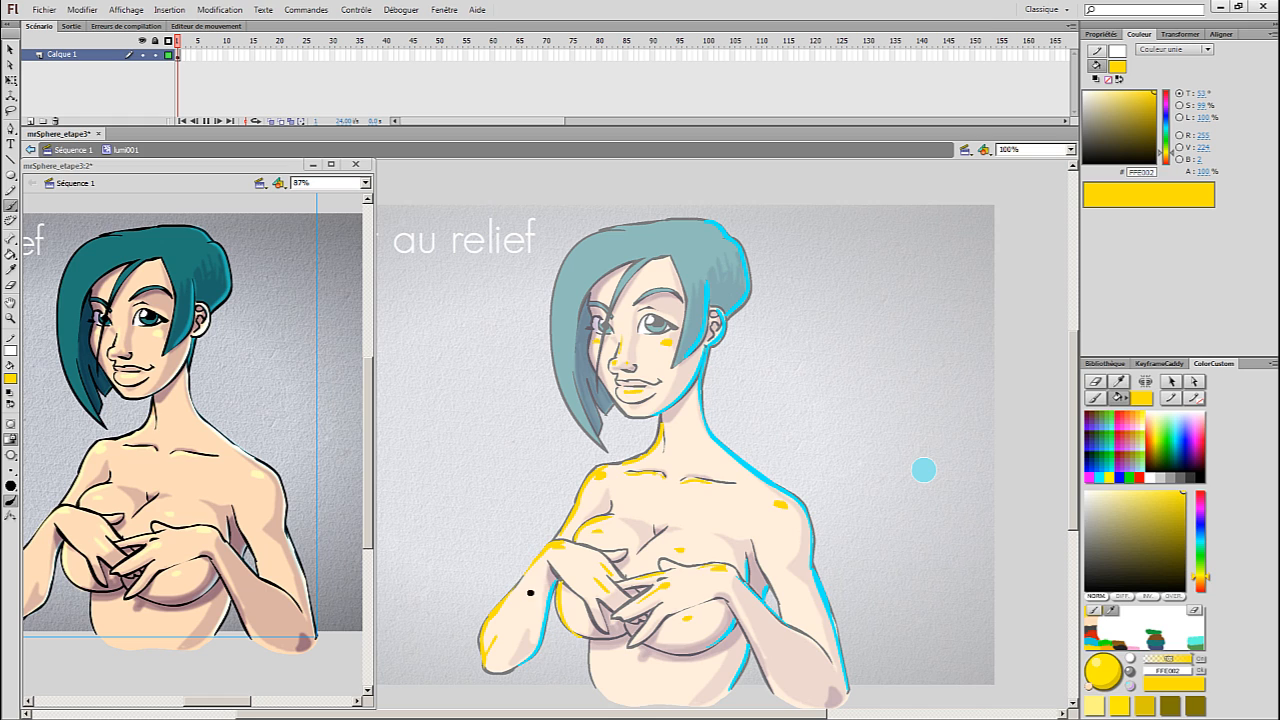
{"action": "left_click_drag", "start_coordinate": [571, 526], "coordinate": [589, 490]}
- Switch the colour to white, adjust the Brush options, and add small white glints in the eyes and inside the yellow highlights
{"action": "right_click", "coordinate": [763, 443]}
{"action": "left_click", "coordinate": [716, 478]}
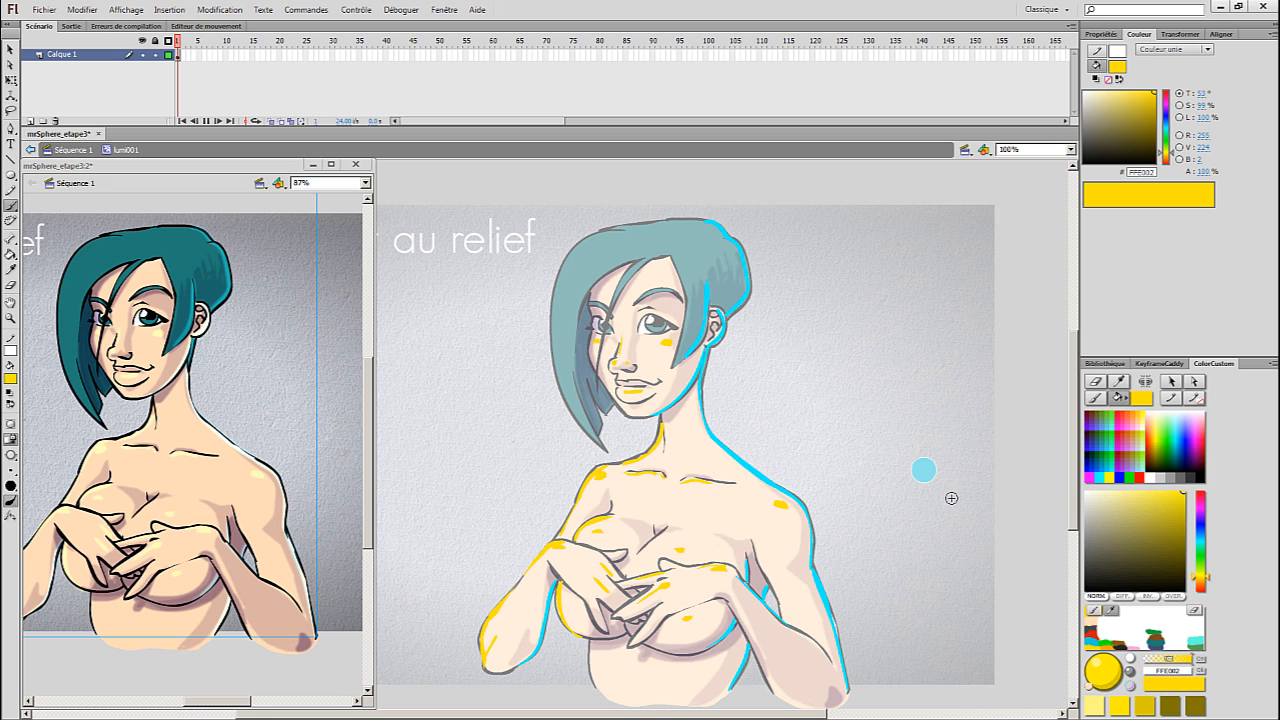
{"action": "left_click", "coordinate": [1134, 618]}
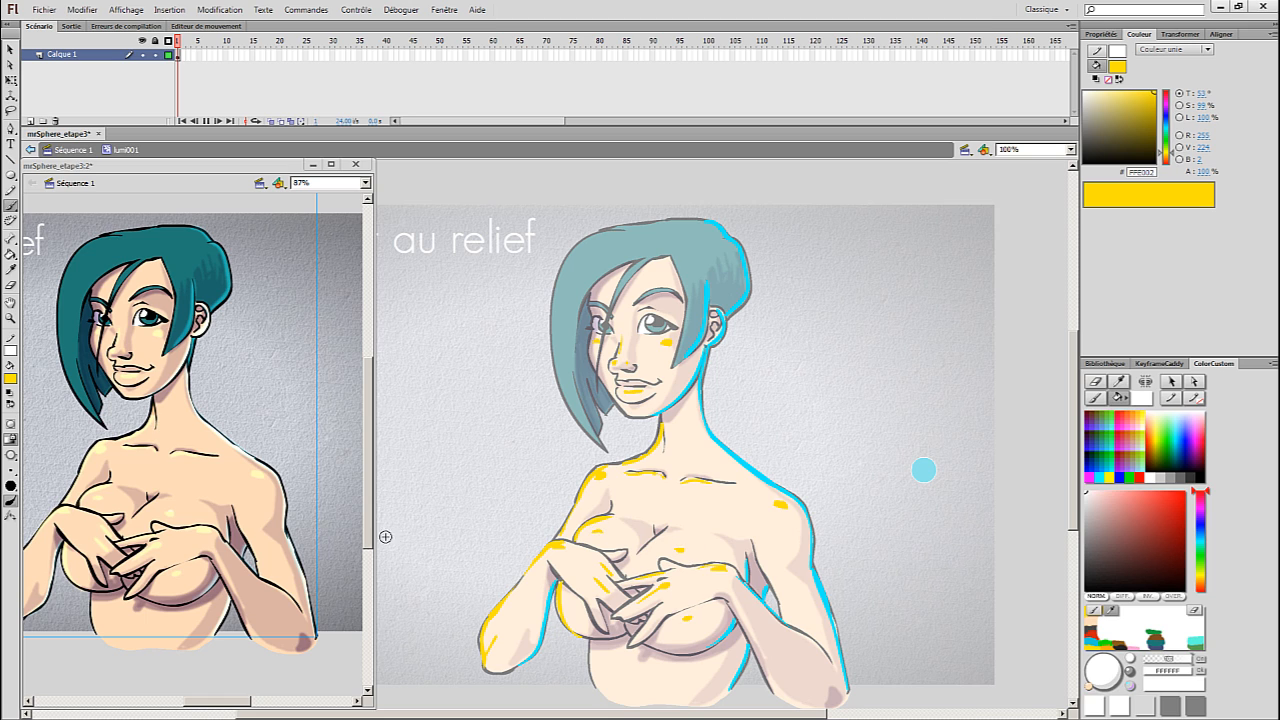
{"action": "left_click", "coordinate": [11, 439]}
{"action": "left_click", "coordinate": [34, 458]}
{"action": "left_click", "coordinate": [13, 456]}
{"action": "left_click", "coordinate": [102, 457]}
{"action": "right_click", "coordinate": [682, 530]}
{"action": "left_click", "coordinate": [609, 535]}
- Paint yellow light on the long hair lock, the top outline, the fringe and the eyes with the Brush
{"action": "right_click", "coordinate": [597, 528]}
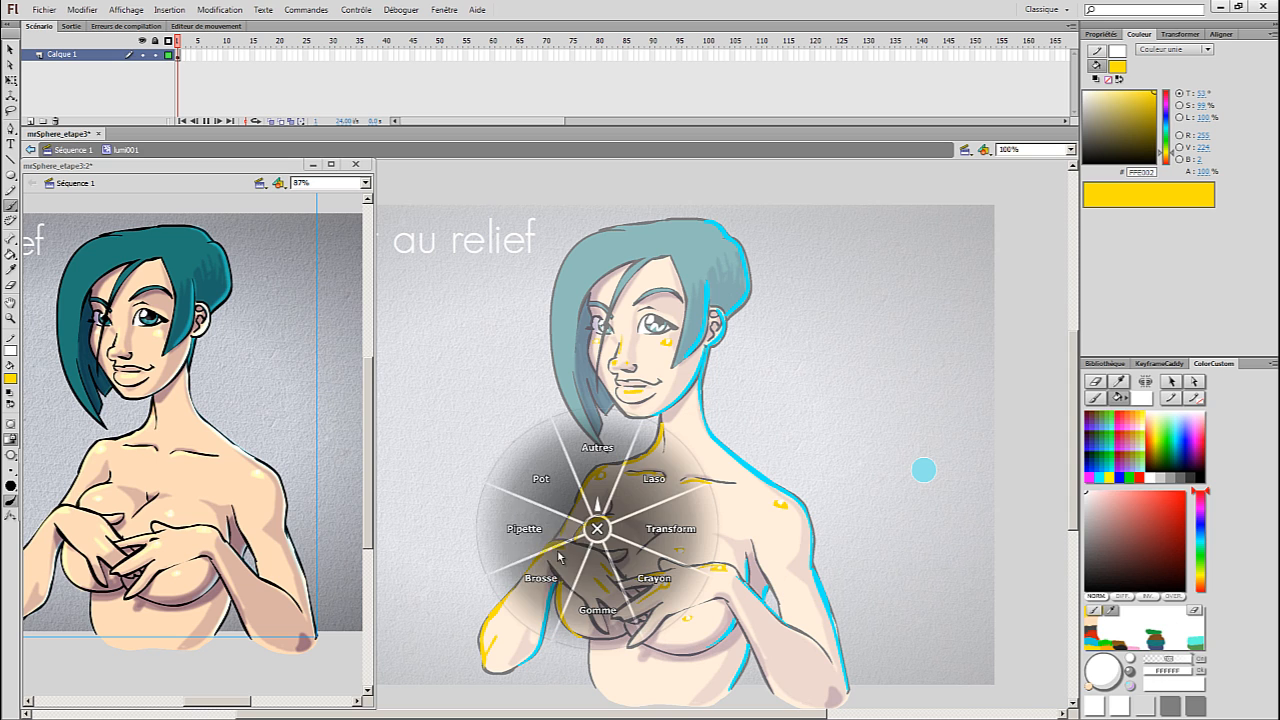
{"action": "left_click", "coordinate": [562, 556]}
{"action": "mouse_move", "coordinate": [573, 261]}
{"action": "left_mouse_down"}
{"action": "mouse_move", "coordinate": [555, 342]}
{"action": "mouse_move", "coordinate": [576, 402]}
{"action": "left_mouse_up"}
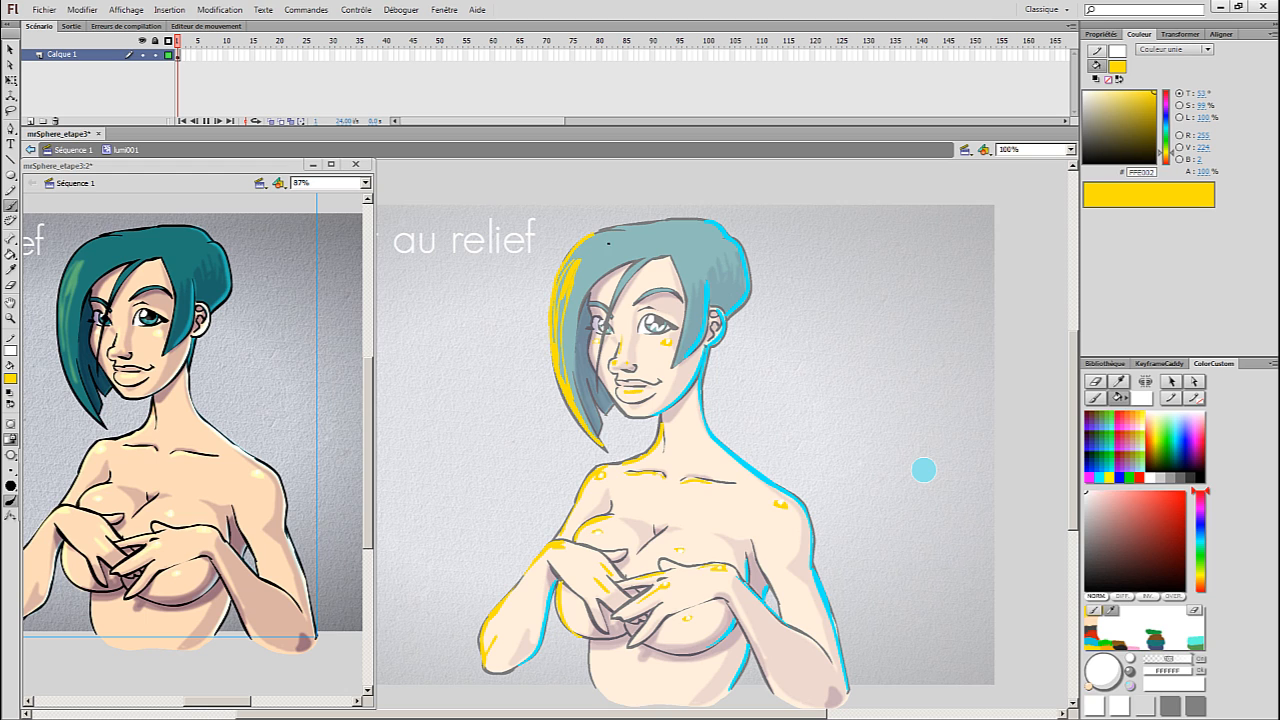
{"action": "mouse_move", "coordinate": [595, 235]}
{"action": "left_mouse_down"}
{"action": "mouse_move", "coordinate": [623, 226]}
{"action": "mouse_move", "coordinate": [613, 297]}
{"action": "left_mouse_up"}
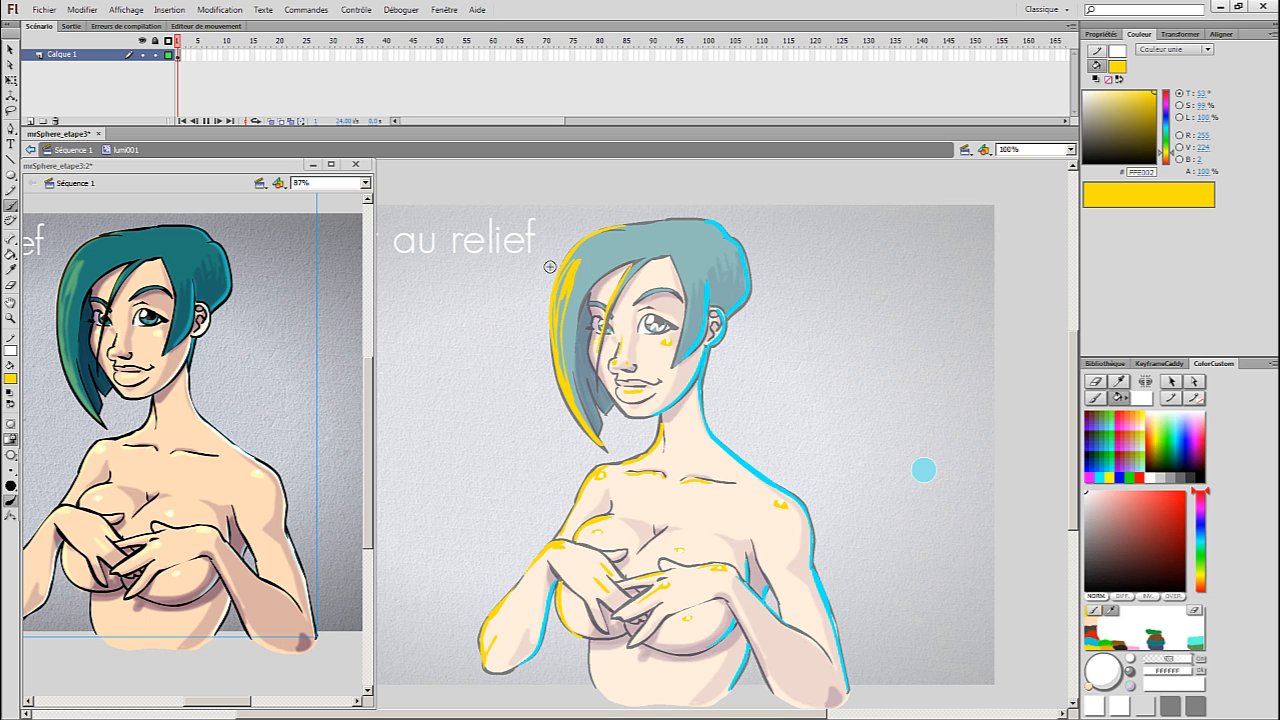
{"action": "key", "text": "ctrl+z"}
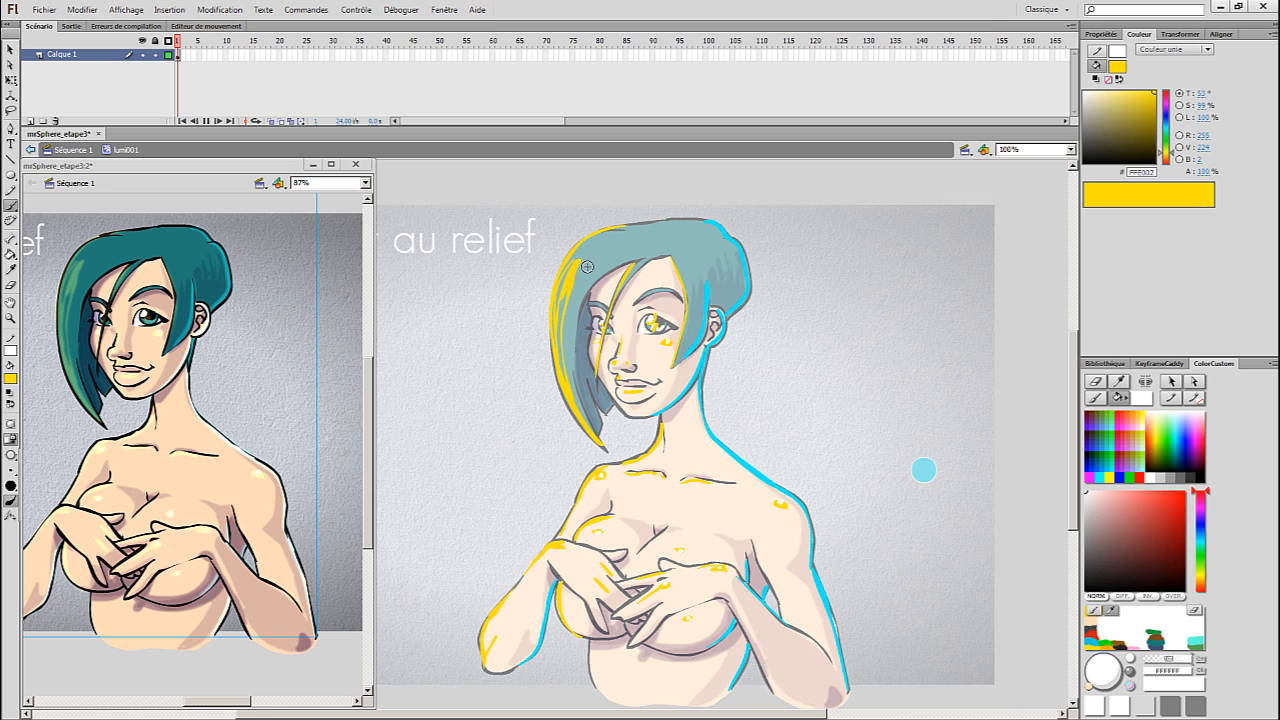
{"action": "right_click", "coordinate": [744, 328]}
{"action": "left_click", "coordinate": [719, 376]}
- Leave the lumi001 clip and return to the main scene
{"action": "right_click", "coordinate": [846, 456]}
{"action": "left_click", "coordinate": [893, 465]}
{"action": "double_click", "coordinate": [871, 457]}
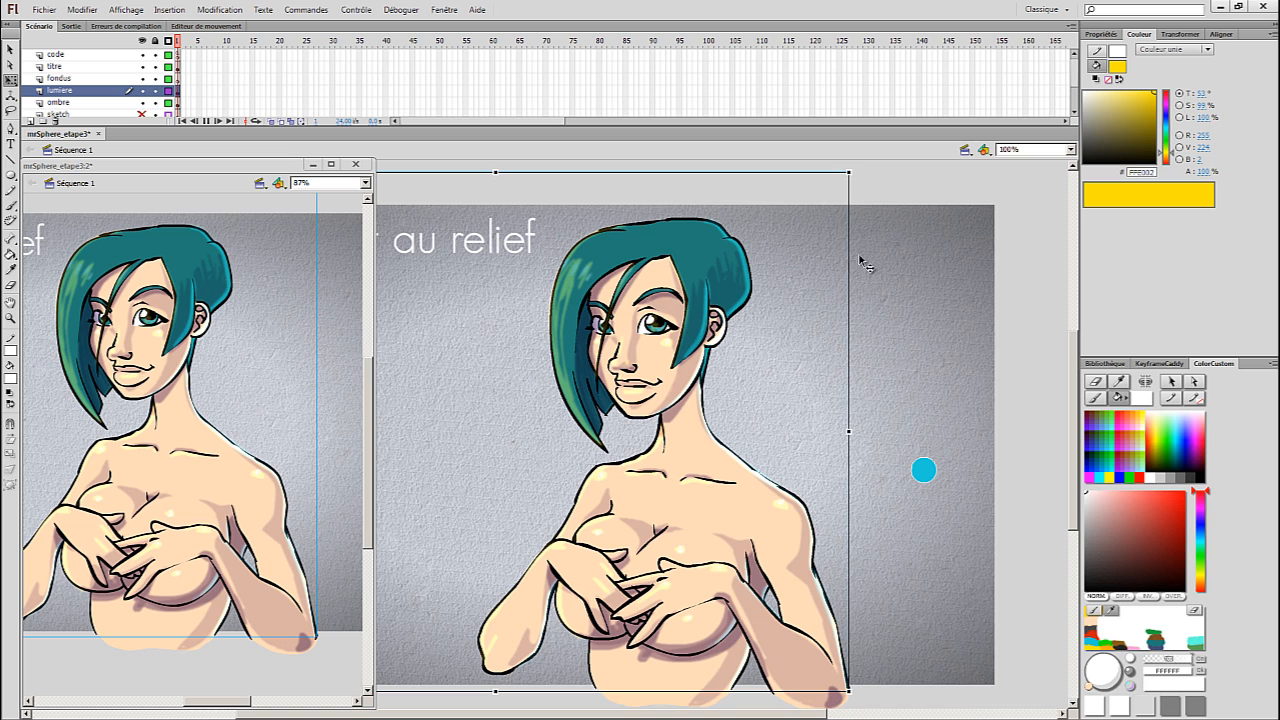
{"action": "mouse_move", "coordinate": [934, 286]}
{"action": "left_mouse_down"}
{"action": "mouse_move", "coordinate": [1004, 346]}
{"action": "mouse_move", "coordinate": [1073, 366]}
{"action": "left_mouse_up"}
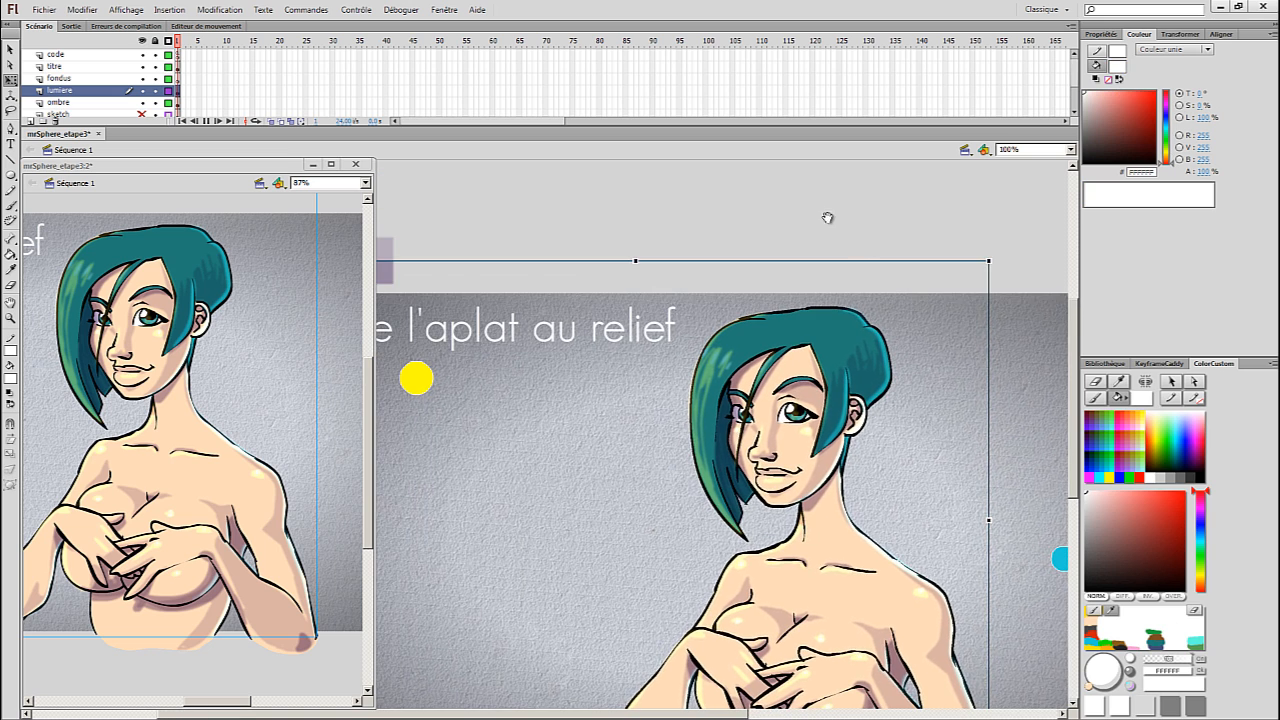
- Open the lumi_001 clip and outline white light zones on the neck, shoulders, chest, arms and hand with the Brush
{"action": "left_click_drag", "start_coordinate": [829, 217], "coordinate": [946, 221]}
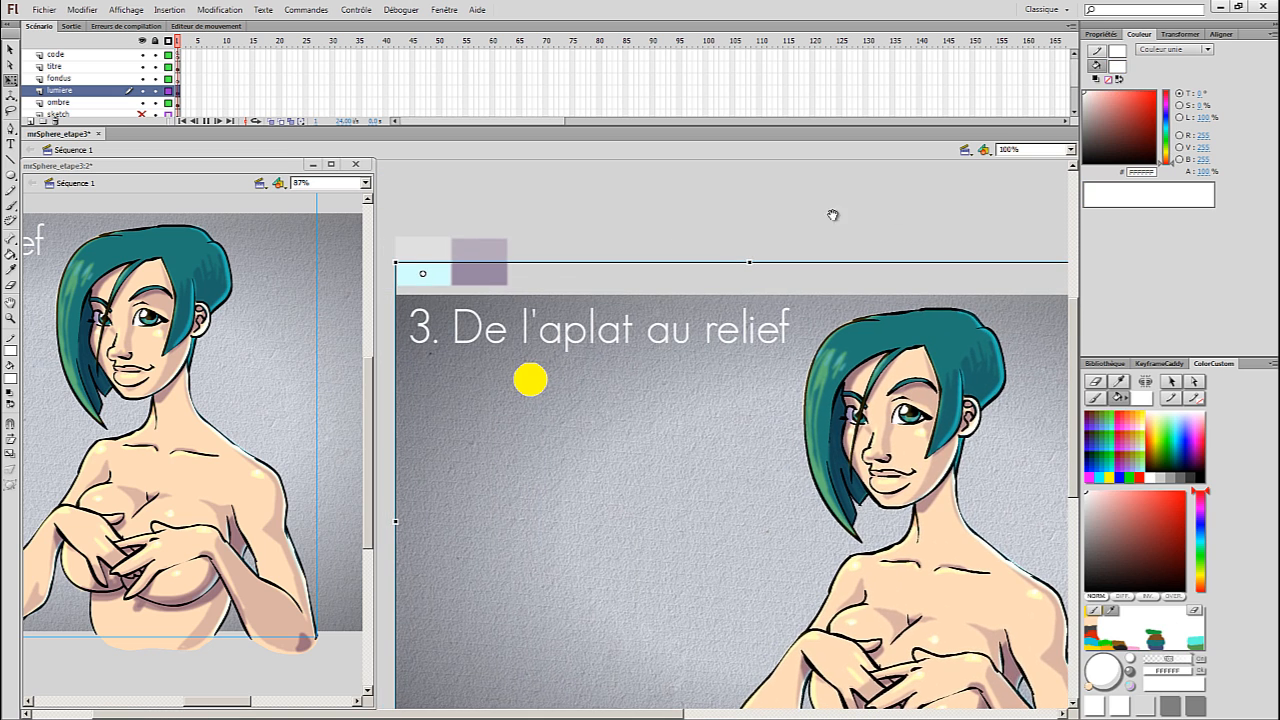
{"action": "left_click", "coordinate": [423, 249]}
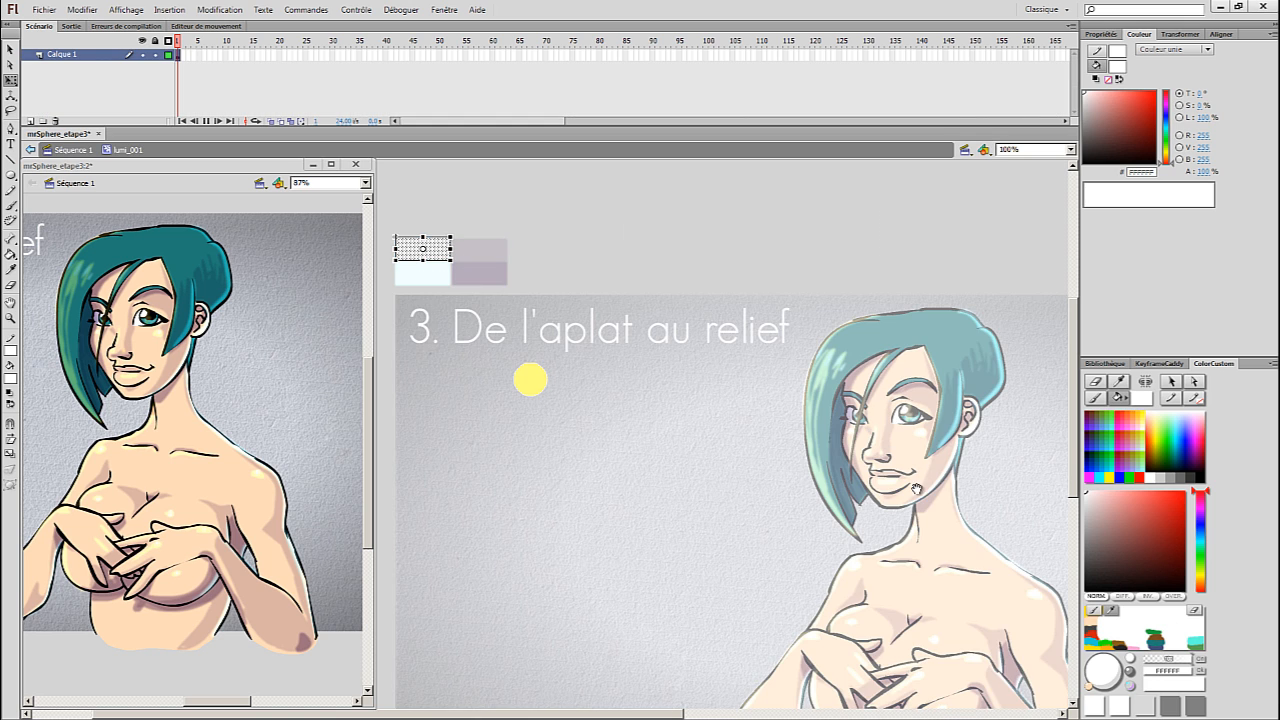
{"action": "left_click_drag", "start_coordinate": [880, 487], "coordinate": [705, 403]}
{"action": "right_click", "coordinate": [854, 505]}
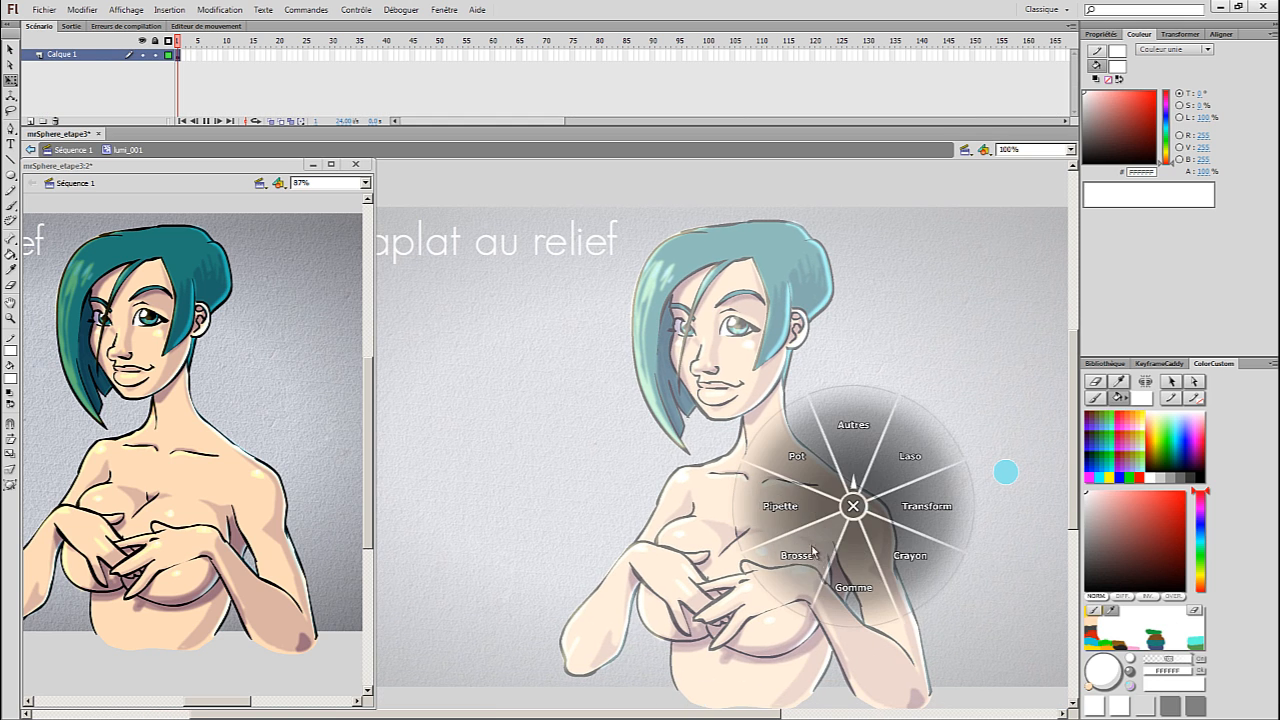
{"action": "left_click", "coordinate": [817, 556]}
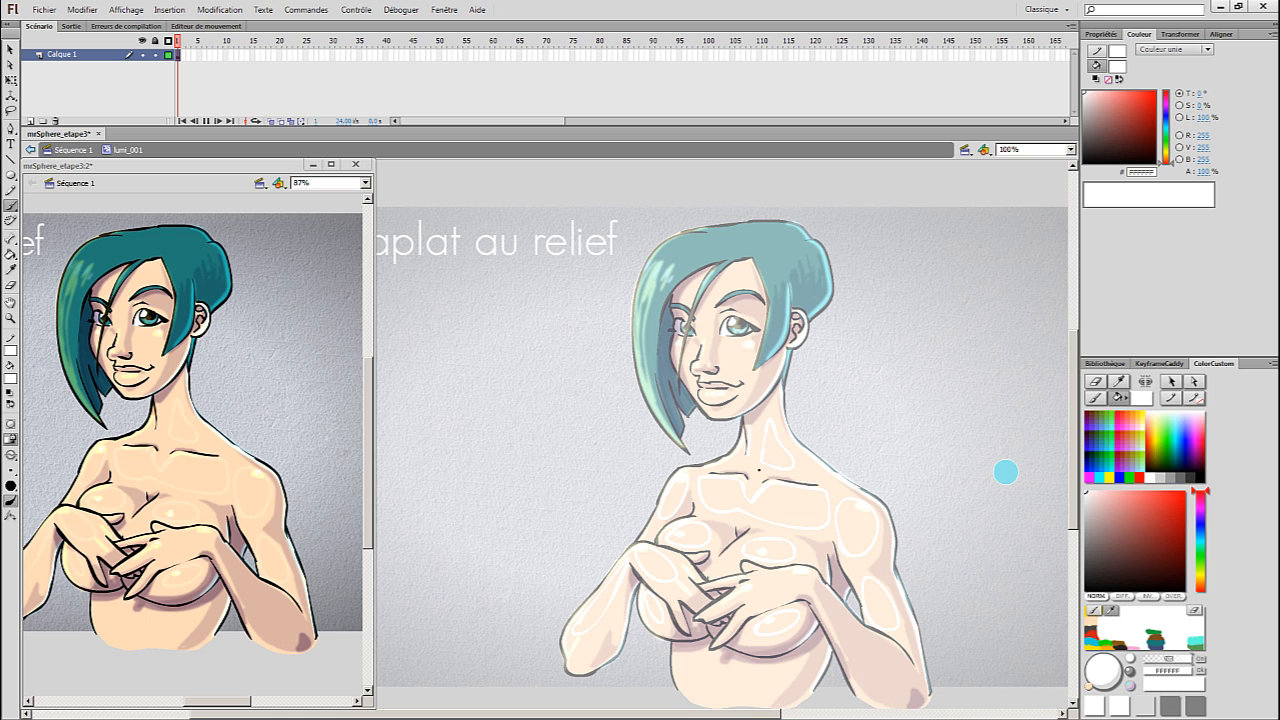
- Clean up the neck outline with the Eraser, and outline white light zones on the face and the long hair lock
{"action": "right_click", "coordinate": [791, 460]}
{"action": "left_click", "coordinate": [787, 513]}
{"action": "right_click", "coordinate": [780, 484]}
{"action": "left_click", "coordinate": [755, 513]}
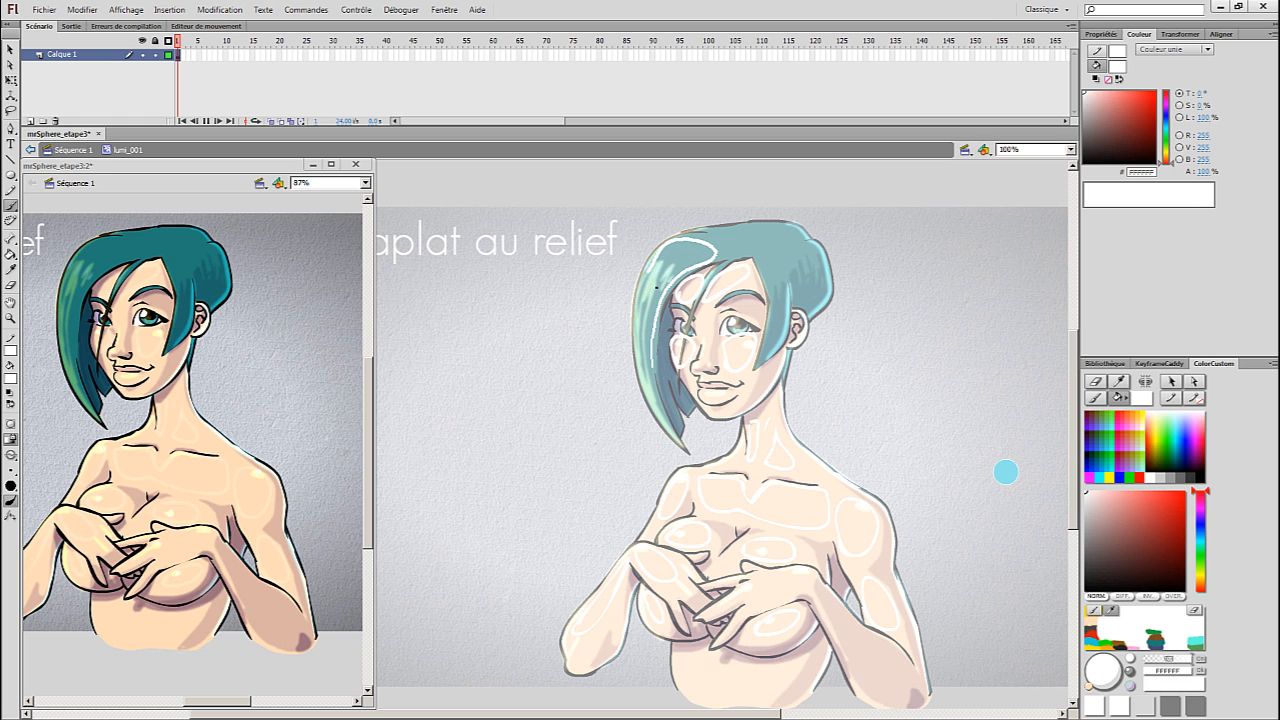
{"action": "left_click_drag", "start_coordinate": [661, 382], "coordinate": [656, 398]}
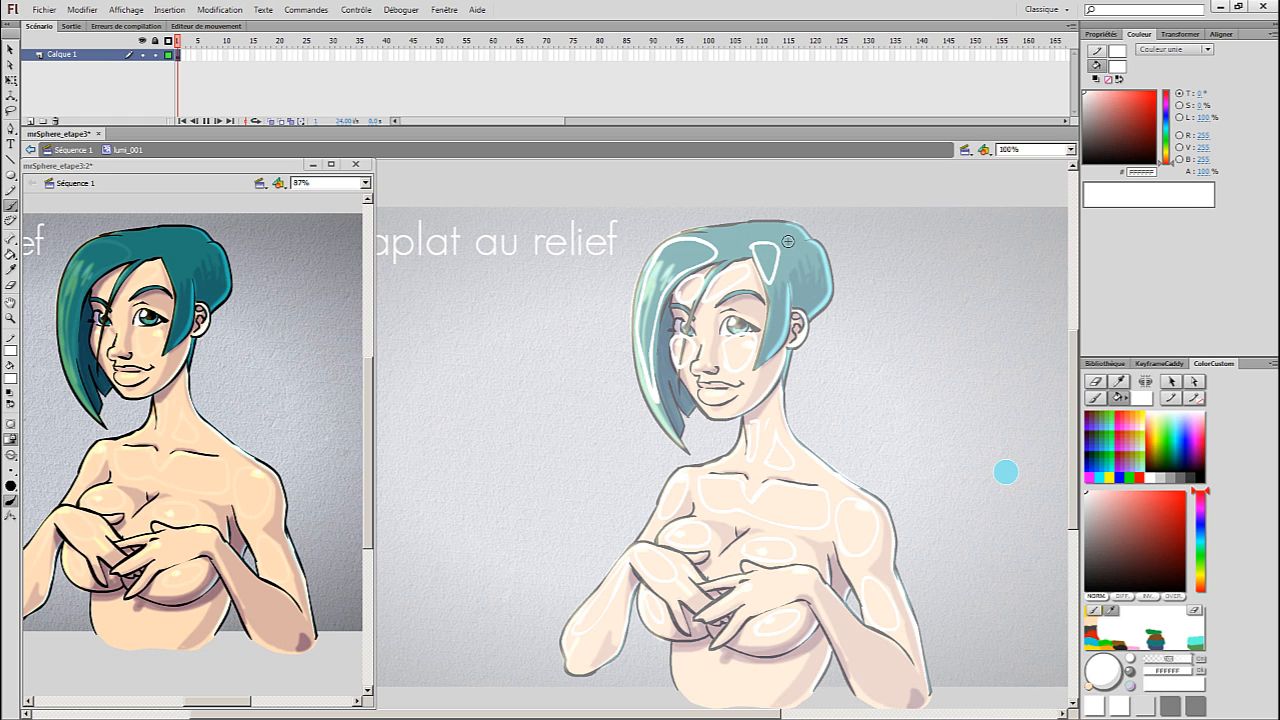
- Outline small white highlights on top of the hair, erasing and redrawing the second one as a narrower shape
{"action": "left_click_drag", "start_coordinate": [776, 249], "coordinate": [793, 239]}
{"action": "left_click_drag", "start_coordinate": [777, 283], "coordinate": [768, 287]}
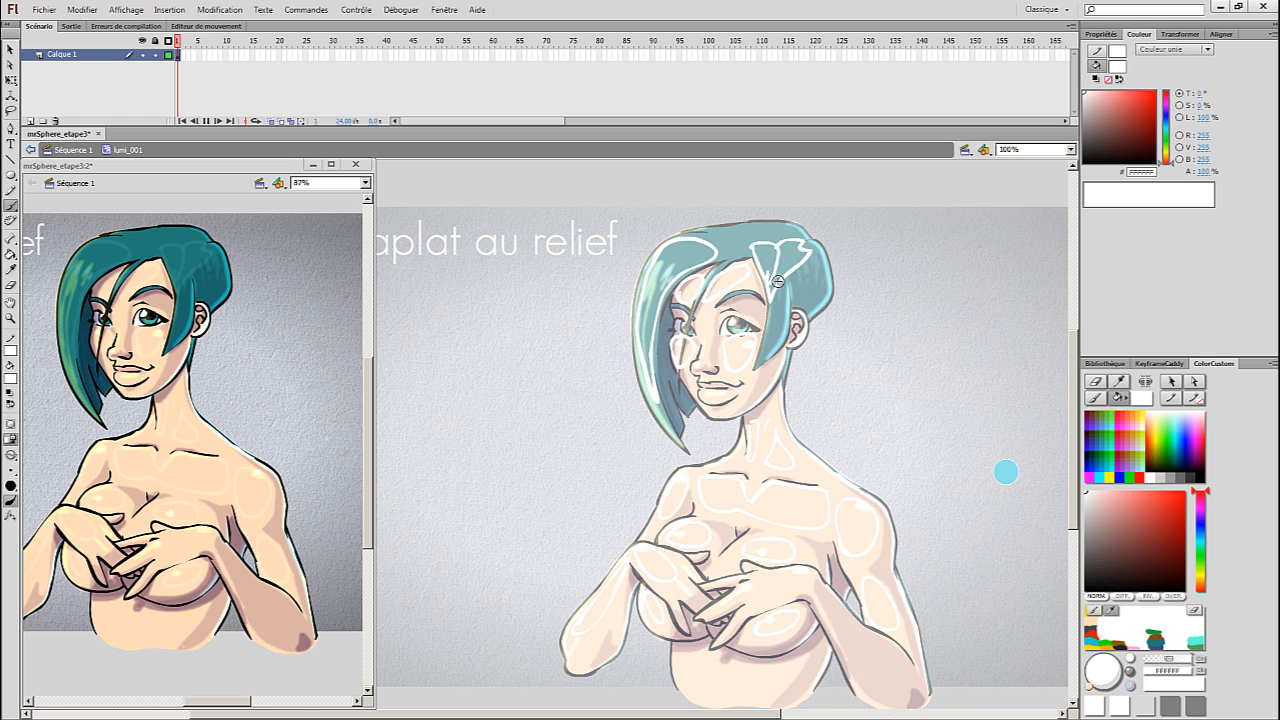
{"action": "right_click", "coordinate": [792, 330]}
{"action": "left_click", "coordinate": [795, 405]}
{"action": "mouse_move", "coordinate": [772, 292]}
{"action": "left_mouse_down"}
{"action": "mouse_move", "coordinate": [771, 257]}
{"action": "mouse_move", "coordinate": [808, 245]}
{"action": "left_mouse_up"}
{"action": "right_click", "coordinate": [834, 314]}
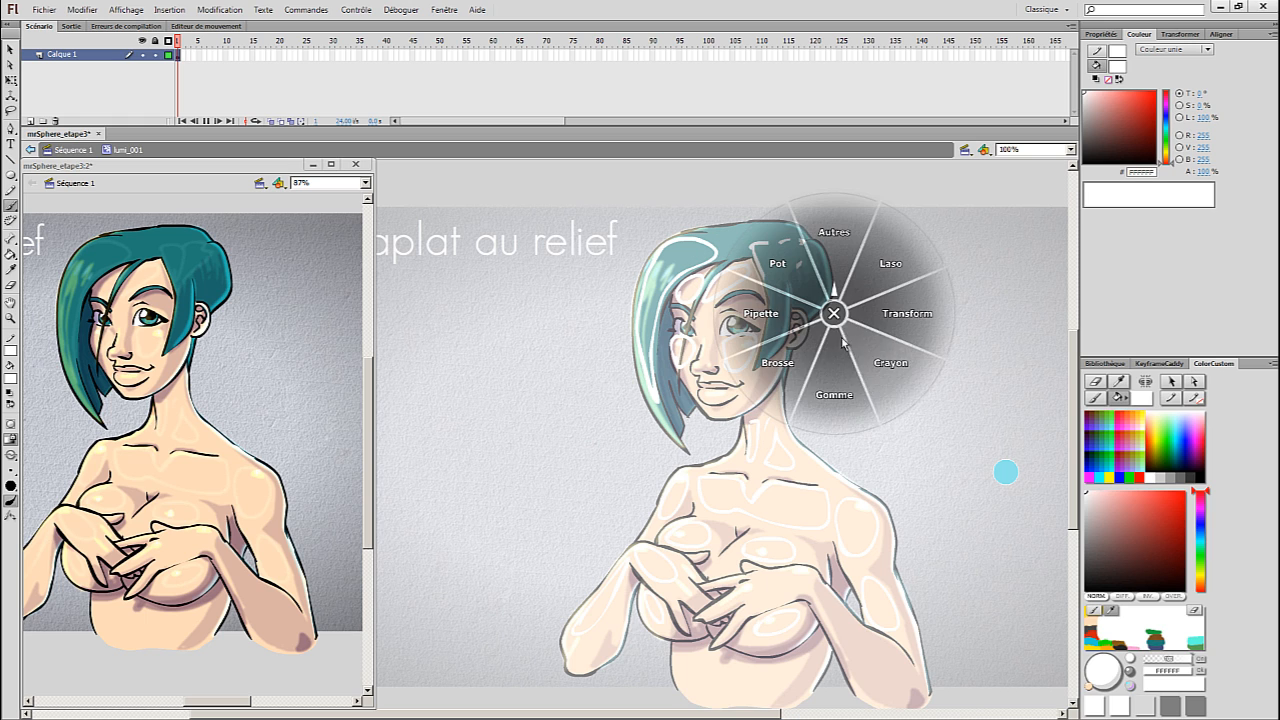
{"action": "left_click", "coordinate": [778, 361]}
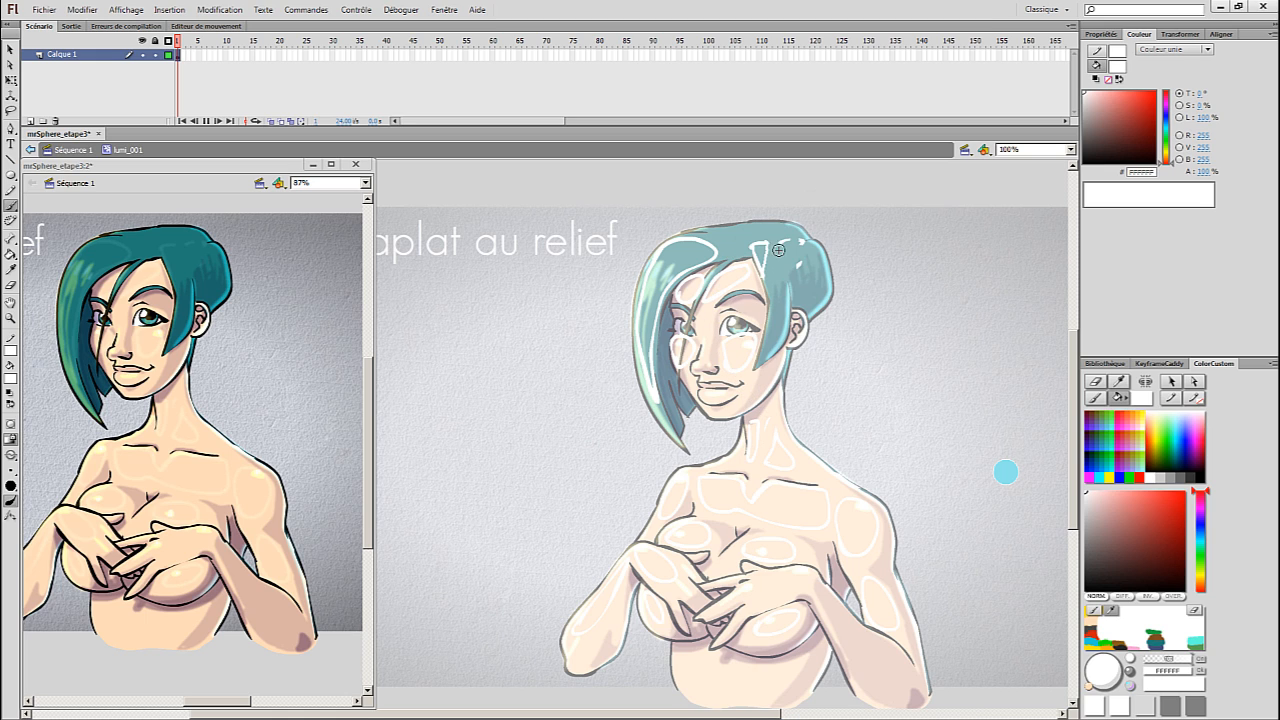
{"action": "left_click_drag", "start_coordinate": [778, 250], "coordinate": [801, 267]}
- Fill the outlined light zones on the chest, shoulders, arms and hand with white using the Paint Bucket
{"action": "right_click", "coordinate": [806, 523]}
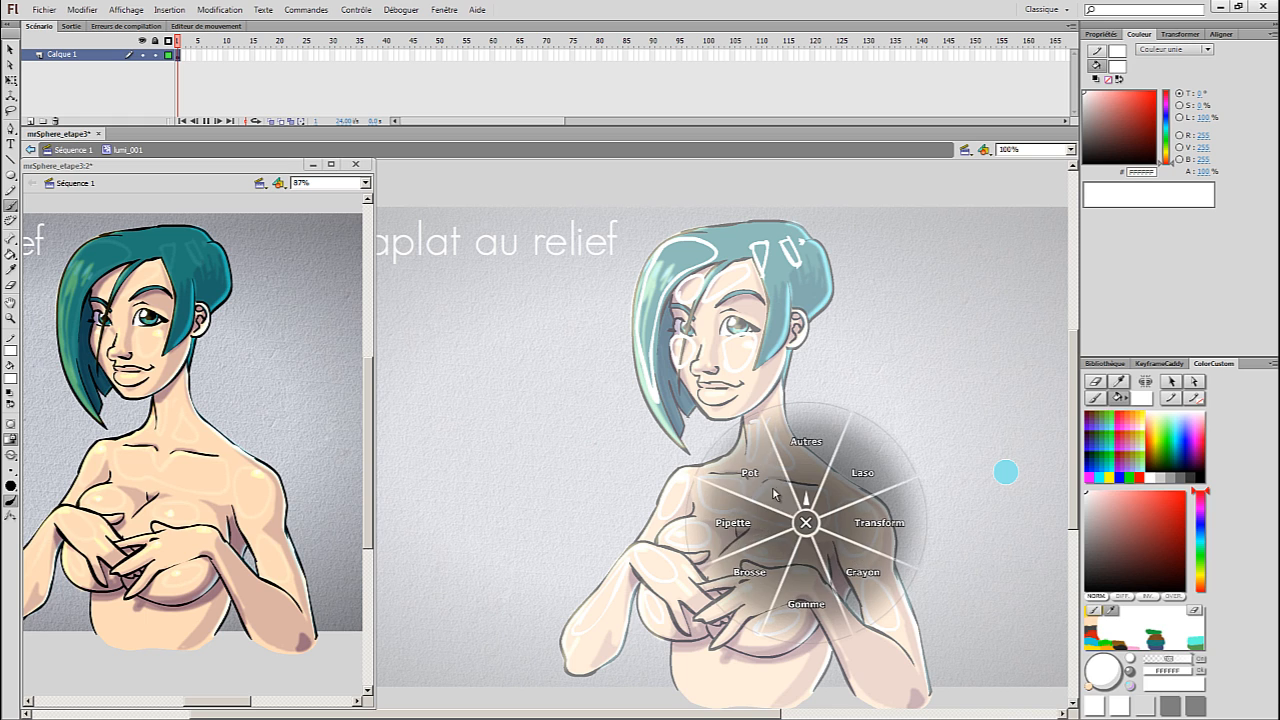
{"action": "left_click", "coordinate": [774, 494]}
{"action": "left_click", "coordinate": [812, 515]}
{"action": "left_click", "coordinate": [850, 532]}
{"action": "left_click", "coordinate": [867, 594]}
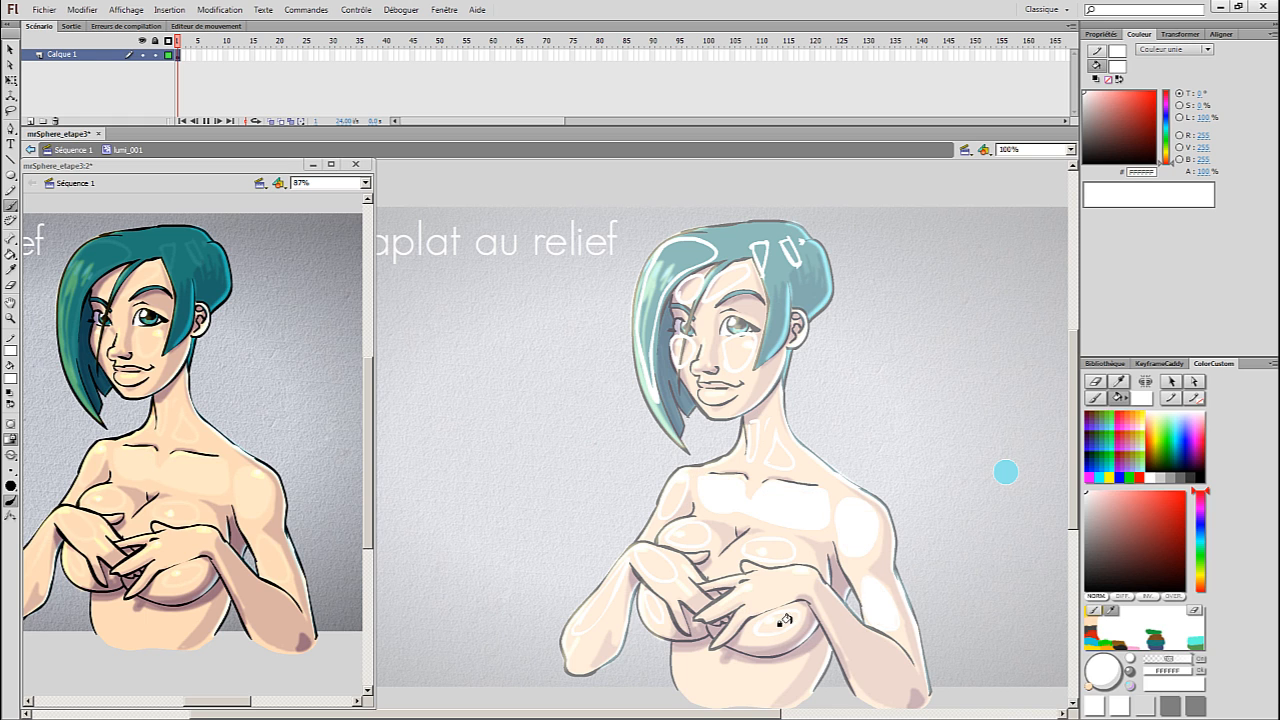
{"action": "left_click", "coordinate": [781, 620]}
{"action": "left_click", "coordinate": [767, 551]}
{"action": "left_click", "coordinate": [674, 540]}
{"action": "left_click", "coordinate": [657, 570]}
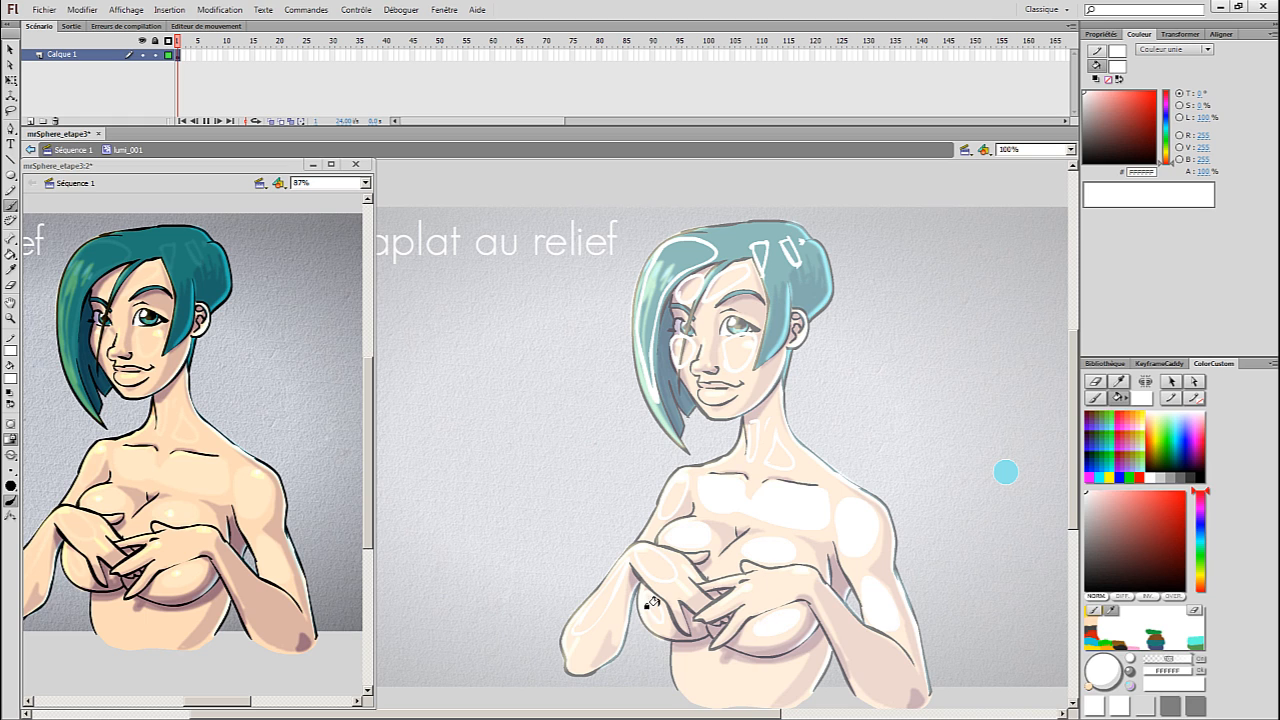
{"action": "left_click", "coordinate": [651, 603]}
{"action": "left_click", "coordinate": [604, 602]}
{"action": "left_click", "coordinate": [672, 497]}
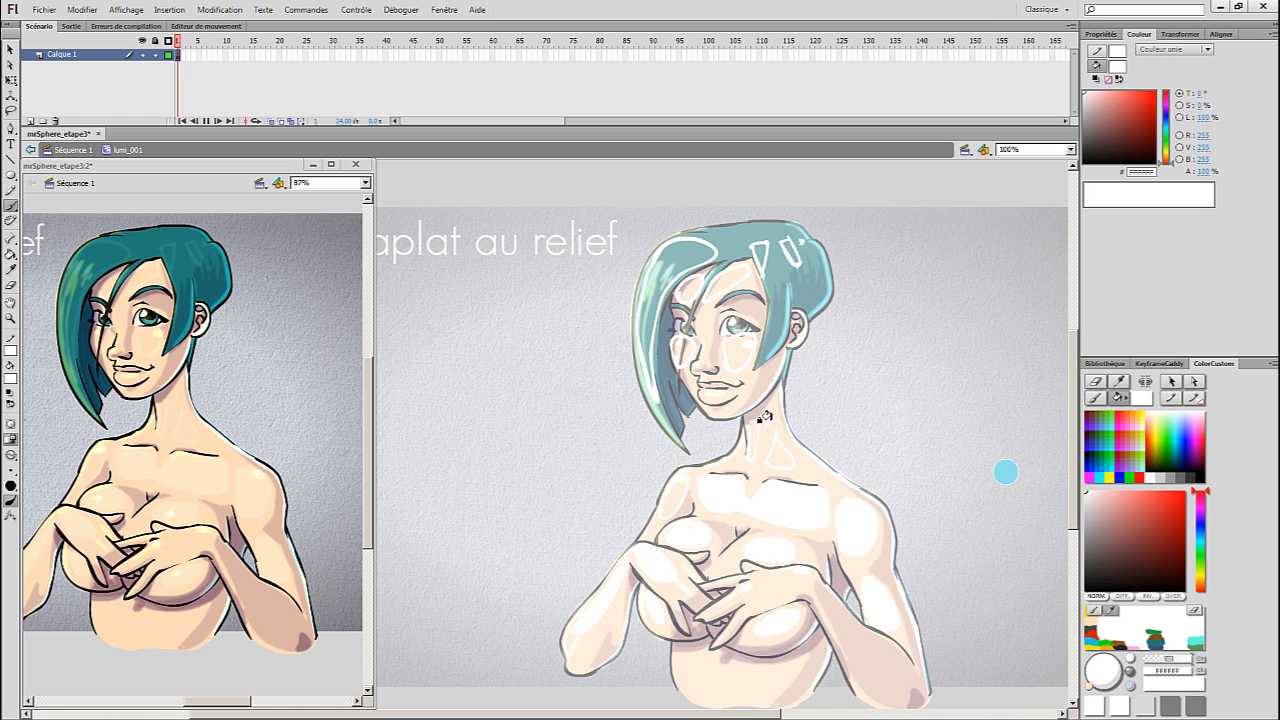
- Fill the outlined light zones on the neck, cheeks, forehead and hair with white
{"action": "left_click", "coordinate": [751, 433]}
{"action": "left_click", "coordinate": [774, 450]}
{"action": "left_click", "coordinate": [737, 351]}
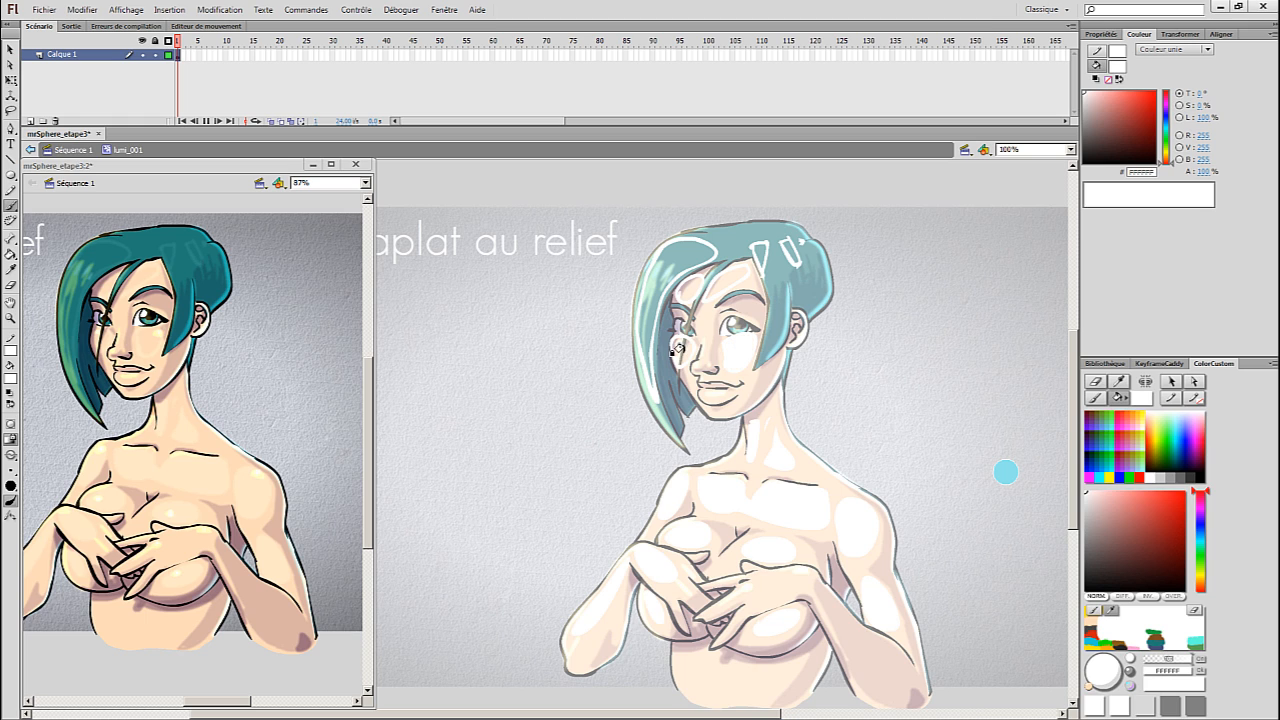
{"action": "left_click", "coordinate": [679, 348]}
{"action": "left_click", "coordinate": [689, 287]}
{"action": "left_click", "coordinate": [686, 250]}
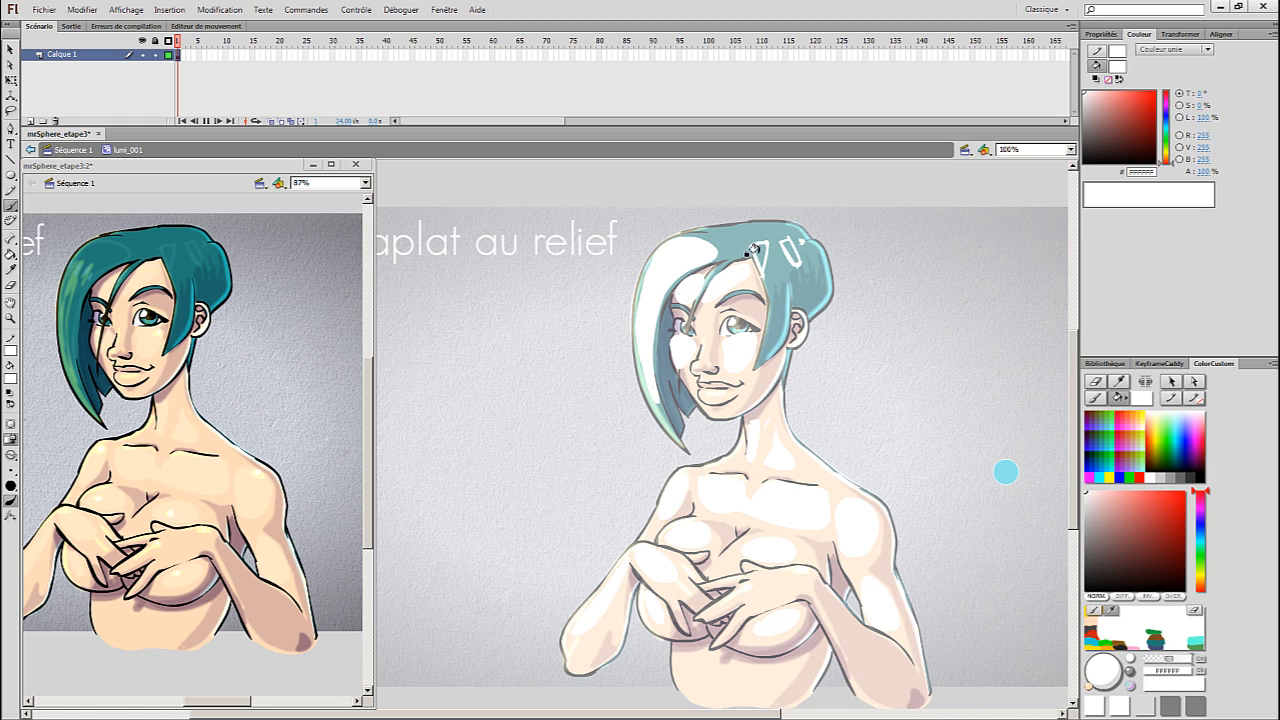
{"action": "left_click", "coordinate": [764, 252]}
{"action": "left_click", "coordinate": [793, 251]}
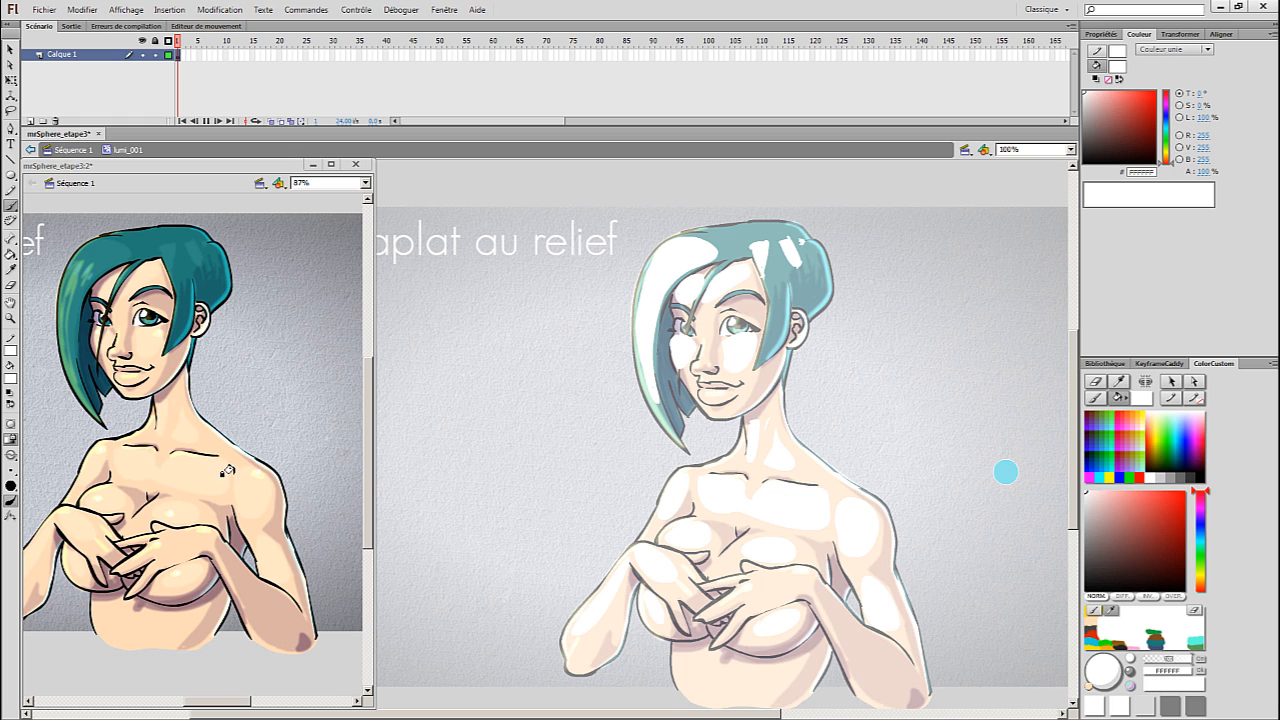
- Select all the white light zones on the character, recolour them golden yellow and deselect them
{"action": "right_click", "coordinate": [828, 541]}
{"action": "left_click", "coordinate": [756, 585]}
{"action": "right_click", "coordinate": [885, 433]}
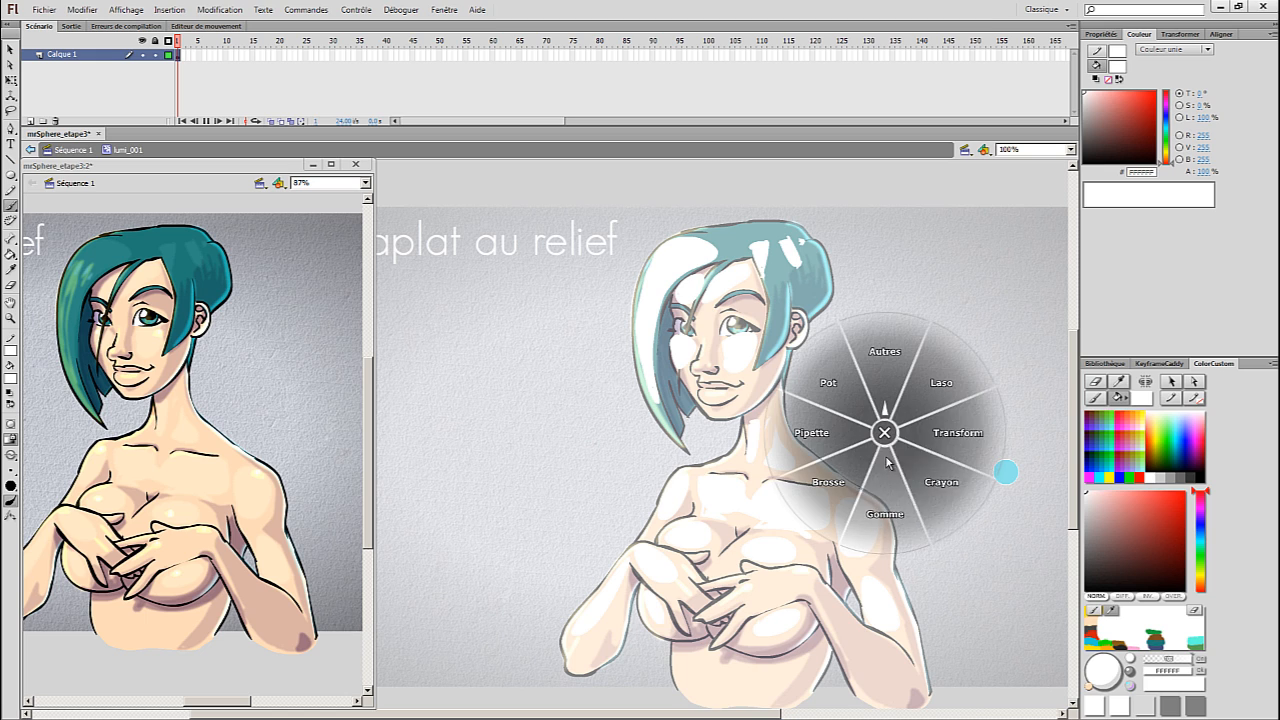
{"action": "left_click", "coordinate": [944, 438]}
{"action": "left_click_drag", "start_coordinate": [507, 182], "coordinate": [954, 710]}
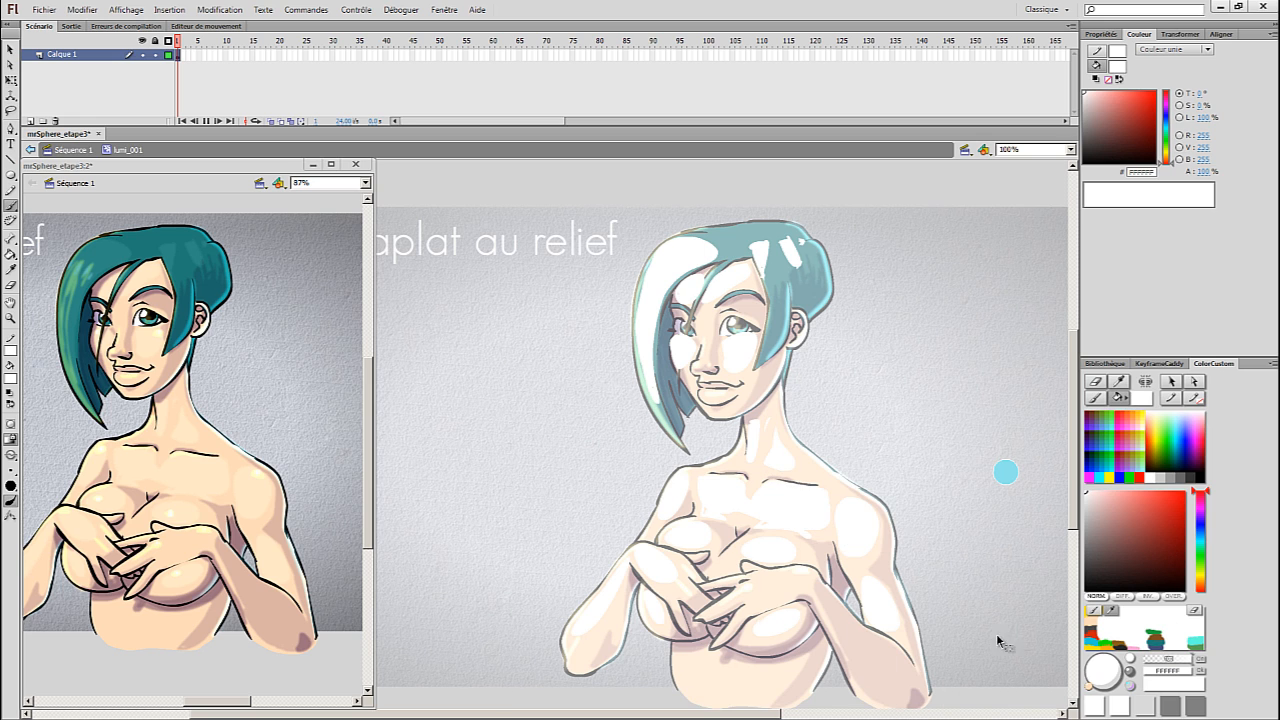
{"action": "left_click", "coordinate": [1093, 651]}
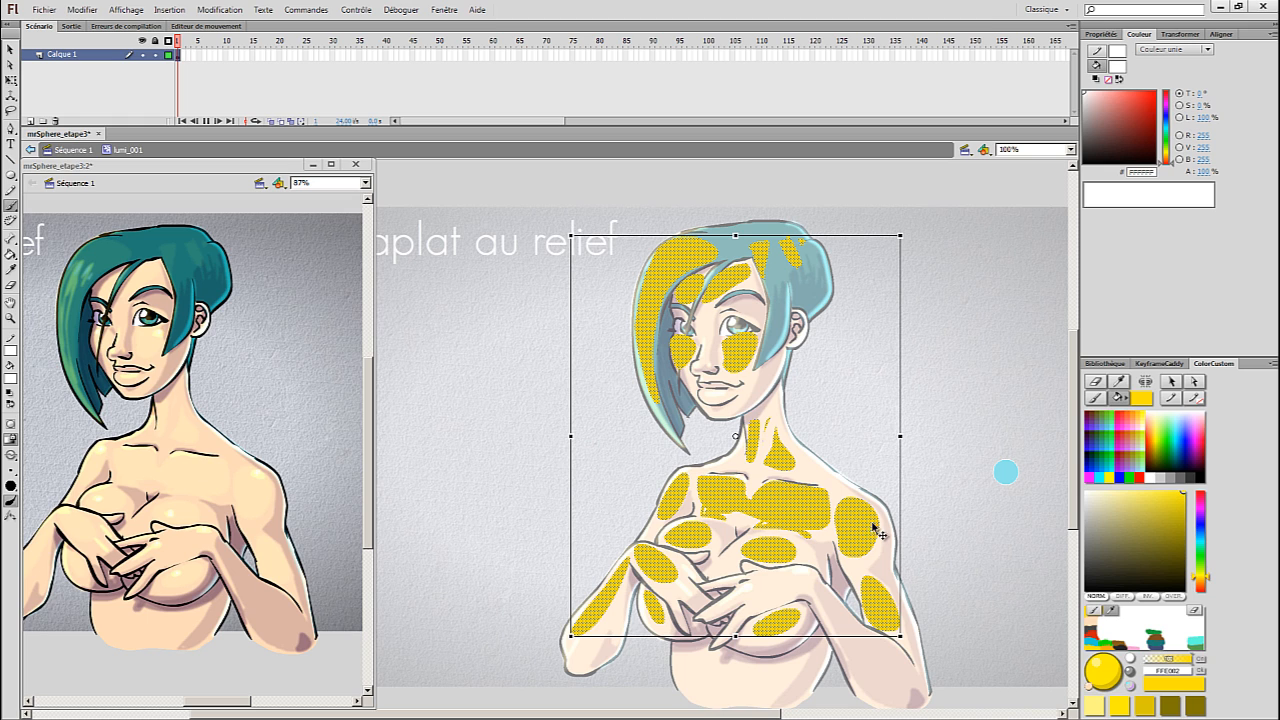
{"action": "left_click", "coordinate": [937, 533]}
- Switch the colour to cyan, outline rim light along the outer shoulder, arm and elbow with the Brush, and fill it
{"action": "right_click", "coordinate": [976, 572]}
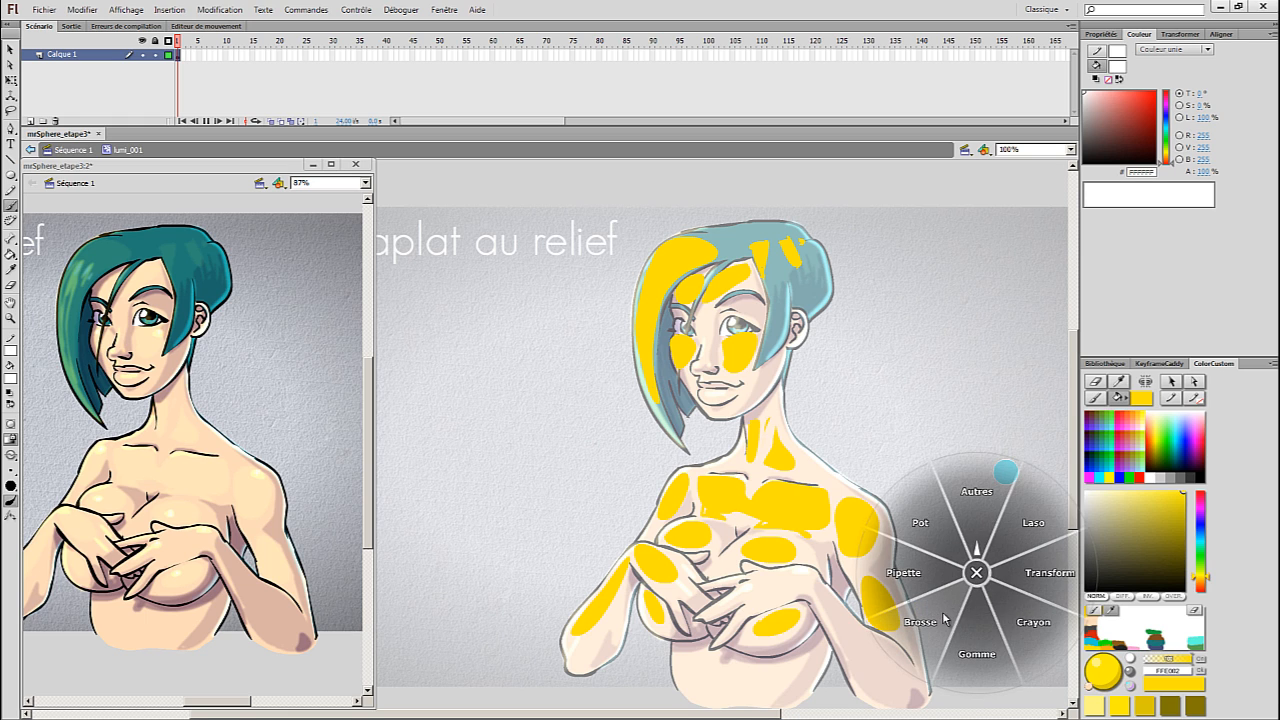
{"action": "left_click", "coordinate": [947, 619]}
{"action": "left_click", "coordinate": [1092, 644]}
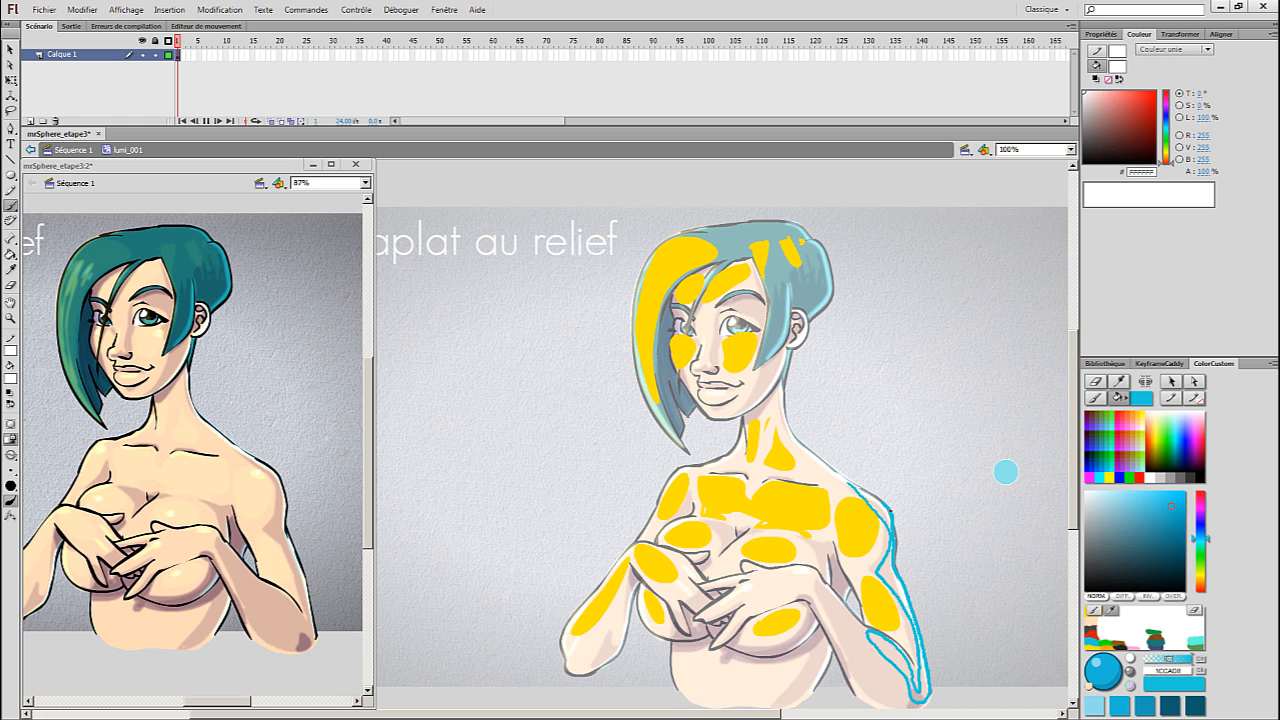
{"action": "right_click", "coordinate": [908, 538]}
{"action": "left_click", "coordinate": [880, 518]}
{"action": "left_click", "coordinate": [878, 510]}
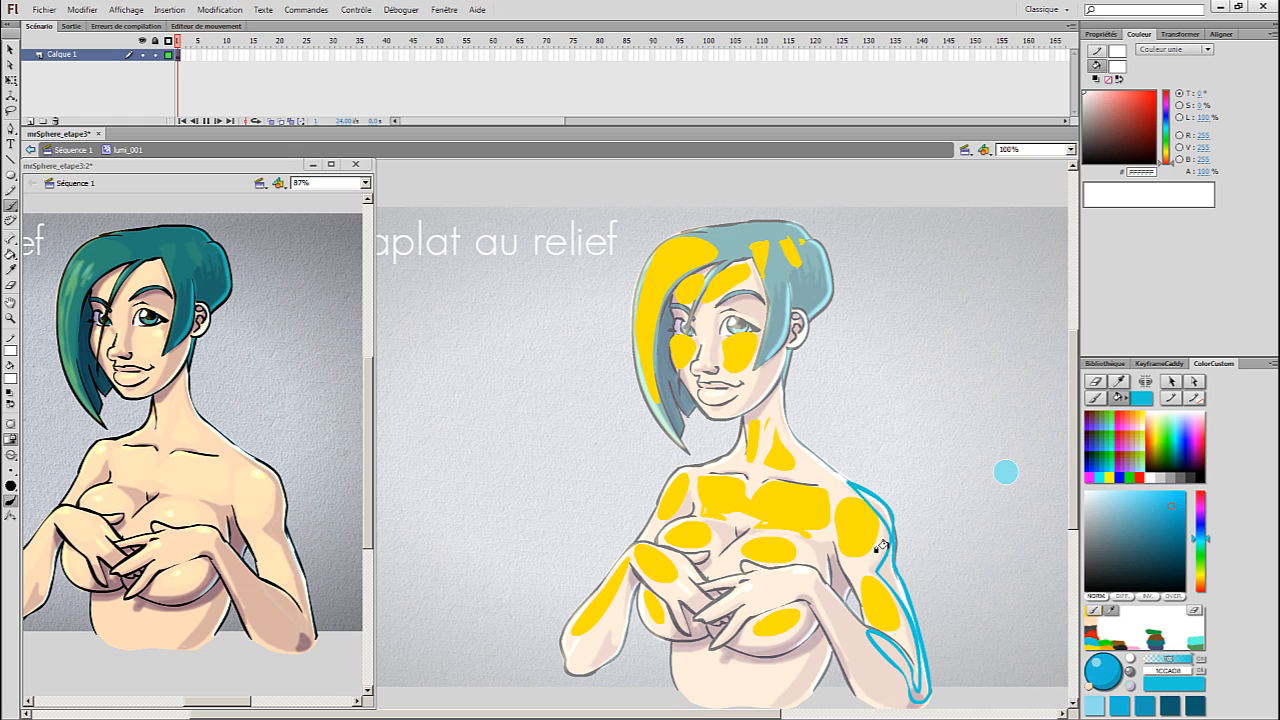
{"action": "left_click", "coordinate": [892, 600]}
{"action": "left_click", "coordinate": [886, 645]}
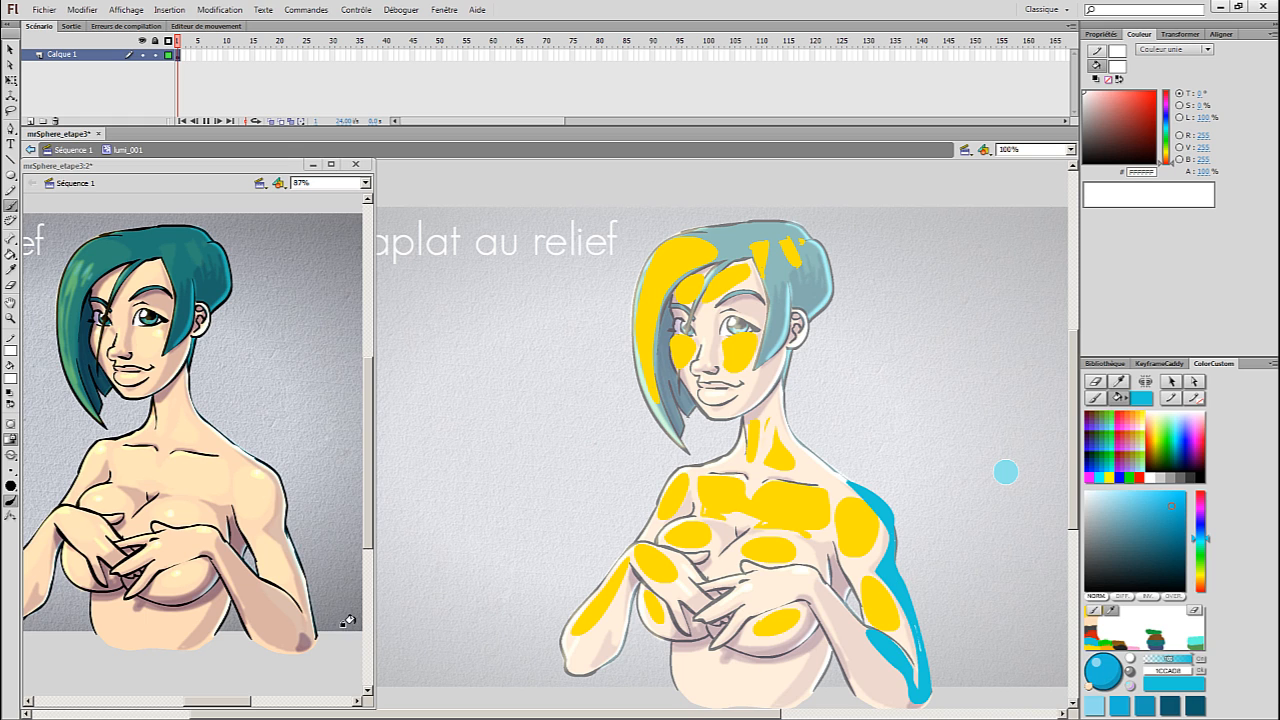
- Outline a cyan rim light along the neck down to the shoulder and fill it with the Paint Bucket
{"action": "right_click", "coordinate": [866, 545]}
{"action": "left_click", "coordinate": [826, 511]}
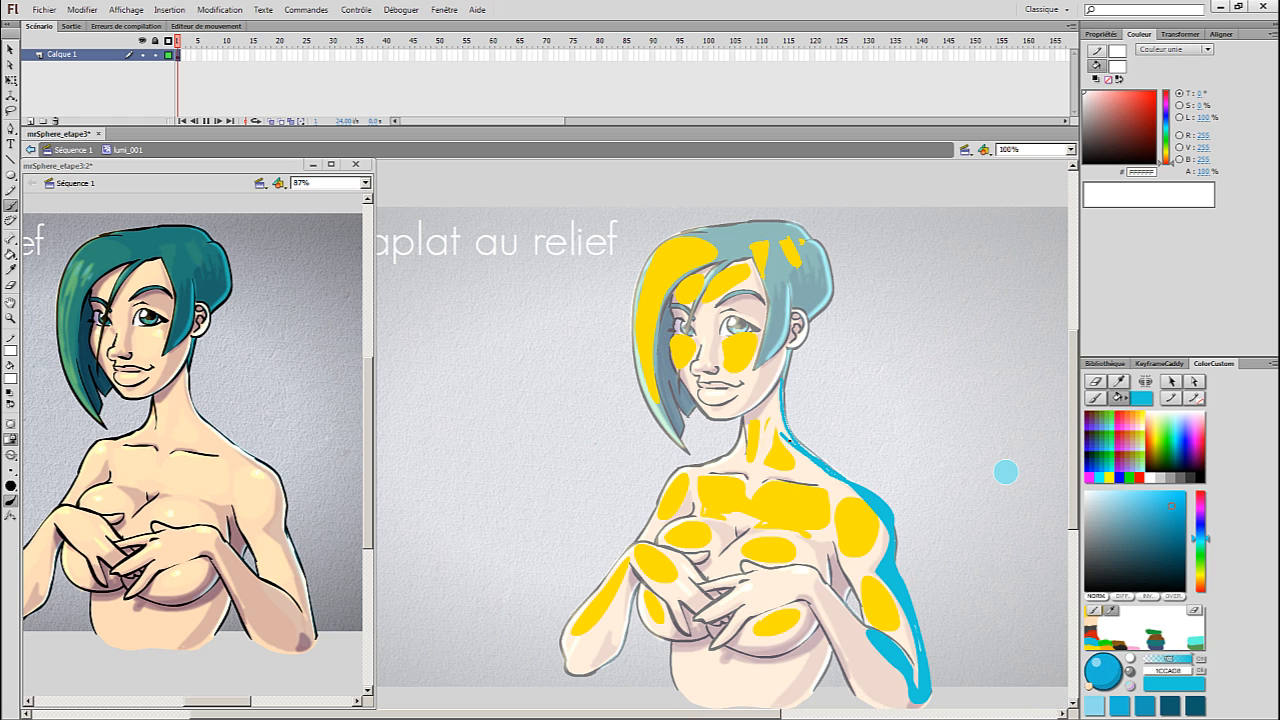
{"action": "left_click_drag", "start_coordinate": [786, 392], "coordinate": [777, 404]}
{"action": "right_click", "coordinate": [781, 415]}
{"action": "left_click", "coordinate": [764, 403]}
{"action": "left_click", "coordinate": [783, 427]}
- Paint cyan rim light on the back of the hair, ear, jaw, torso side, under the breasts and along both arms
{"action": "right_click", "coordinate": [815, 458]}
{"action": "left_click", "coordinate": [798, 458]}
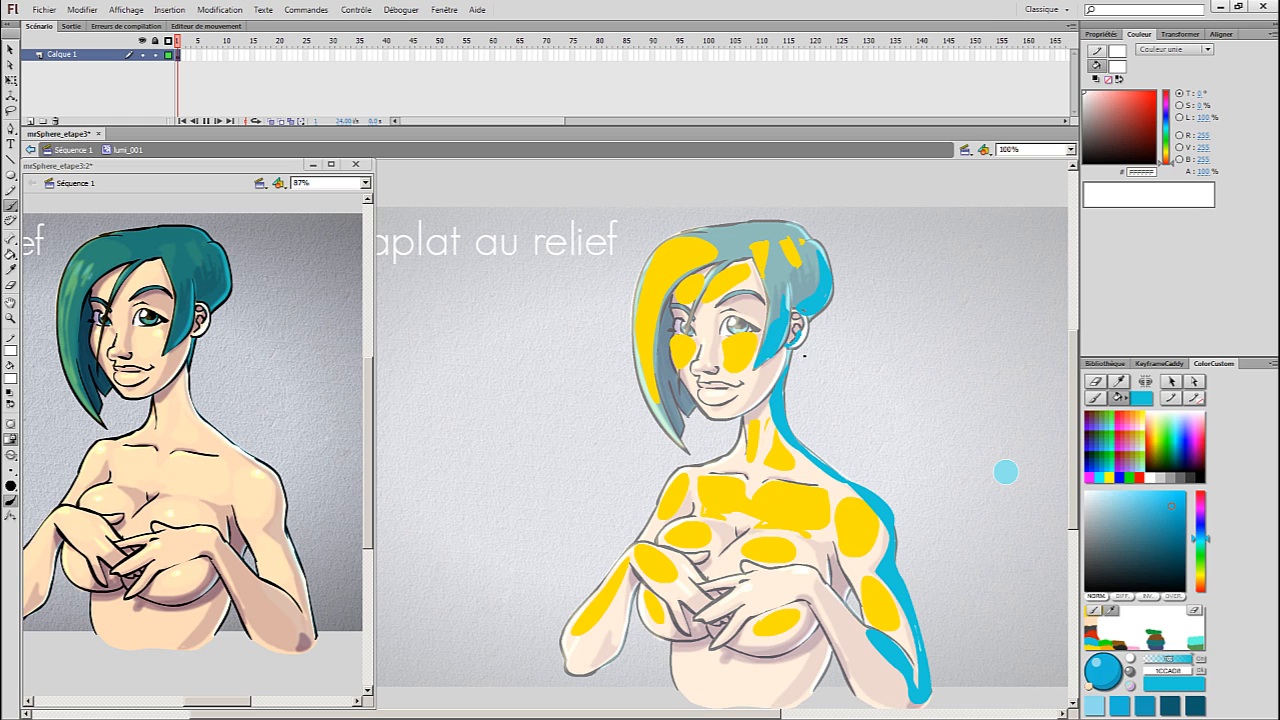
{"action": "left_click_drag", "start_coordinate": [787, 356], "coordinate": [742, 410]}
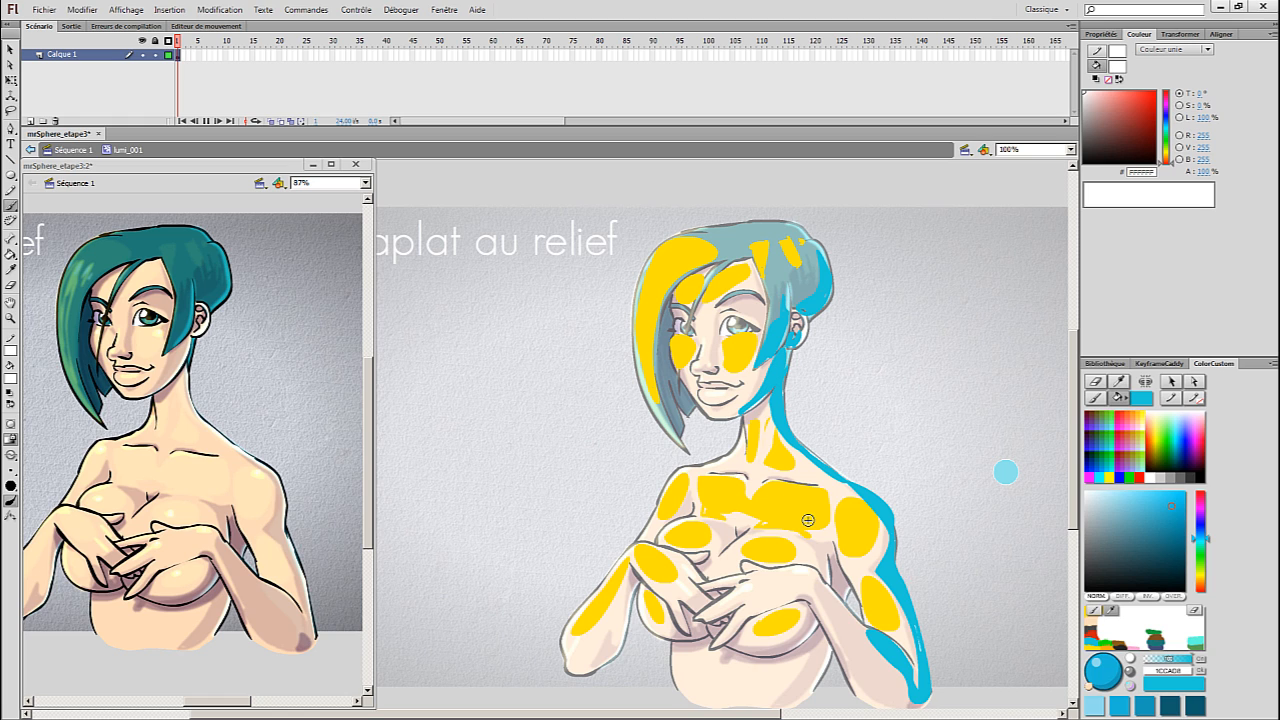
{"action": "mouse_move", "coordinate": [823, 582]}
{"action": "left_mouse_down"}
{"action": "mouse_move", "coordinate": [844, 609]}
{"action": "mouse_move", "coordinate": [822, 660]}
{"action": "mouse_move", "coordinate": [803, 639]}
{"action": "mouse_move", "coordinate": [803, 656]}
{"action": "mouse_move", "coordinate": [817, 631]}
{"action": "mouse_move", "coordinate": [818, 697]}
{"action": "left_mouse_up"}
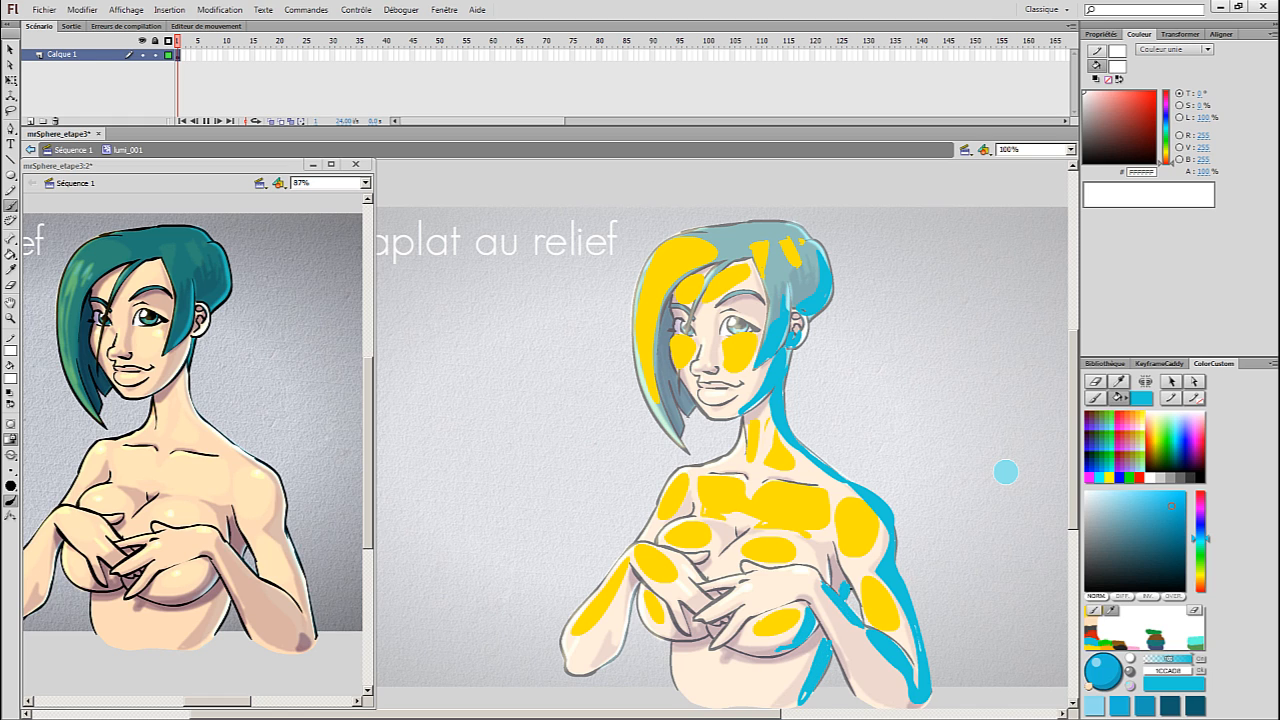
{"action": "left_click_drag", "start_coordinate": [597, 664], "coordinate": [630, 582]}
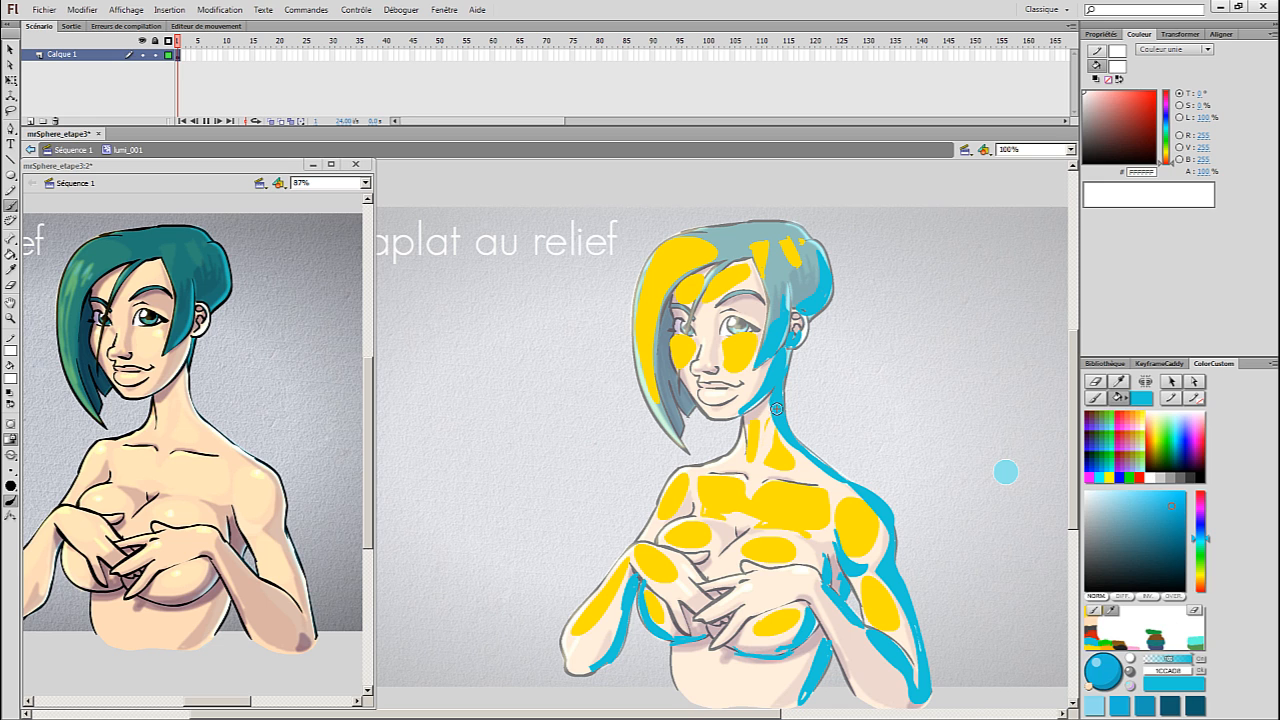
- Leave the lumi_001 clip, return to the main scene and deselect the clip
{"action": "right_click", "coordinate": [900, 437]}
{"action": "left_click", "coordinate": [960, 445]}
{"action": "double_click", "coordinate": [927, 450]}
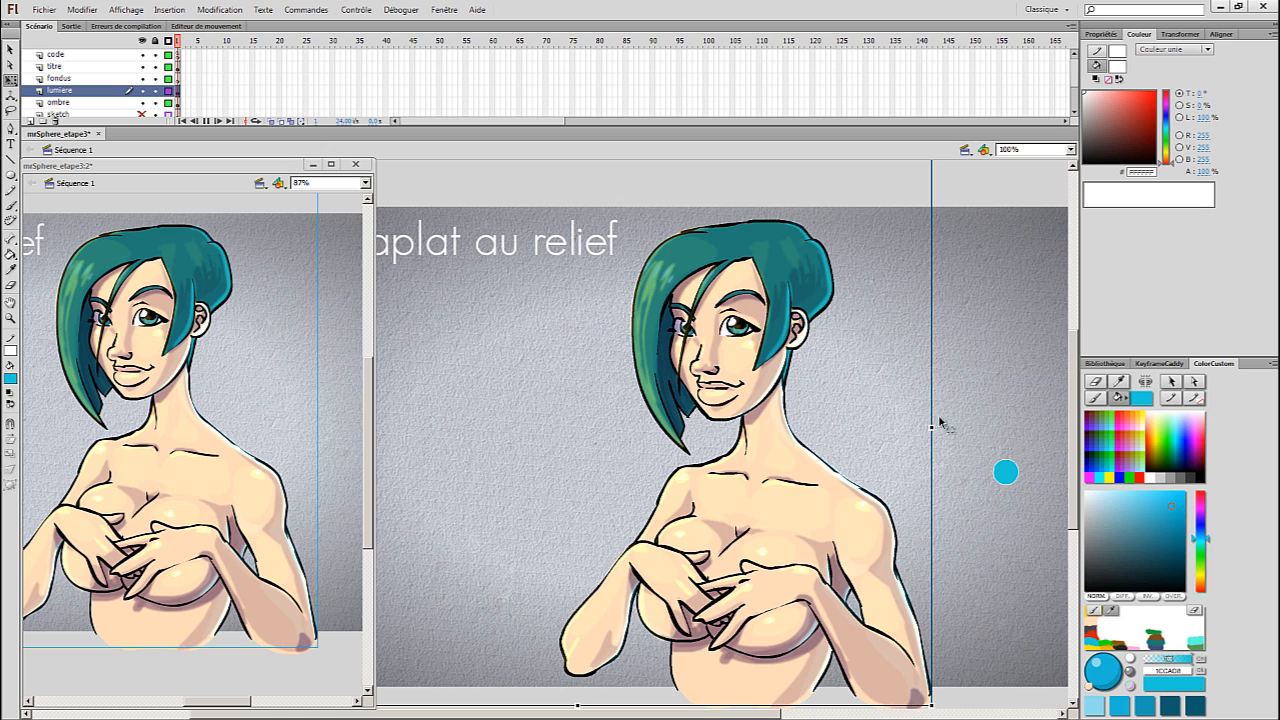
{"action": "left_click", "coordinate": [951, 410]}
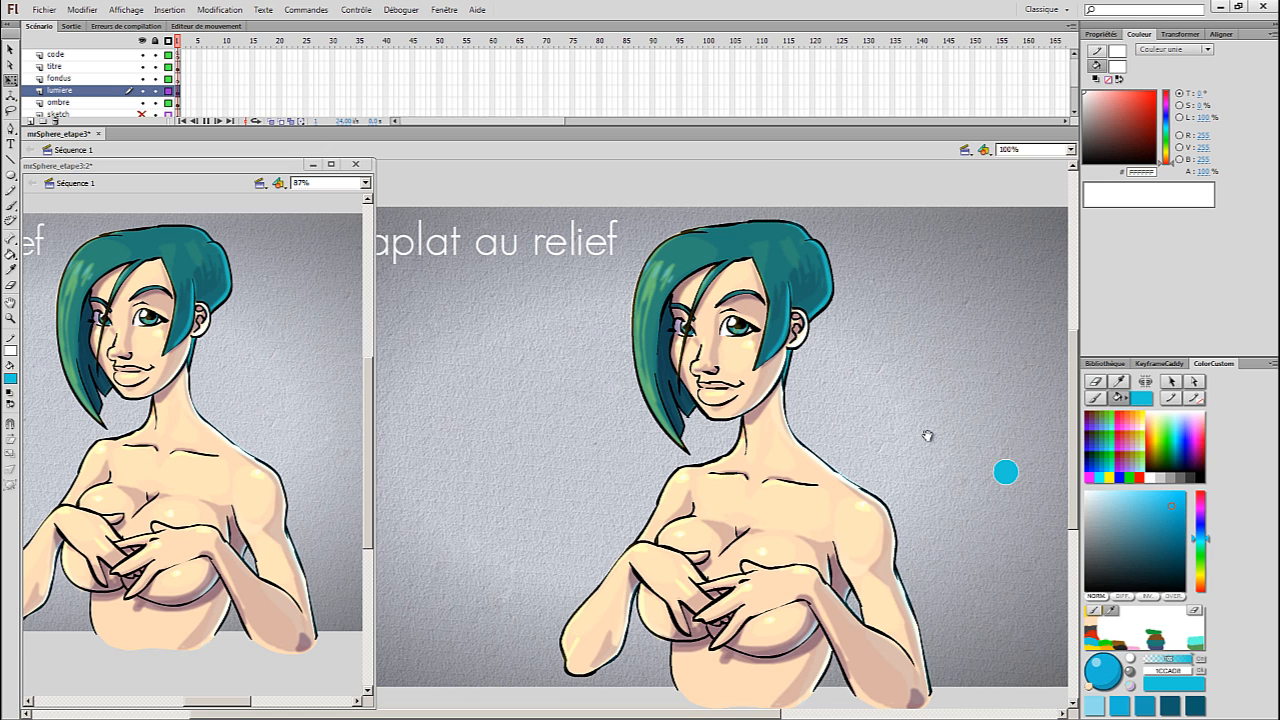
{"action": "left_click_drag", "start_coordinate": [886, 431], "coordinate": [974, 420]}
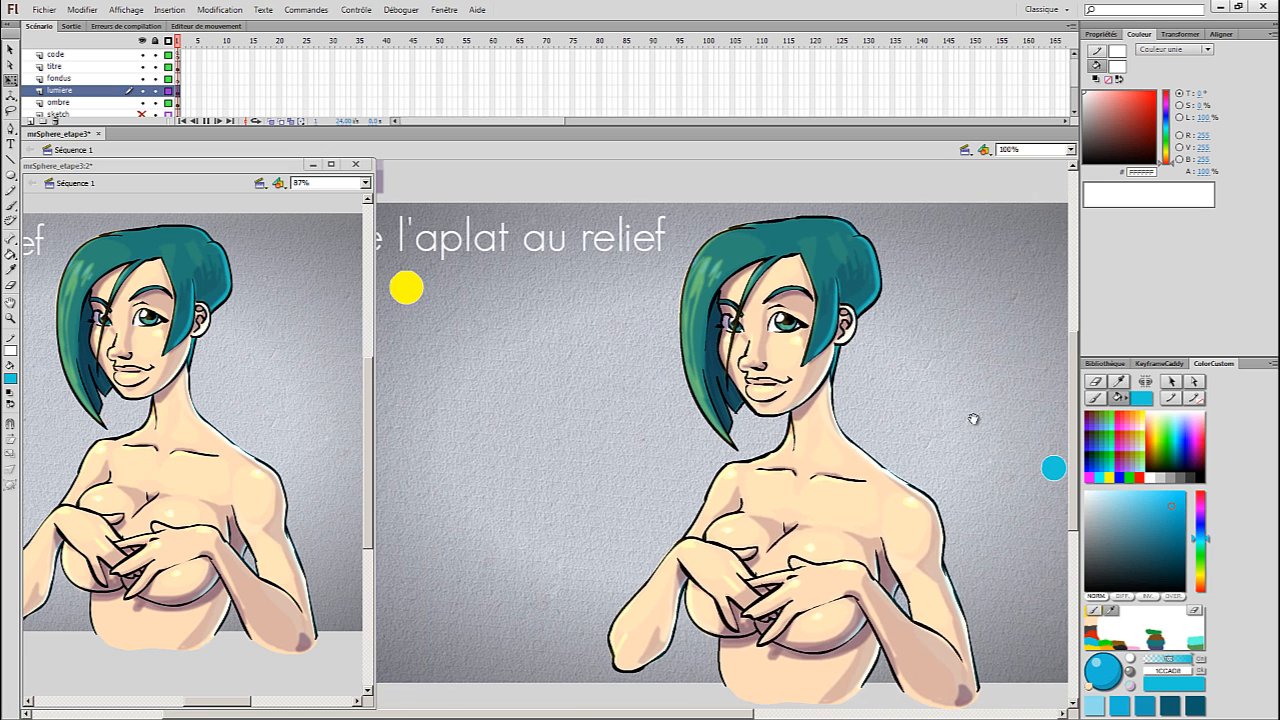